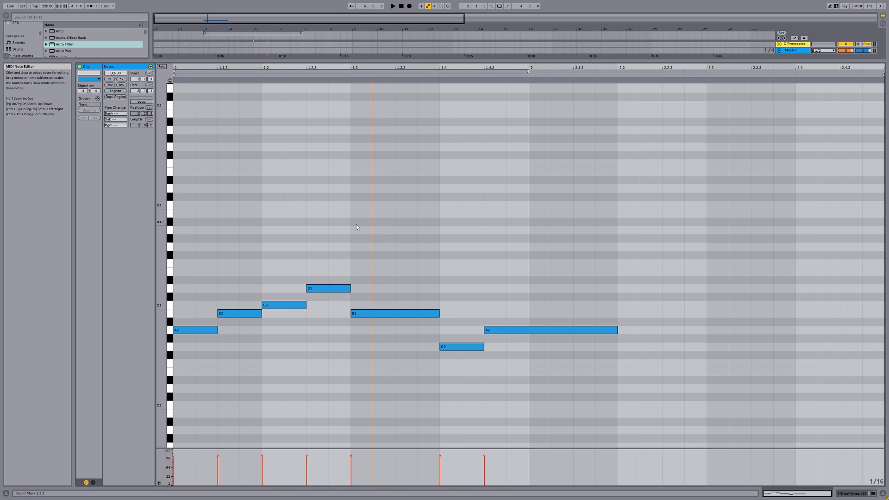
# Place the insert marker at several positions between 1.2.4 and 1.4.4 and test normal playback after each placement.
pyautogui.click(354, 224)
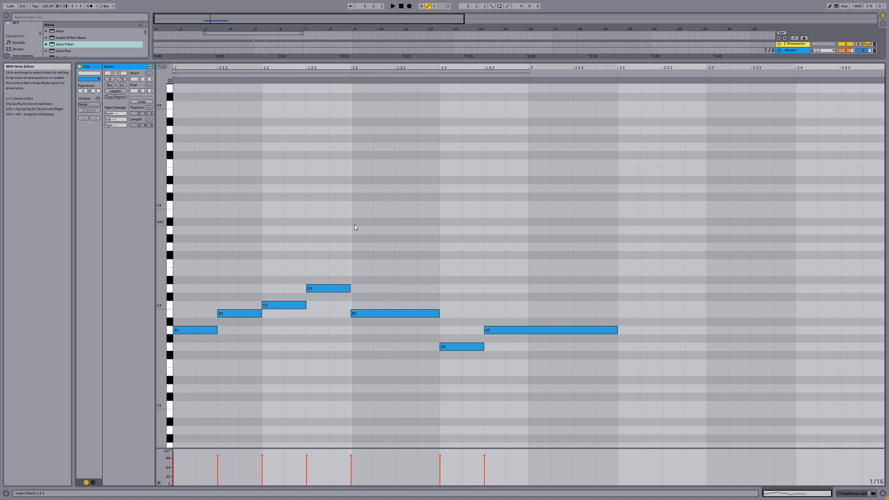
pyautogui.moveTo(407, 278); pyautogui.dragTo(407, 291)
pyautogui.press('space')
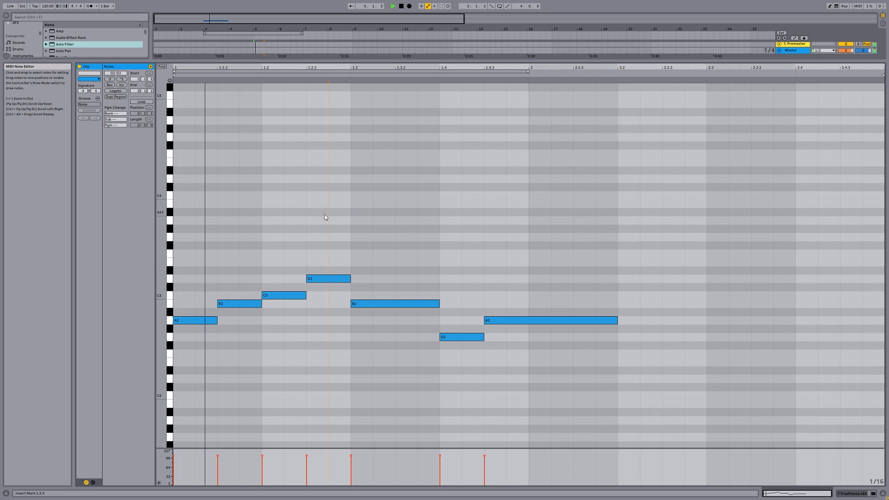
pyautogui.press('space')
pyautogui.click(378, 215)
pyautogui.press('space')
pyautogui.press('space')
pyautogui.click(465, 222)
pyautogui.press('space')
pyautogui.press('space')
pyautogui.click(514, 196)
pyautogui.press('space')
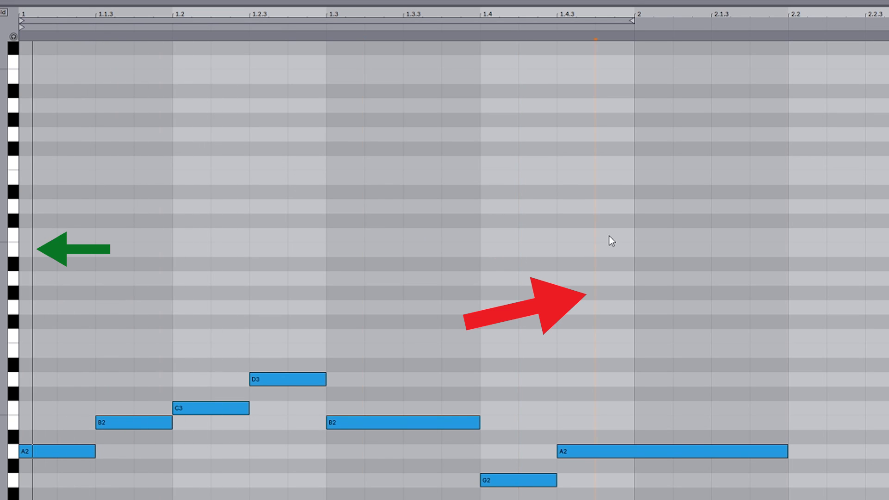
pyautogui.press('space')
# Repeat the normal playback test with the insert marker at 1.2.2, 1.2.4 and 1.3.3.
pyautogui.click(212, 79)
pyautogui.press('space')
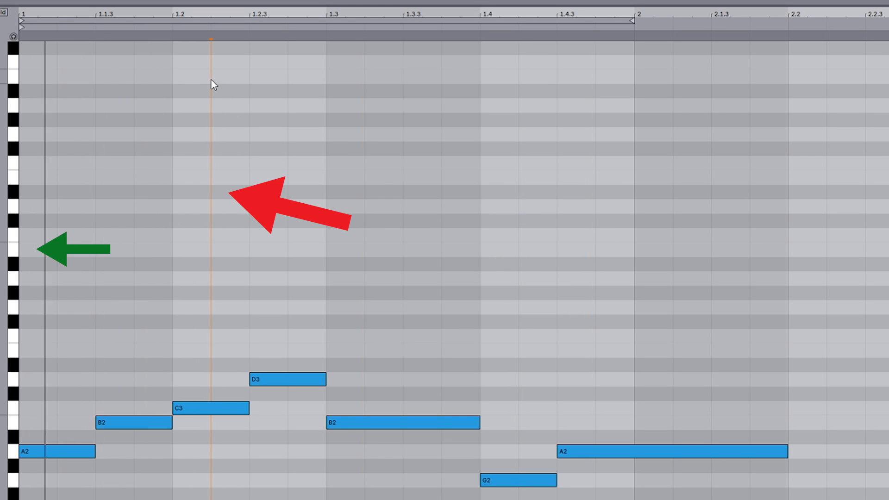
pyautogui.press('space')
pyautogui.click(286, 56)
pyautogui.press('space')
pyautogui.press('space')
pyautogui.press('space')
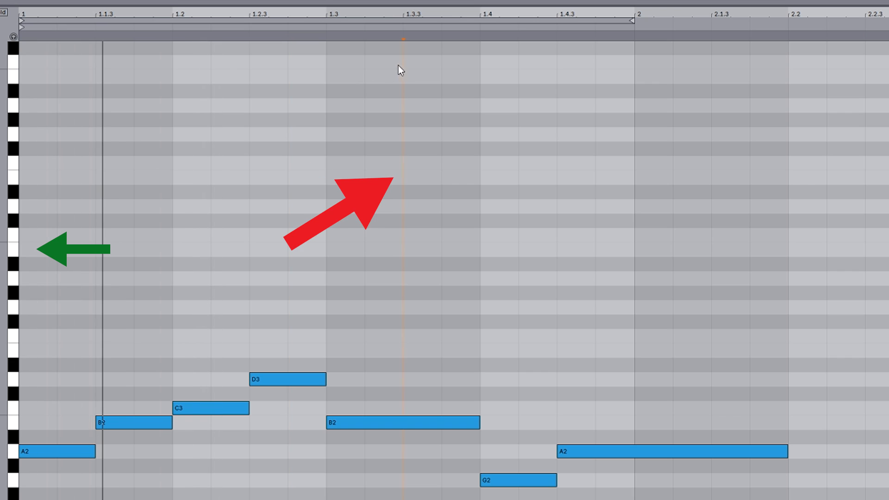
pyautogui.press('space')
pyautogui.click(201, 75)
pyautogui.press('space')
pyautogui.press('space')
# Play the clip directly from the insert marker at several positions, including 1.2.1, 1.4.3 and 2.1.3.
pyautogui.click(168, 274)
pyautogui.hotkey('ctrl', 'space')
pyautogui.press('space')
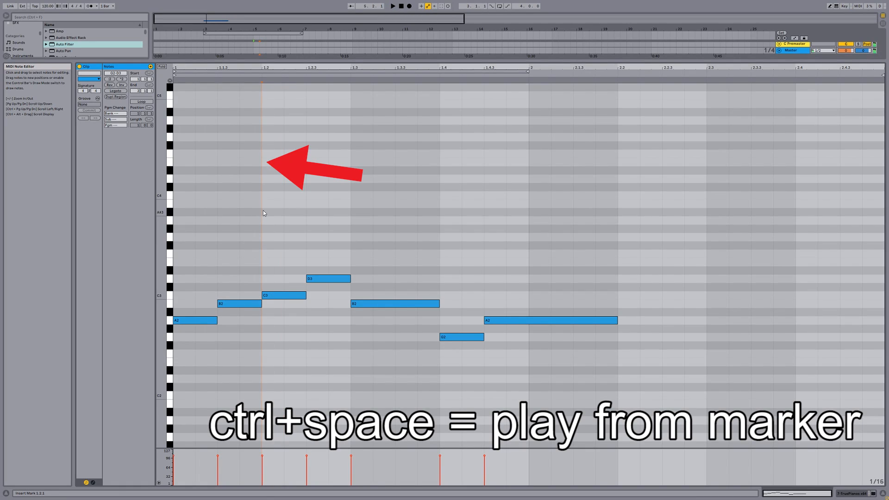
pyautogui.hotkey('ctrl', 'space')
pyautogui.press('space')
pyautogui.click(350, 200)
pyautogui.hotkey('ctrl', 'space')
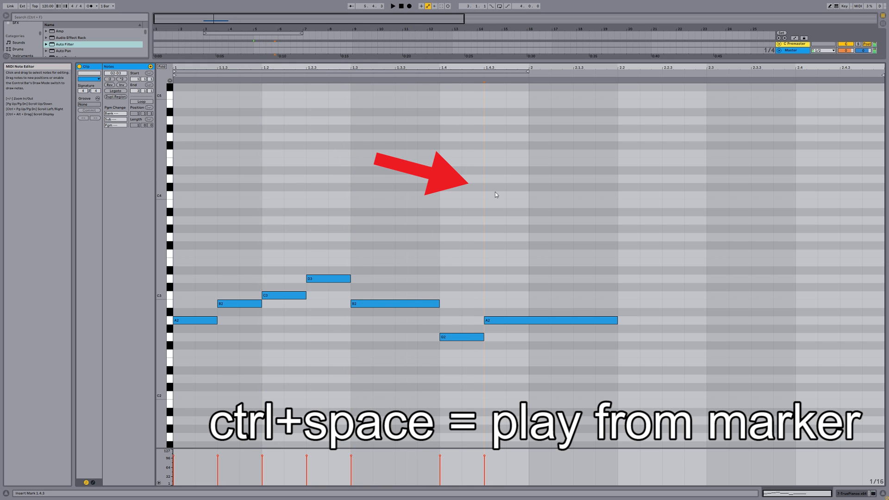
pyautogui.press('space')
pyautogui.click(568, 186)
pyautogui.hotkey('ctrl', 'space')
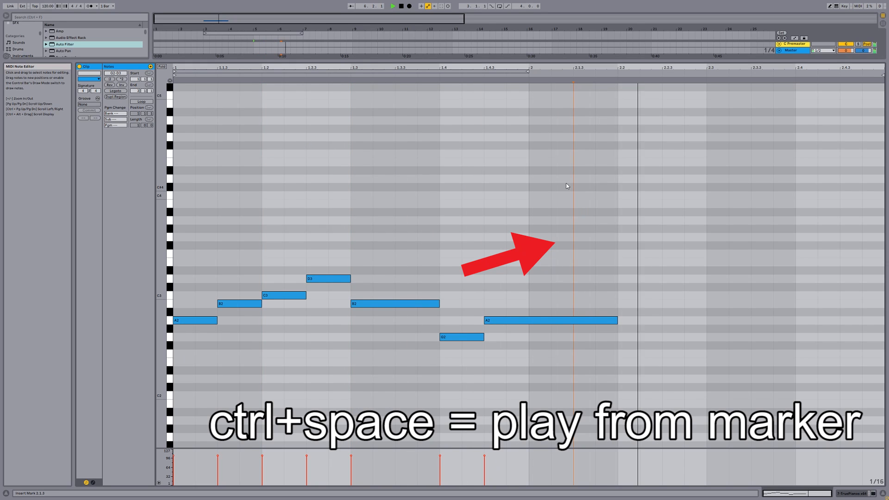
pyautogui.hotkey('ctrl', 'space')
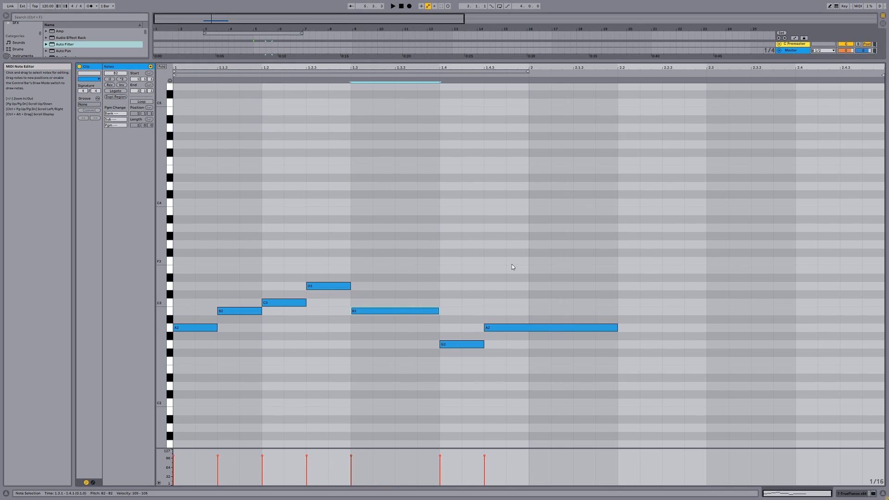
pyautogui.click(319, 276)
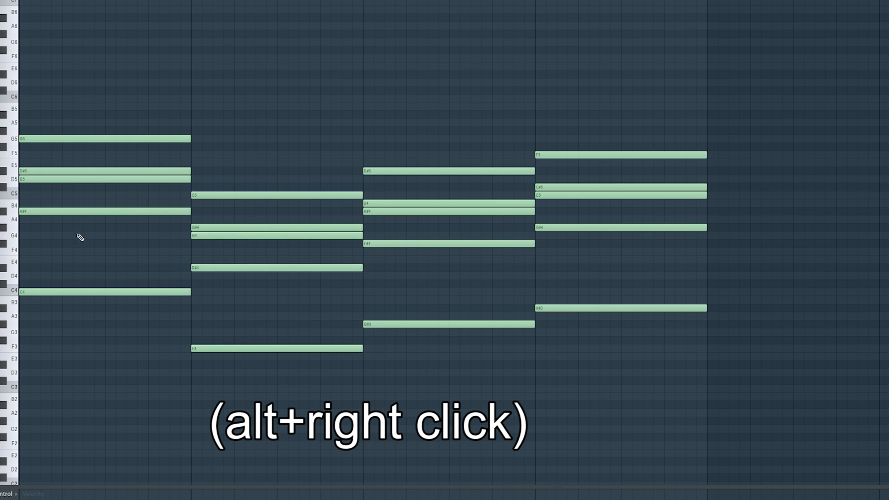
# Audition the first, third and fourth chords individually in the piano roll.
pyautogui.keyDown('alt'); pyautogui.rightClick(87, 209); pyautogui.keyUp('alt')
pyautogui.keyDown('alt'); pyautogui.rightClick(433, 262); pyautogui.keyUp('alt')
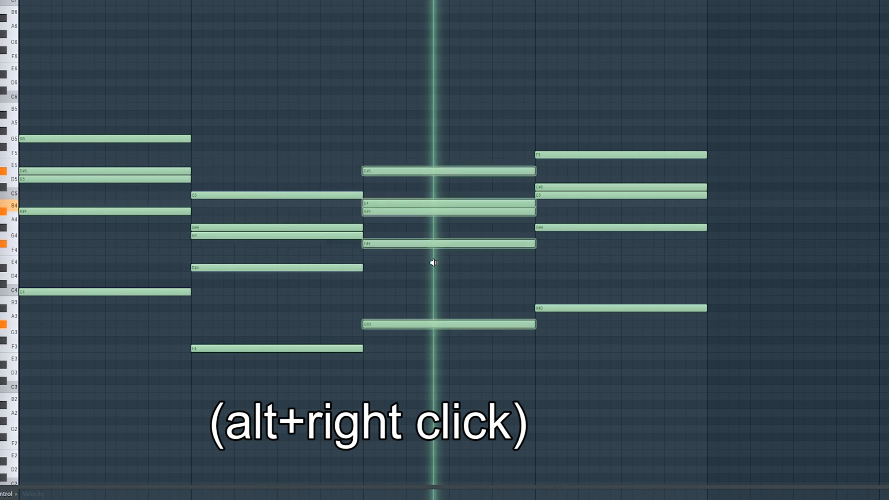
pyautogui.keyDown('alt'); pyautogui.rightClick(611, 202); pyautogui.keyUp('alt')
pyautogui.keyDown('alt'); pyautogui.rightClick(606, 203); pyautogui.keyUp('alt')
pyautogui.keyDown('alt'); pyautogui.rightClick(140, 223); pyautogui.keyUp('alt')
# Turn on note preview in the MIDI editor and audition the three chords by selecting their notes and velocity markers.
pyautogui.moveTo(245, 142); pyautogui.dragTo(344, 196)
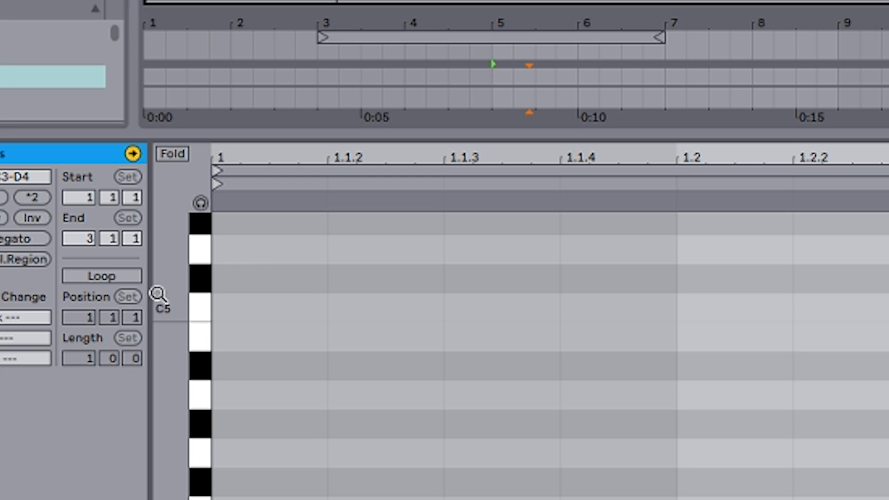
pyautogui.click(200, 202)
pyautogui.moveTo(318, 157); pyautogui.dragTo(334, 194)
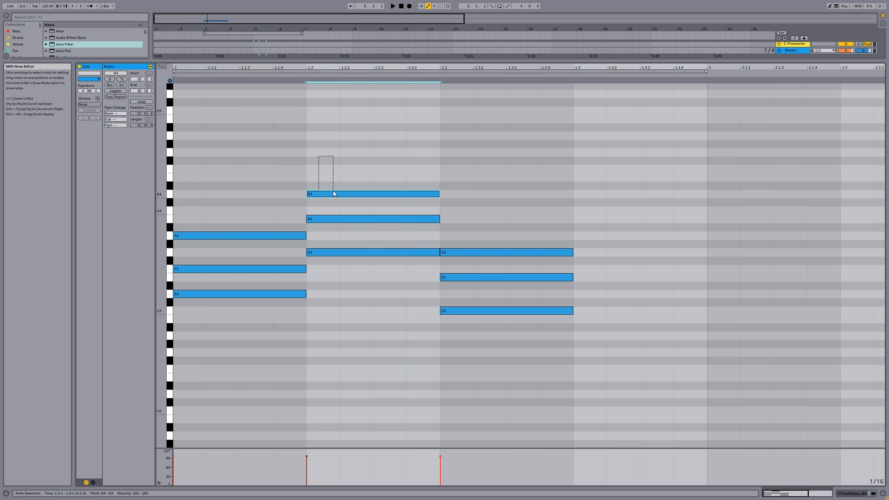
pyautogui.moveTo(341, 238); pyautogui.dragTo(346, 257)
pyautogui.moveTo(402, 136); pyautogui.dragTo(401, 278)
pyautogui.moveTo(529, 192); pyautogui.dragTo(552, 342)
pyautogui.moveTo(191, 468); pyautogui.dragTo(148, 447)
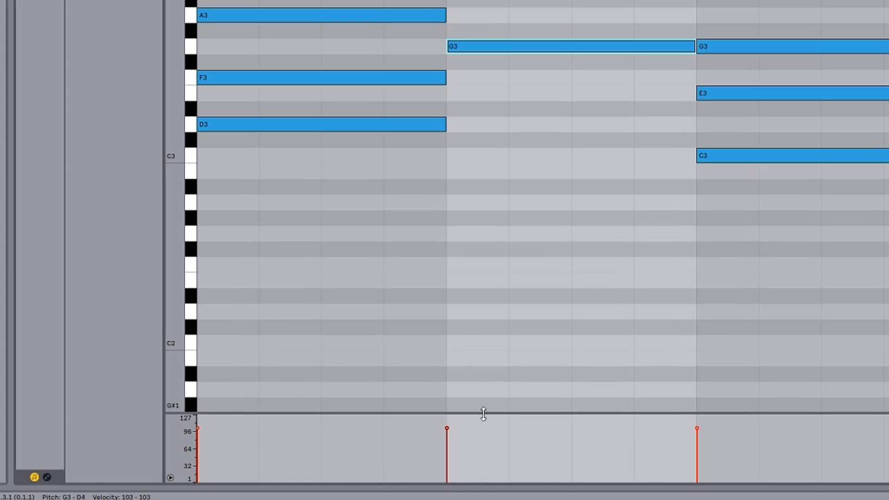
pyautogui.moveTo(620, 450); pyautogui.dragTo(693, 415)
# Select all notes in the lanes from Hihat-909-Open to Snare-909 and shift them up one lane and back down two during playback.
pyautogui.click(108, 74)
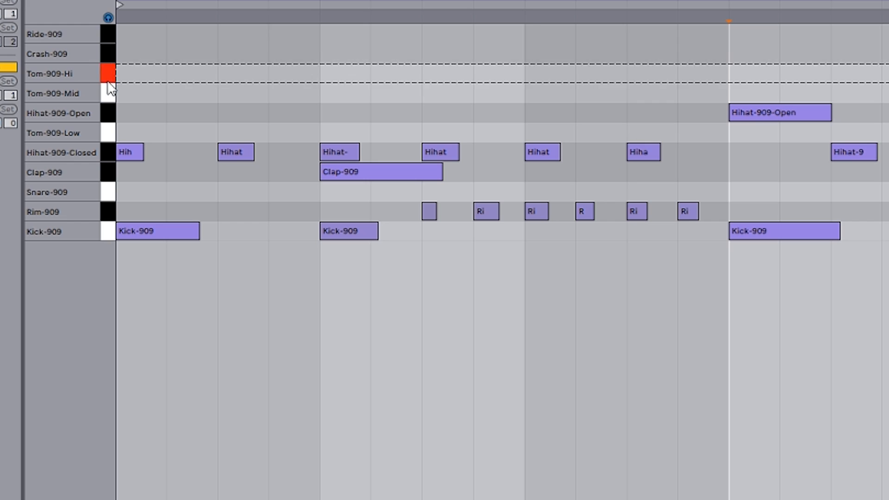
pyautogui.click(108, 93)
pyautogui.moveTo(108, 113); pyautogui.dragTo(105, 191)
pyautogui.press('Up')
pyautogui.press('space')
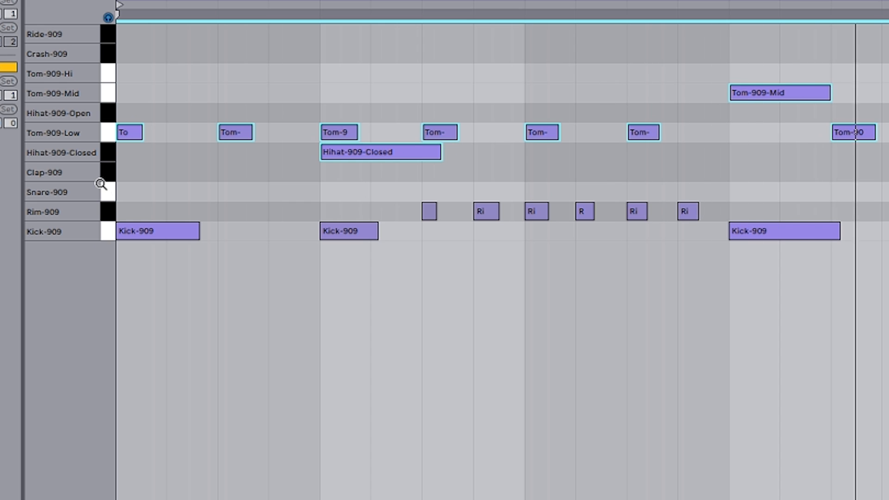
pyautogui.press('Down')
pyautogui.press('Down')
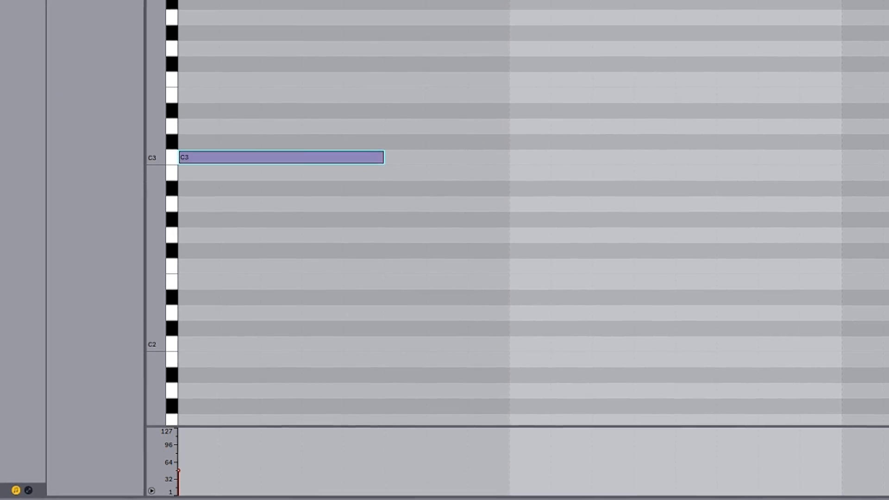
# Draw a rising velocity ramp across the repeated notes, starting at about 27.
pyautogui.click(312, 201)
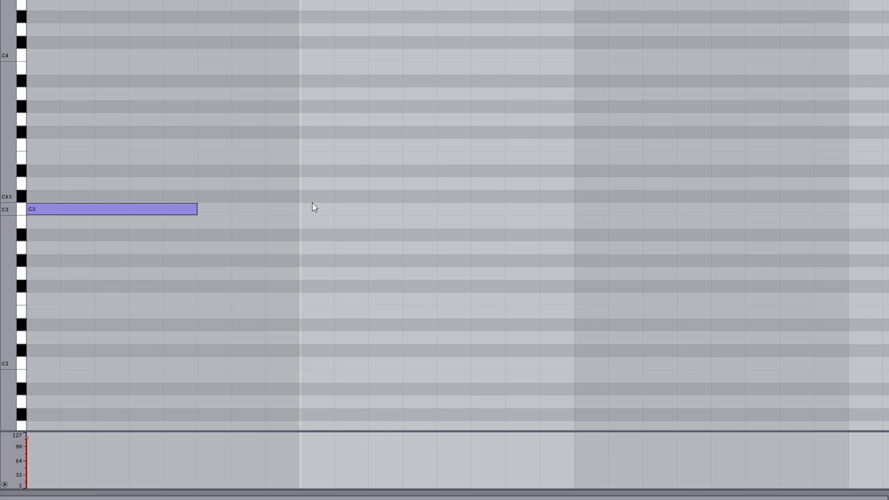
pyautogui.moveTo(312, 202); pyautogui.dragTo(431, 220)
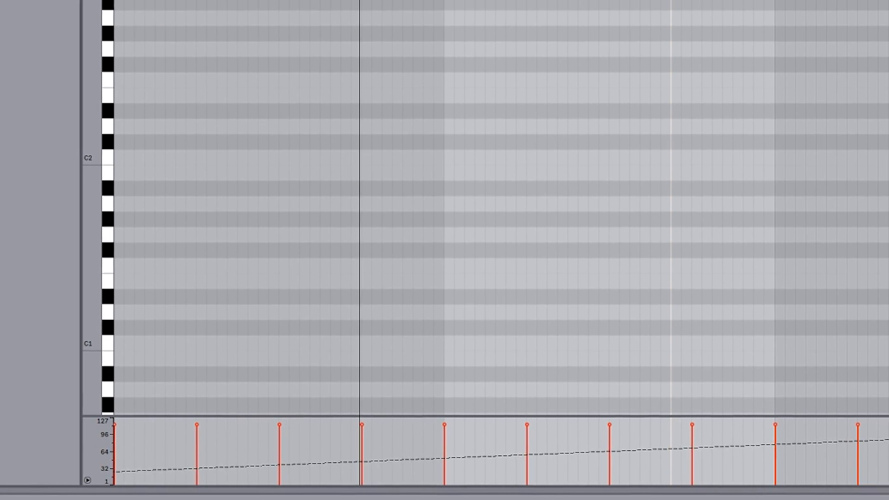
pyautogui.moveTo(116, 472); pyautogui.dragTo(888, 440)
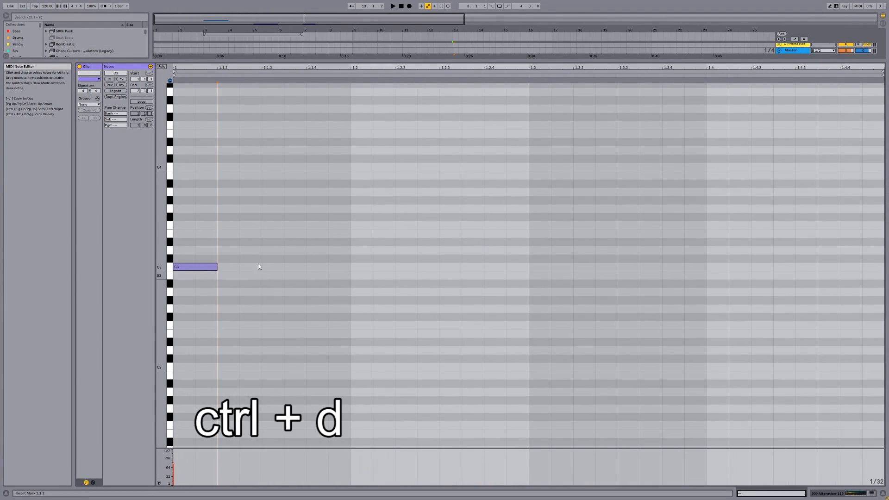
# Select the C3 note at the start of the clip and duplicate it ten times in a row.
pyautogui.moveTo(209, 214); pyautogui.dragTo(198, 293)
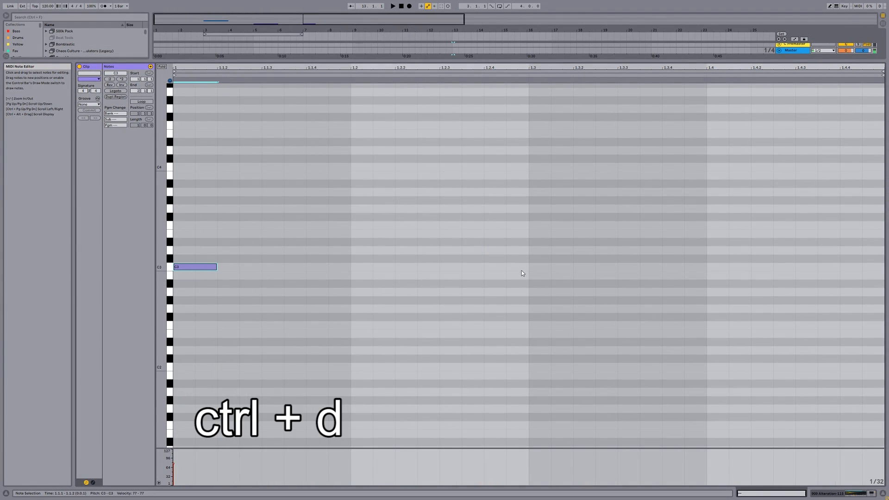
pyautogui.hotkey('ctrl', 'd')
pyautogui.hotkey('ctrl', 'd')
pyautogui.hotkey('ctrl', 'd')
pyautogui.hotkey('ctrl', 'd')
pyautogui.hotkey('ctrl', 'd')
pyautogui.hotkey('ctrl', 'd')
pyautogui.hotkey('ctrl', 'd')
pyautogui.hotkey('ctrl', 'd')
pyautogui.hotkey('ctrl', 'd')
pyautogui.hotkey('ctrl', 'd')
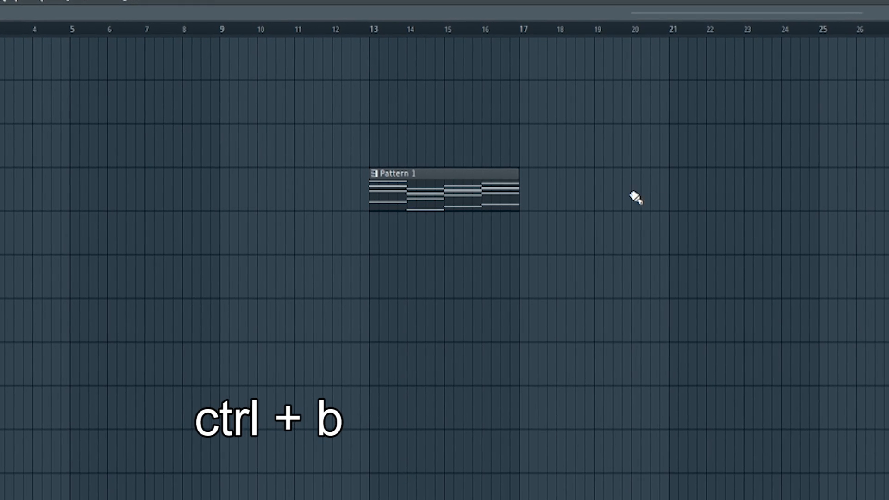
# Select the Pattern 1 clip at bar 13 of the playlist and duplicate it once.
pyautogui.moveTo(635, 199); pyautogui.dragTo(496, 222)
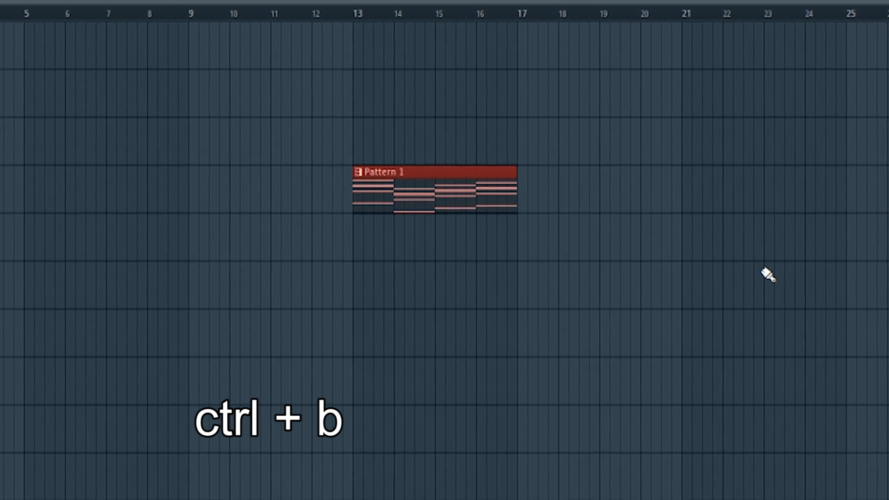
pyautogui.hotkey('ctrl', 'b')
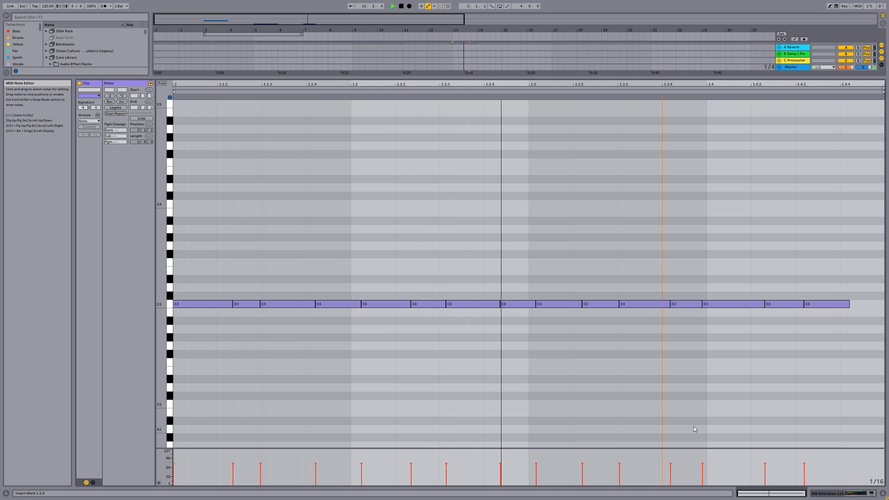
# Select all the off-grid C3 notes in the clip and quantize them.
pyautogui.hotkey('ctrl', 'a')
pyautogui.hotkey('ctrl', 'u')
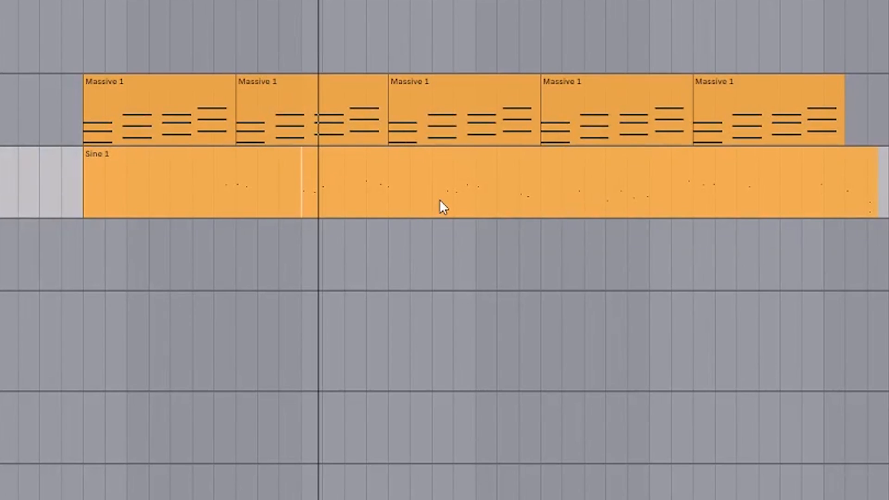
# Select the time range of the third Massive 1 clip and insert silence of that length.
pyautogui.click(519, 101)
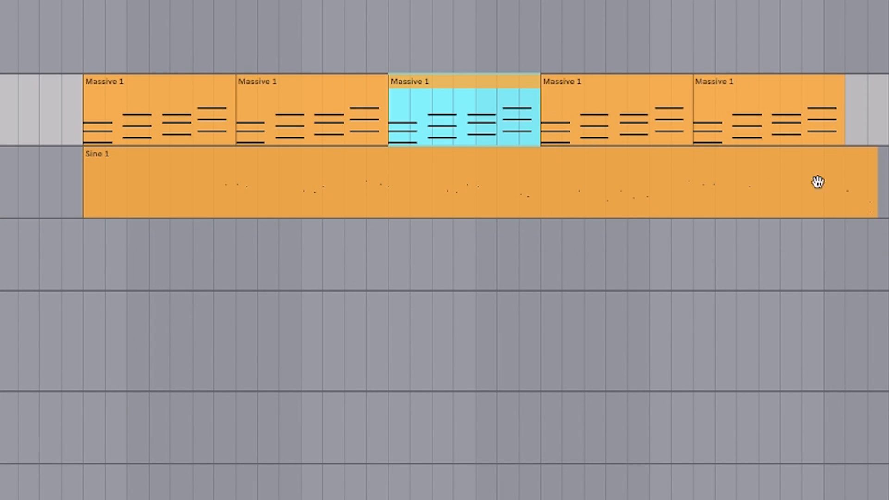
pyautogui.moveTo(535, 123); pyautogui.dragTo(394, 130)
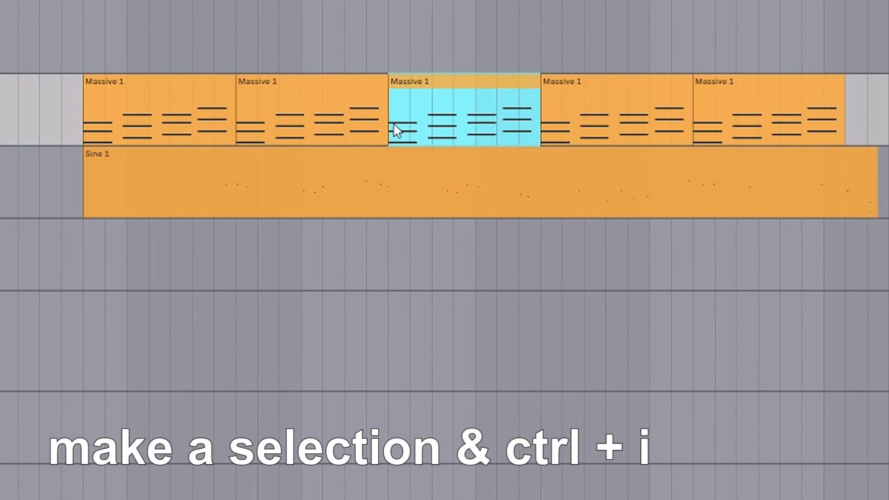
pyautogui.hotkey('ctrl', 'i')
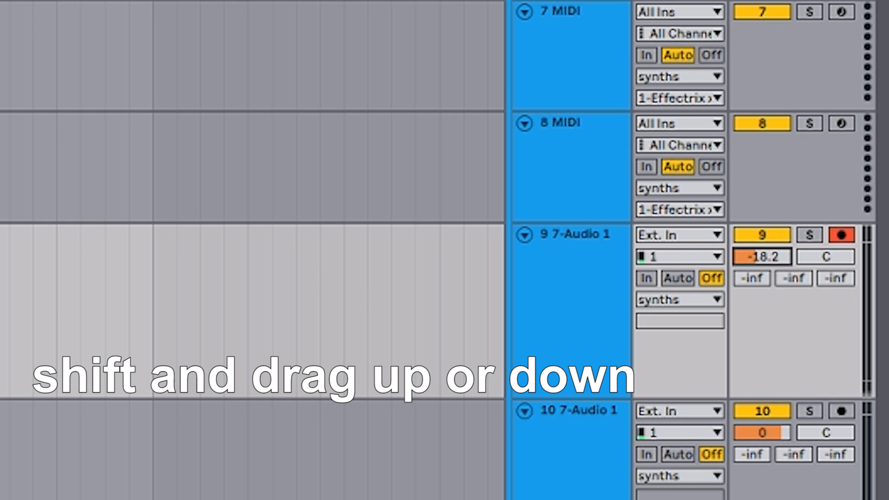
# Fine-adjust the volume of the 9 7-Audio 1 track.
pyautogui.moveTo(375, 399); pyautogui.dragTo(375, 369)
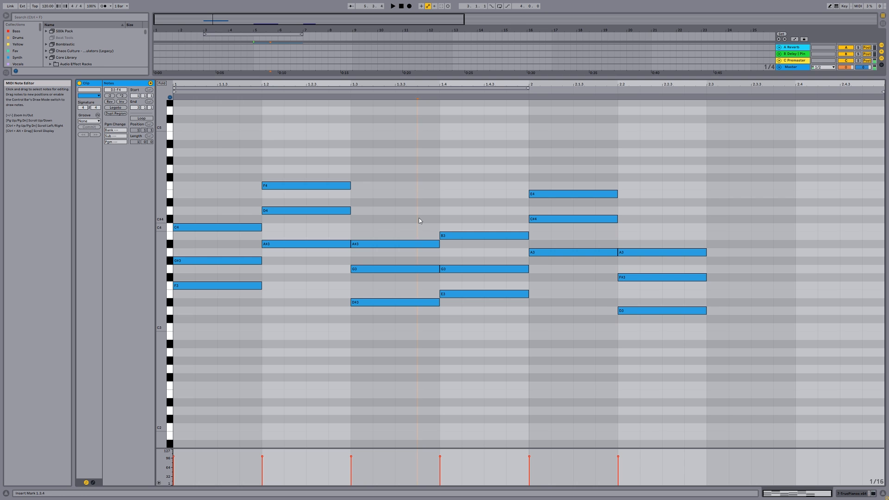
# Select all the chord notes and transpose them by semitones, ending with the range A2 to C4.
pyautogui.hotkey('ctrl', 'a')
pyautogui.press('Up')
pyautogui.press('Up')
pyautogui.press('Down')
pyautogui.press('Down')
pyautogui.press('Down')
pyautogui.press('Down')
pyautogui.press('Down')
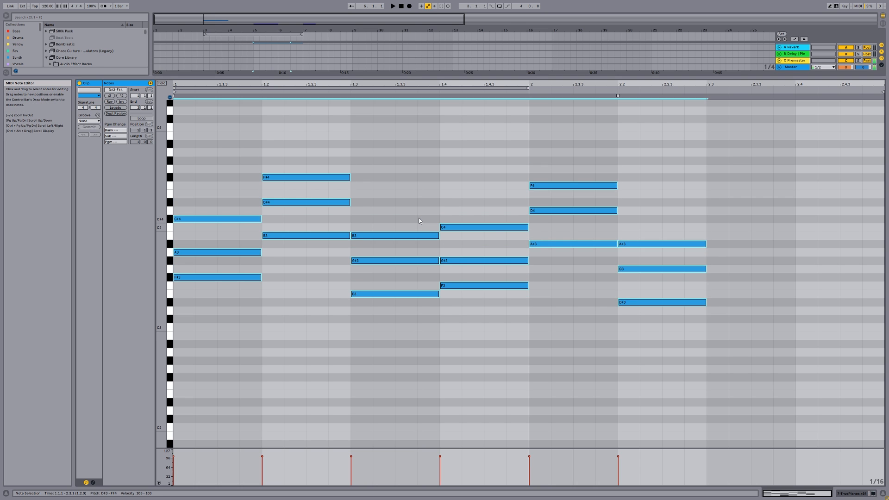
pyautogui.press('Down')
pyautogui.press('Down')
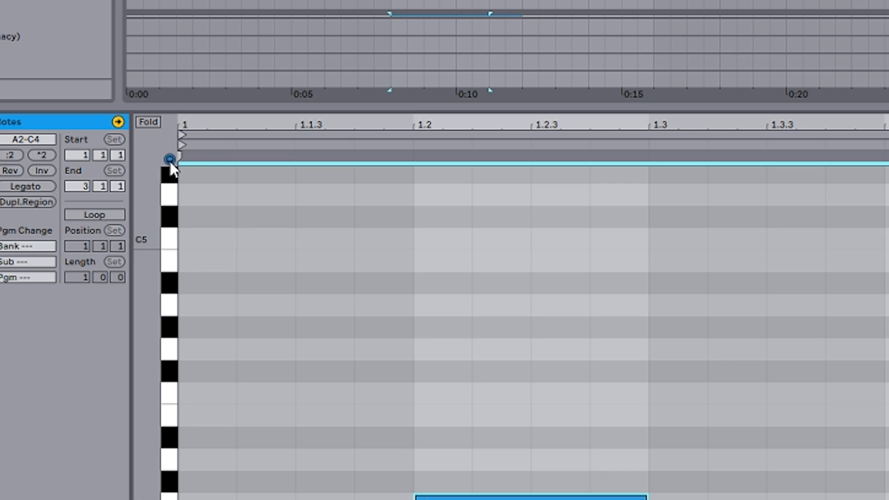
pyautogui.rightClick(172, 98)
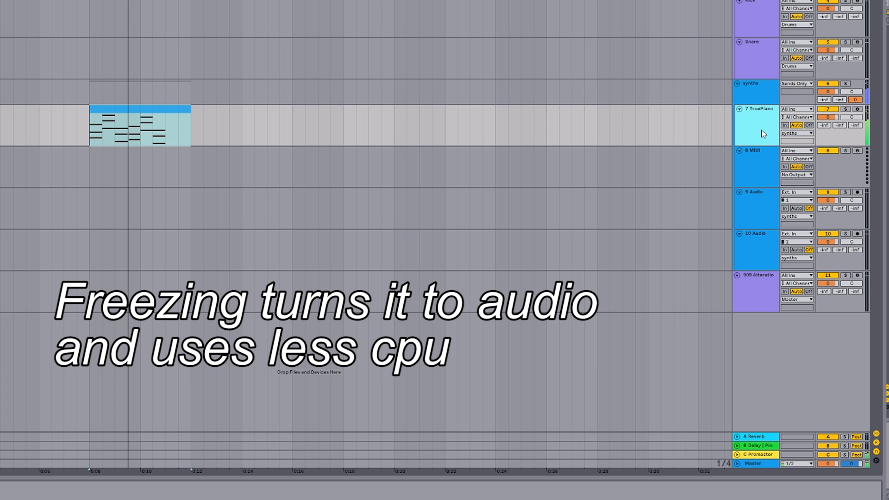
# Freeze the 7 TruePiano track and paste copies of its clip onto the 8 MIDI and 9 Audio tracks at the same start time.
pyautogui.rightClick(758, 128)
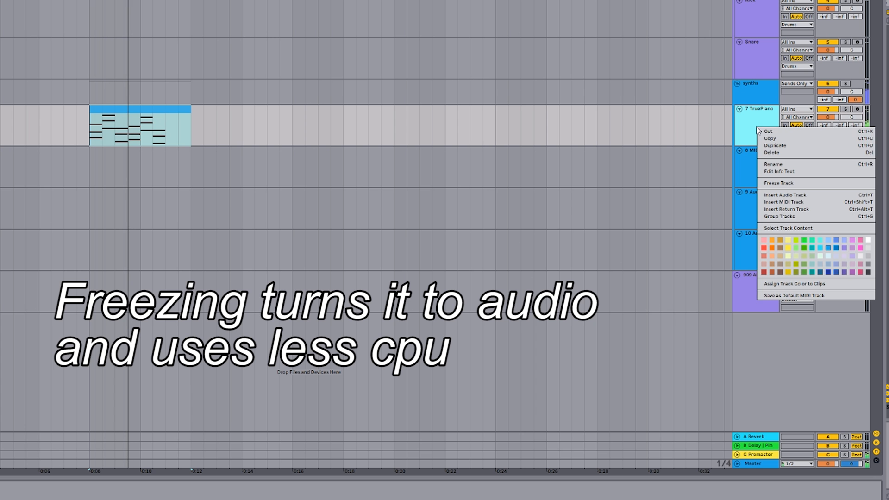
pyautogui.click(781, 184)
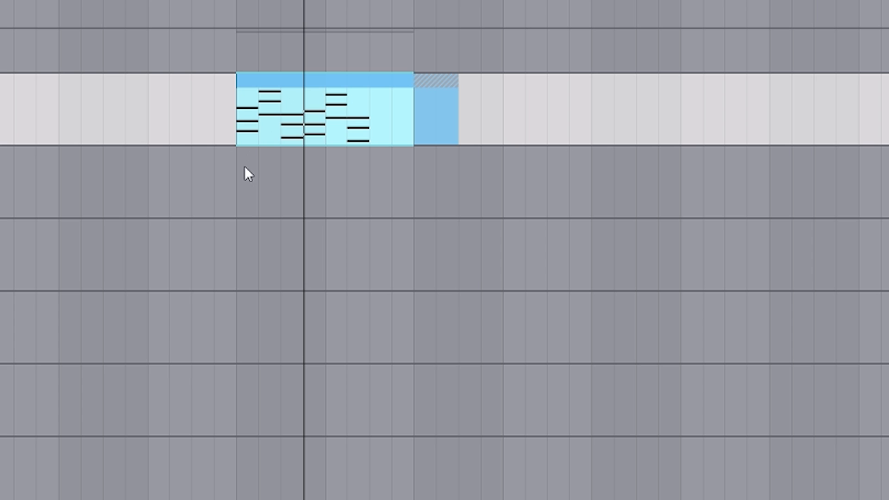
pyautogui.click(238, 190)
pyautogui.hotkey('ctrl', 'v')
pyautogui.click(236, 254)
pyautogui.hotkey('ctrl', 'v')
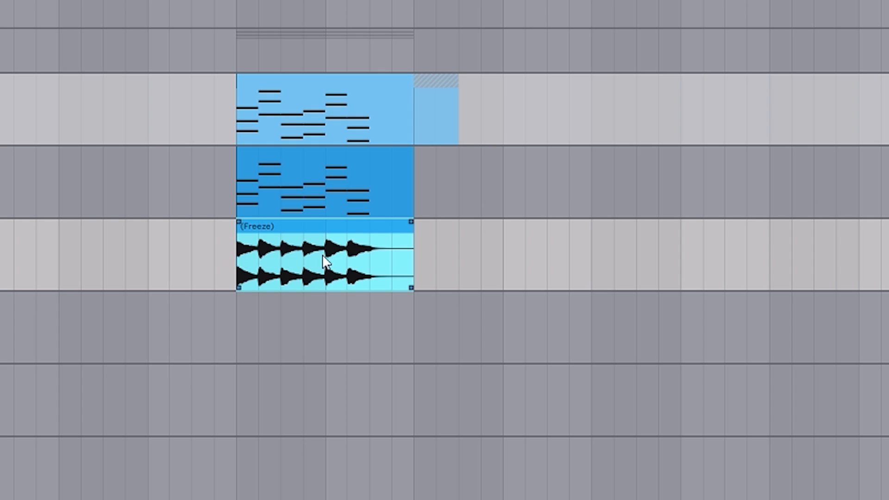
# Undo the last paste, then toggle the selected item and a selected range between active and deactivated.
pyautogui.hotkey('ctrl', 'z')
pyautogui.click(537, 190)
pyautogui.click(332, 101)
pyautogui.press('0')
pyautogui.press('0')
pyautogui.press('0')
pyautogui.moveTo(282, 132); pyautogui.dragTo(392, 120)
pyautogui.click(365, 120)
pyautogui.press('0')
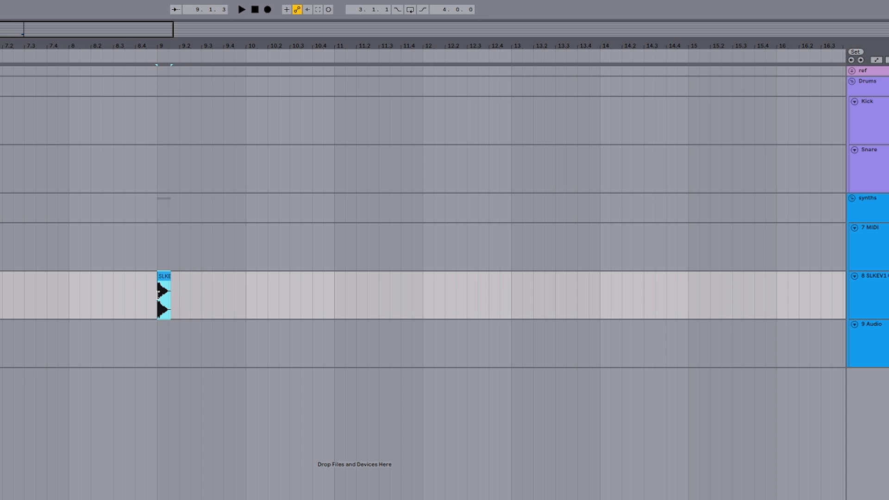
# Add a short fade-in at the start of the SLKEV1 Clean Kick - 031 clip and play it back.
pyautogui.scroll(10, 159, 296)
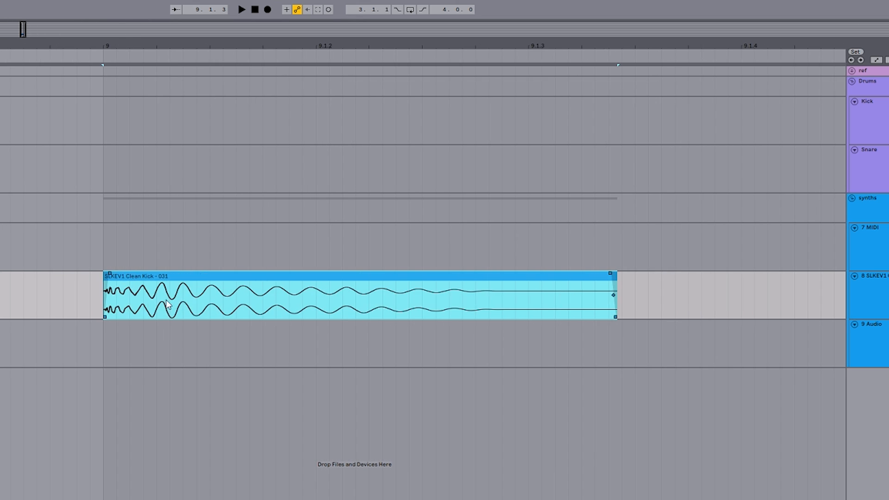
pyautogui.click(93, 305)
pyautogui.scroll(5, 93, 305)
pyautogui.moveTo(124, 298); pyautogui.dragTo(209, 303)
pyautogui.click(122, 301)
pyautogui.click(198, 278)
pyautogui.press('space')
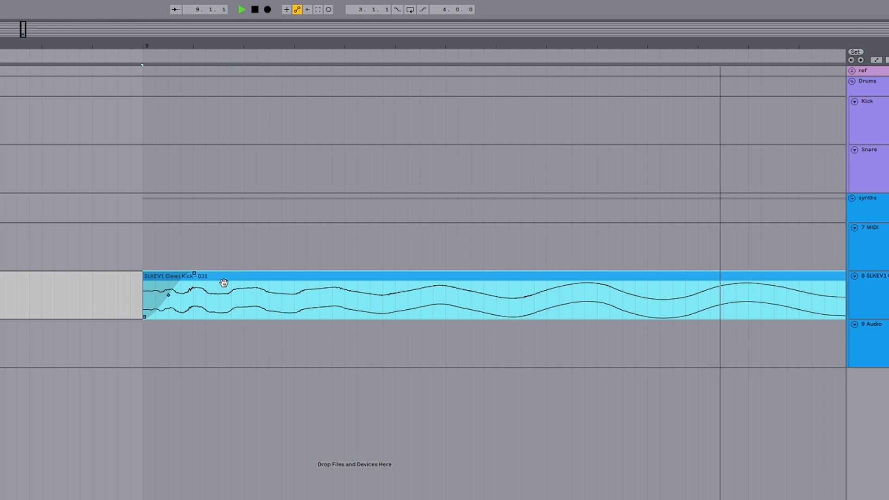
# Pull the kick clip's fade-in back to the clip start, then undo the last change.
pyautogui.moveTo(193, 274); pyautogui.dragTo(101, 281)
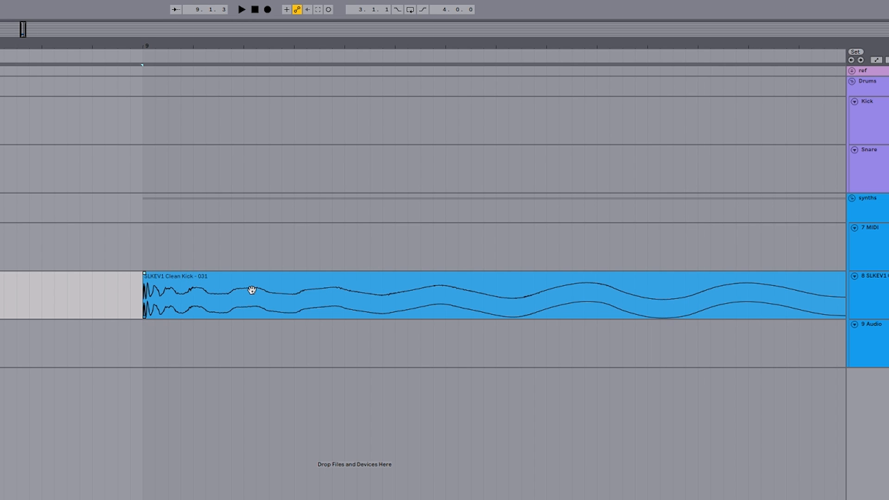
pyautogui.hotkey('ctrl', 'z')
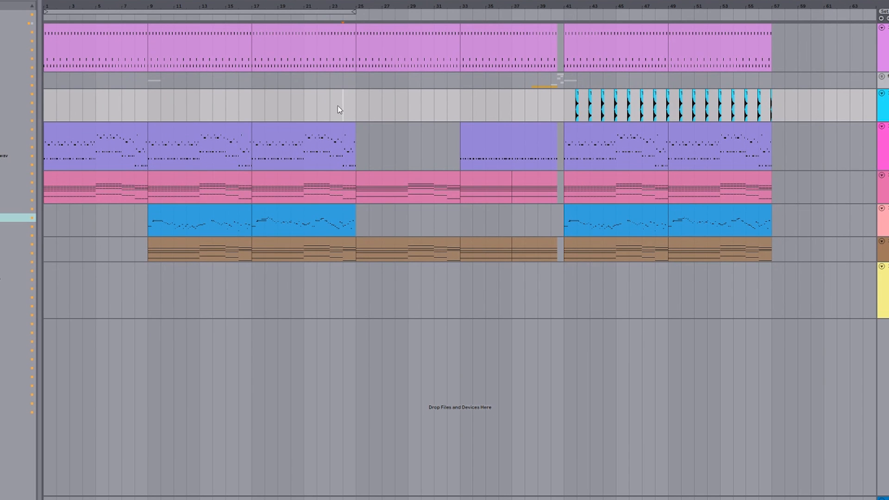
# Resize the height of the purple MIDI track and the cyan audio track above it in the arrangement.
pyautogui.click(323, 152)
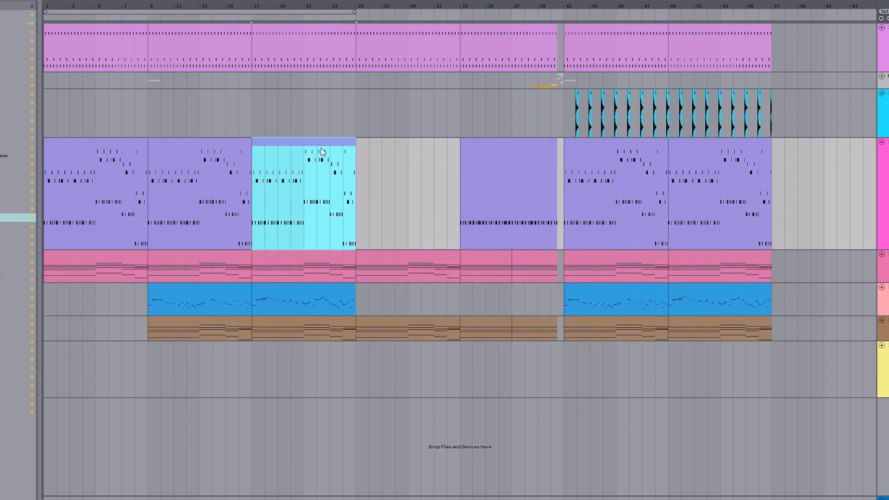
pyautogui.scroll(-3, 323, 152)
pyautogui.scroll(3, 323, 152)
pyautogui.click(385, 185)
pyautogui.scroll(2, 385, 184)
pyautogui.scroll(-3, 384, 185)
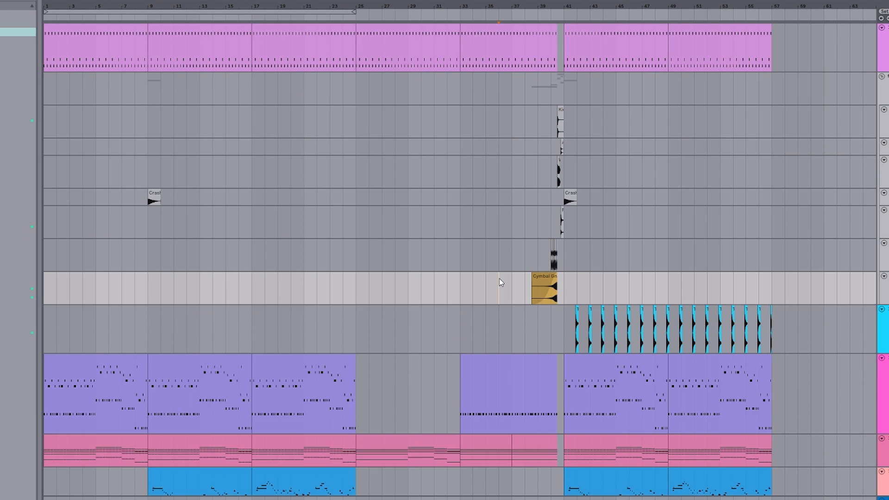
# Fold the drum group's tracks away and resize the heights of the tracks below it individually.
pyautogui.scroll(3, 499, 279)
pyautogui.scroll(-3, 499, 279)
pyautogui.click(482, 77)
pyautogui.scroll(-1, 482, 77)
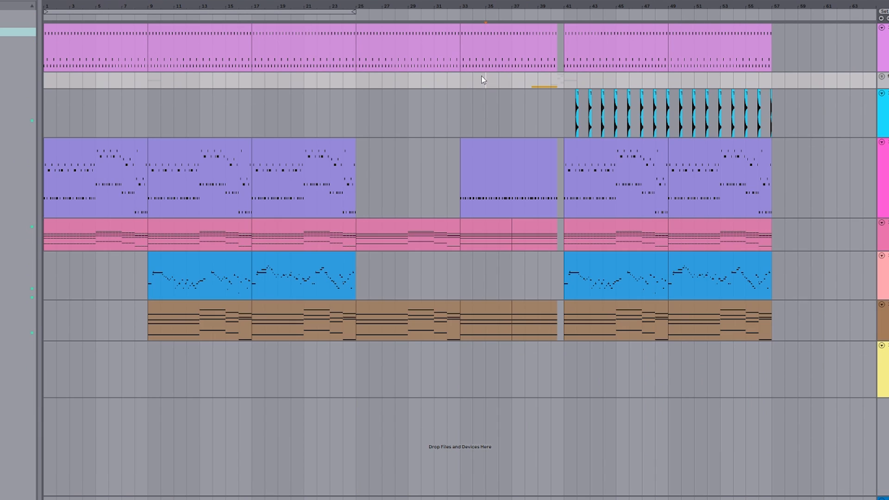
pyautogui.click(454, 125)
pyautogui.scroll(-5, 454, 126)
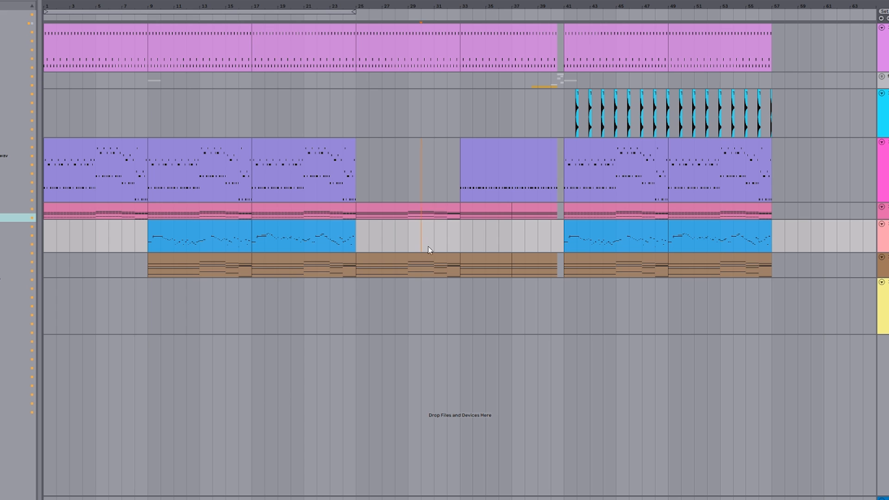
# Select one time range across the purple, pink, blue and brown tracks and resize their heights together.
pyautogui.keyDown('shift'); pyautogui.click(428, 247); pyautogui.keyUp('shift')
pyautogui.scroll(4, 428, 247)
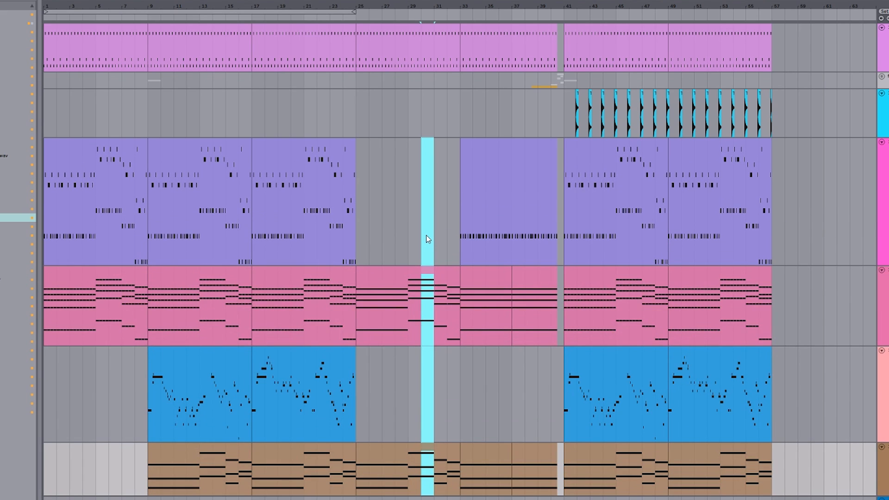
pyautogui.scroll(-4, 427, 239)
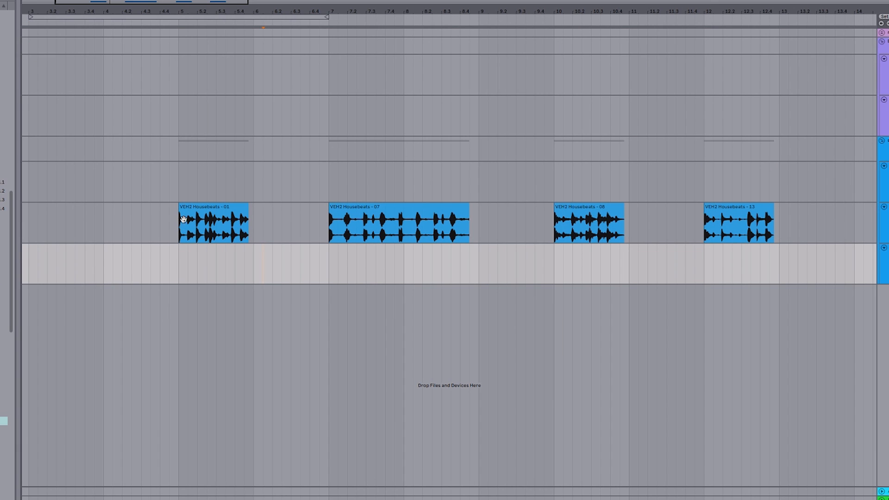
# Time-stretch the VEH2 Housebeats 01, 07, 08 and 13 clips so they end on bars 6, 9, 11 and 13.
pyautogui.click(182, 222)
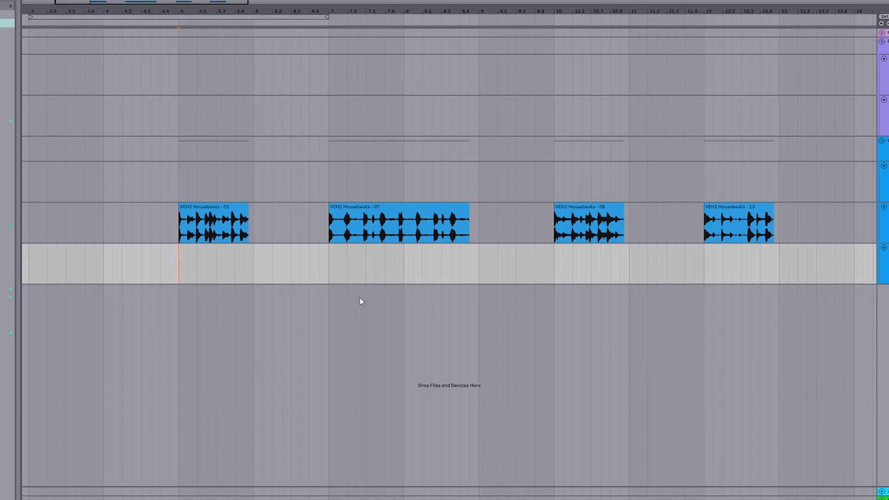
pyautogui.hscroll(2, 540, 280)
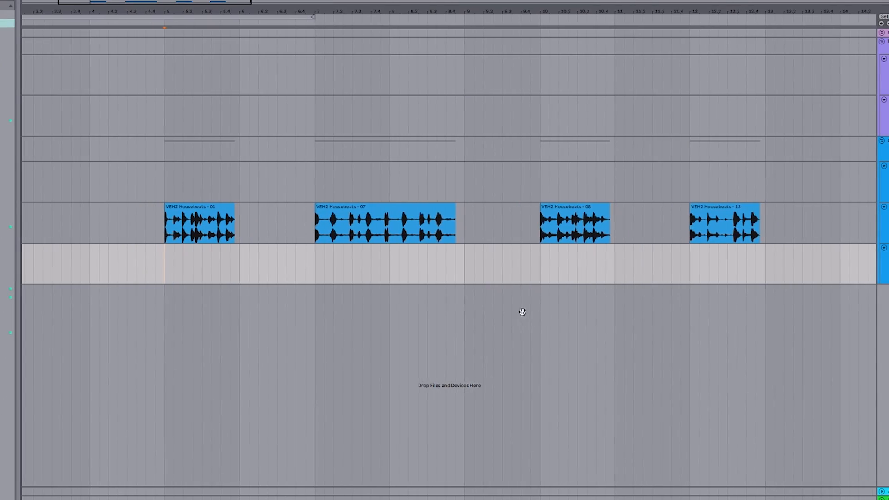
pyautogui.moveTo(160, 214); pyautogui.dragTo(794, 232)
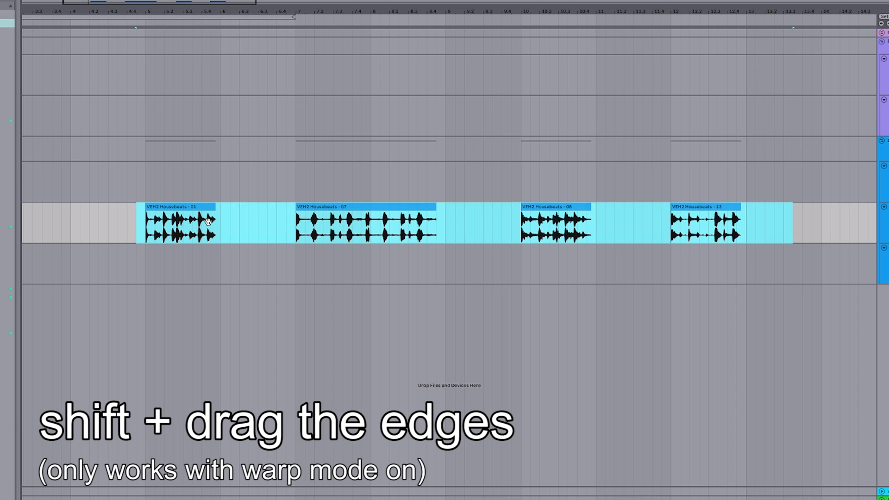
pyautogui.click(207, 218)
pyautogui.moveTo(213, 219); pyautogui.dragTo(216, 218)
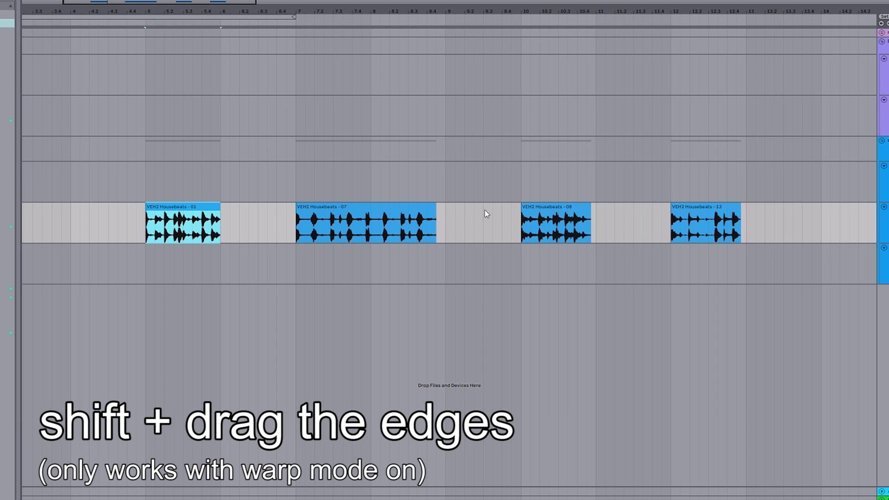
pyautogui.moveTo(434, 219); pyautogui.dragTo(443, 219)
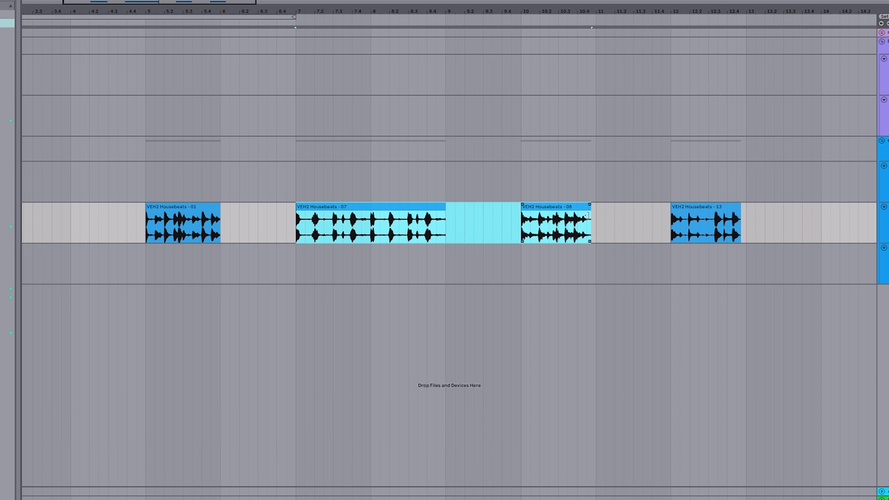
pyautogui.moveTo(587, 216); pyautogui.dragTo(594, 216)
pyautogui.moveTo(736, 216); pyautogui.dragTo(744, 219)
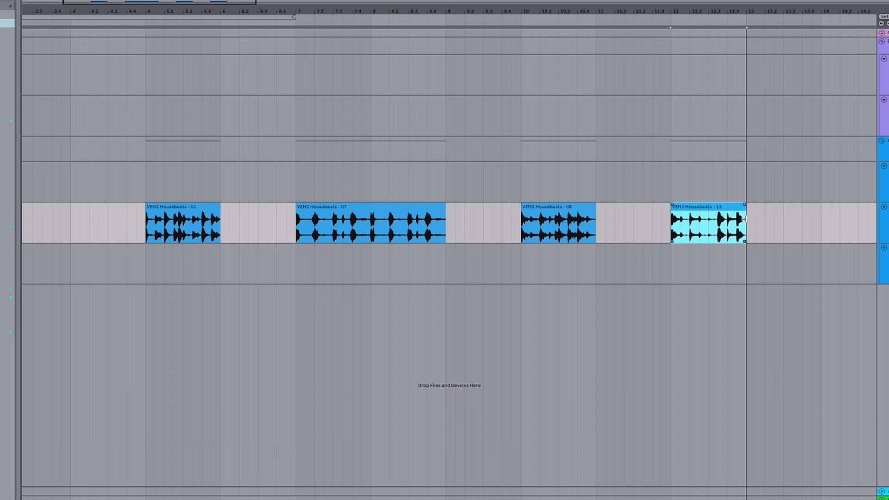
# Time-stretch the end of the VEH2 Housebeats - 07 clip freely, without snapping to the grid.
pyautogui.moveTo(444, 223); pyautogui.dragTo(465, 228)
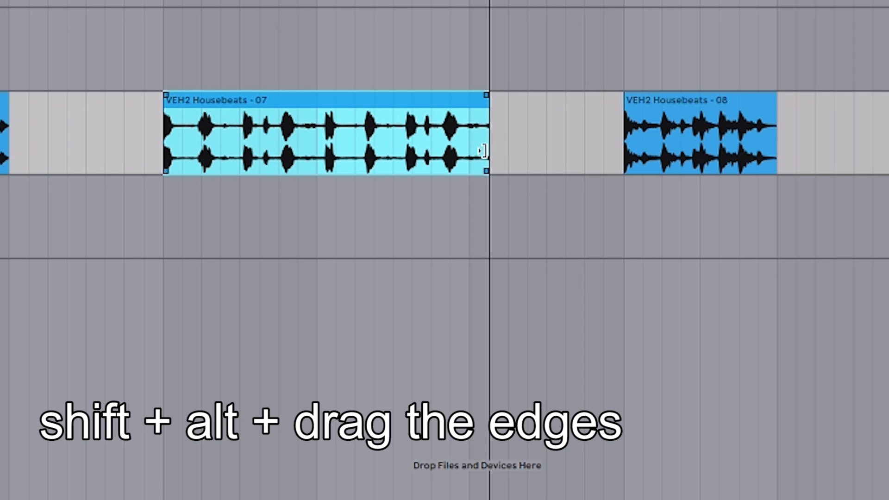
pyautogui.moveTo(509, 144); pyautogui.dragTo(486, 139)
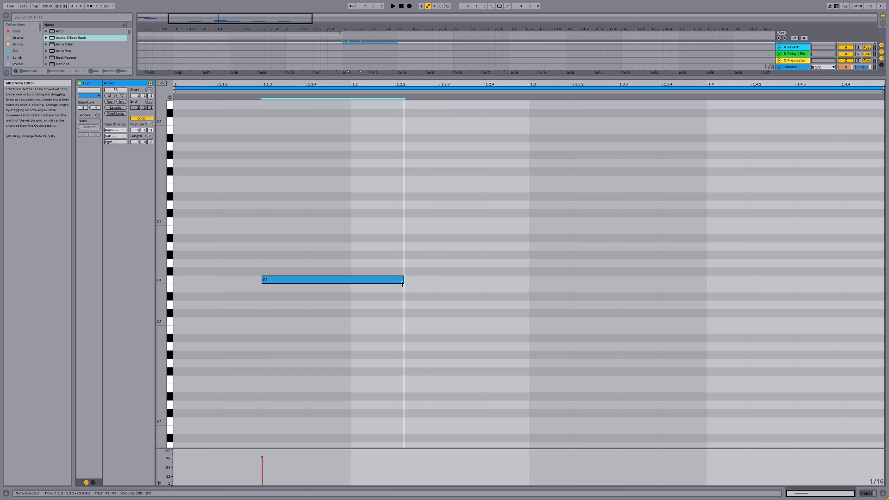
# Adjust the end of the F3 note and move the lower track volume breakpoint without snapping to the grid.
pyautogui.moveTo(404, 288); pyautogui.dragTo(362, 287)
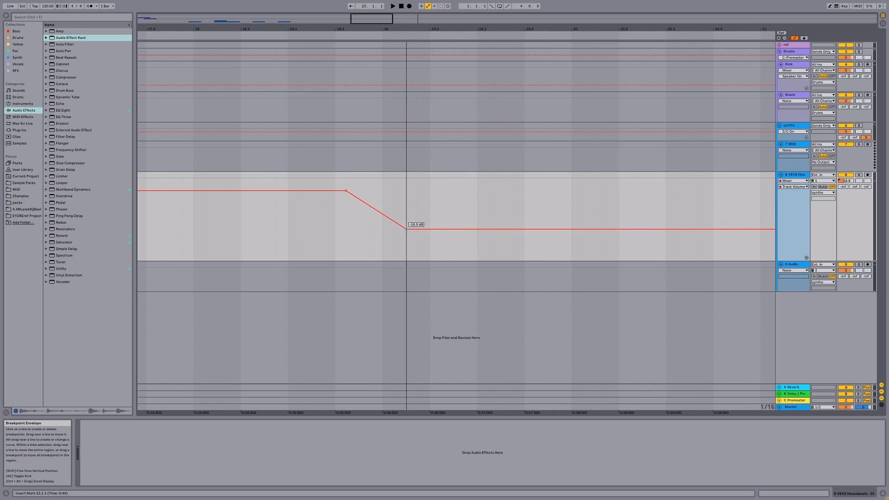
pyautogui.moveTo(407, 224); pyautogui.dragTo(449, 222)
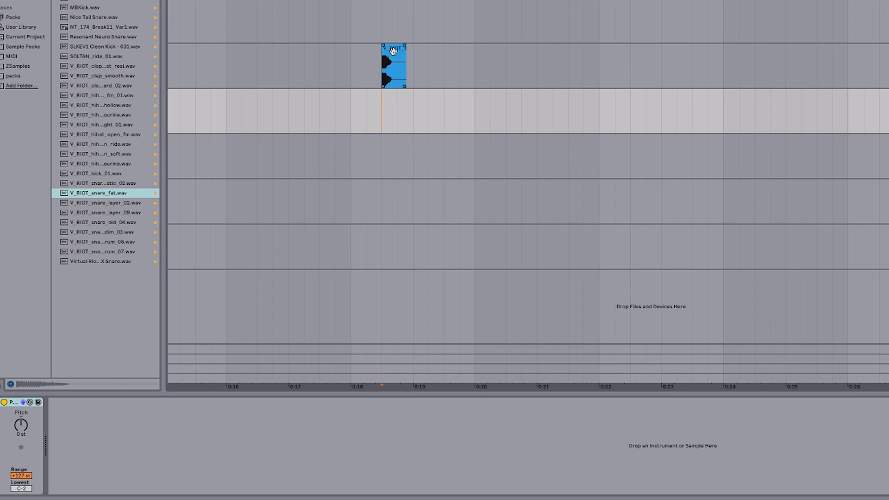
# Load the V_RIOT_snare_fat audio clip from the arrangement into the MIDI track's device chain as a Simpler.
pyautogui.click(394, 50)
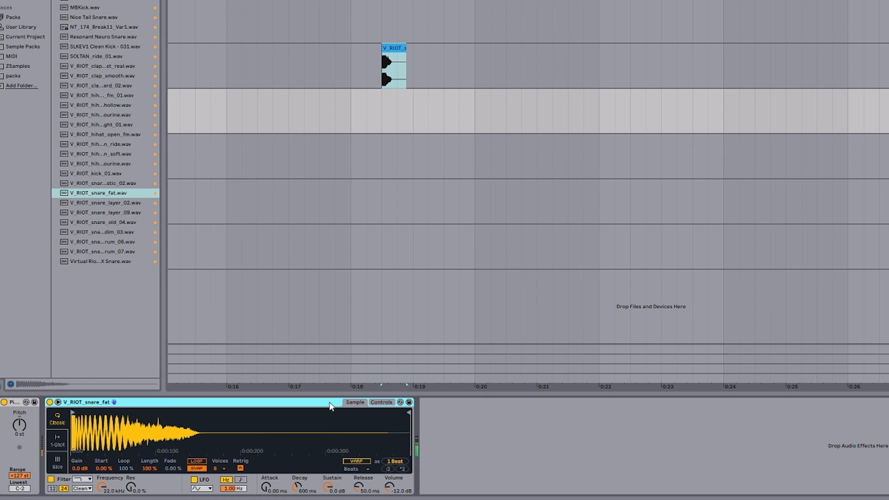
pyautogui.click(483, 144)
pyautogui.moveTo(483, 68); pyautogui.dragTo(421, 443)
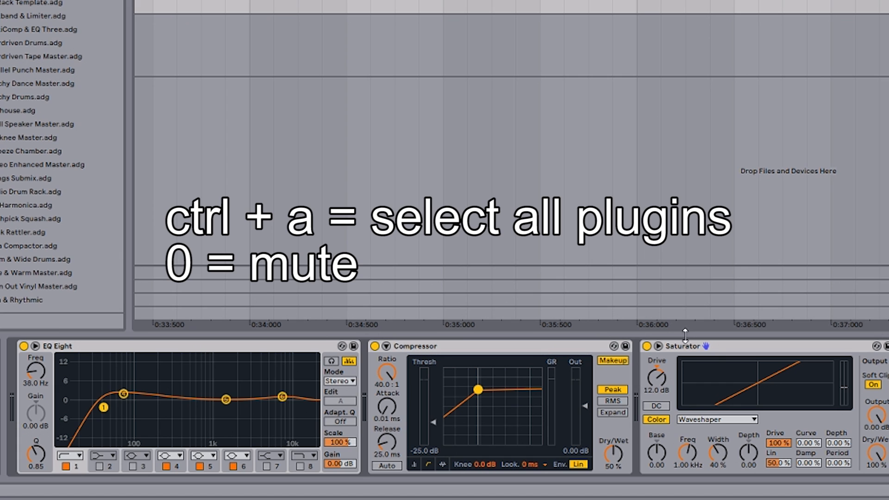
# Select all effects in the device chain and switch them off and back on together.
pyautogui.click(699, 348)
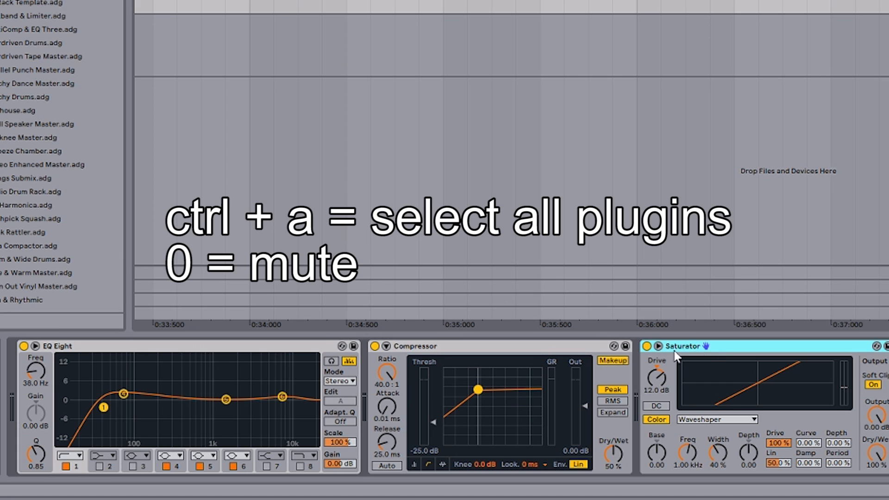
pyautogui.hotkey('ctrl', 'a')
pyautogui.press('0')
pyautogui.press('0')
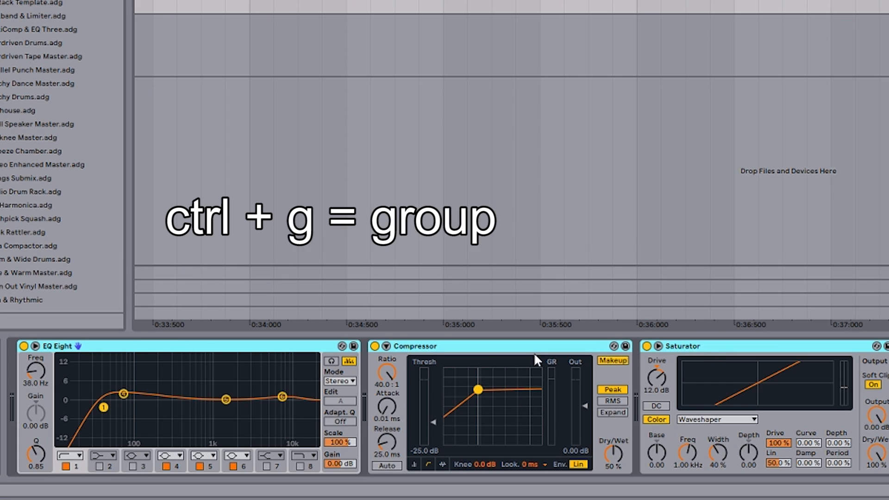
# Group the EQ Eight, Compressor and Saturator chain into an audio effect rack, then toggle the Compressor and the whole rack.
pyautogui.hotkey('ctrl', 'g')
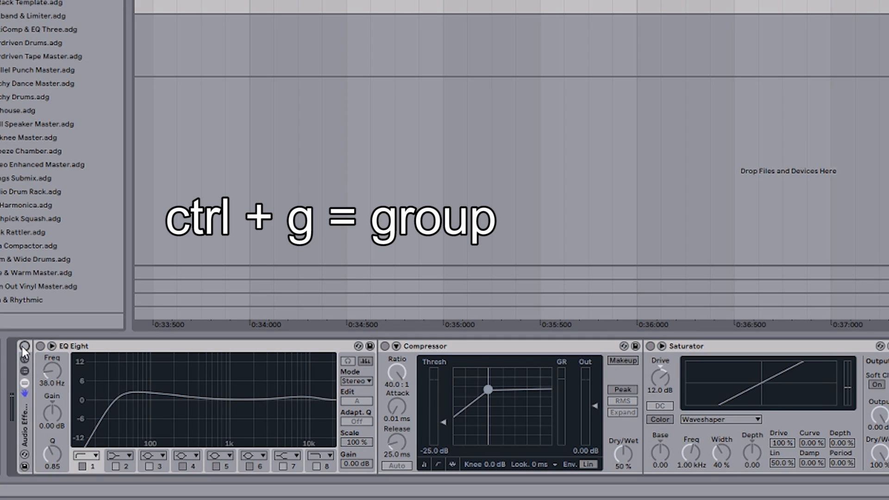
pyautogui.click(385, 346)
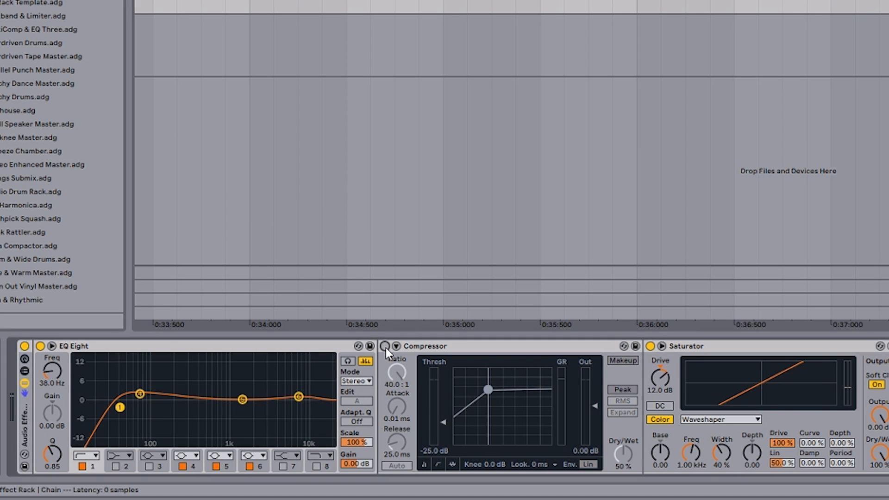
pyautogui.click(24, 347)
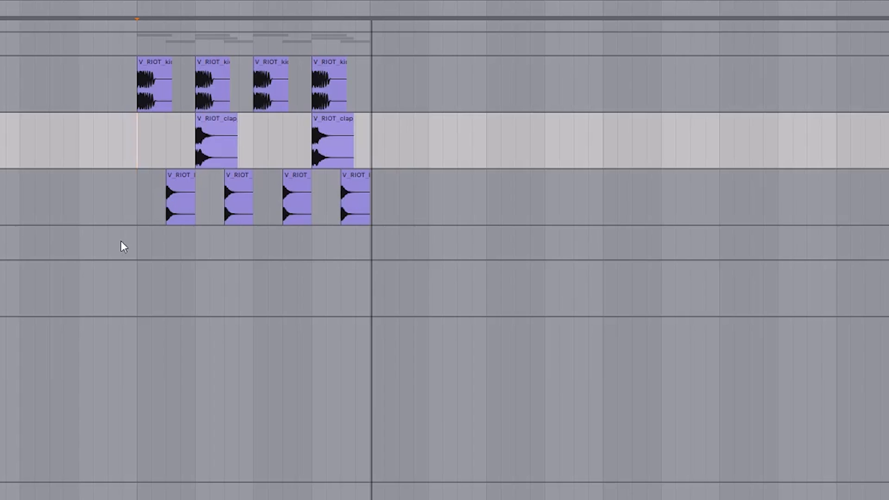
# Play the arrangement from the start and unfold the Drums group to show its individual tracks.
pyautogui.scroll(3, 160, 149)
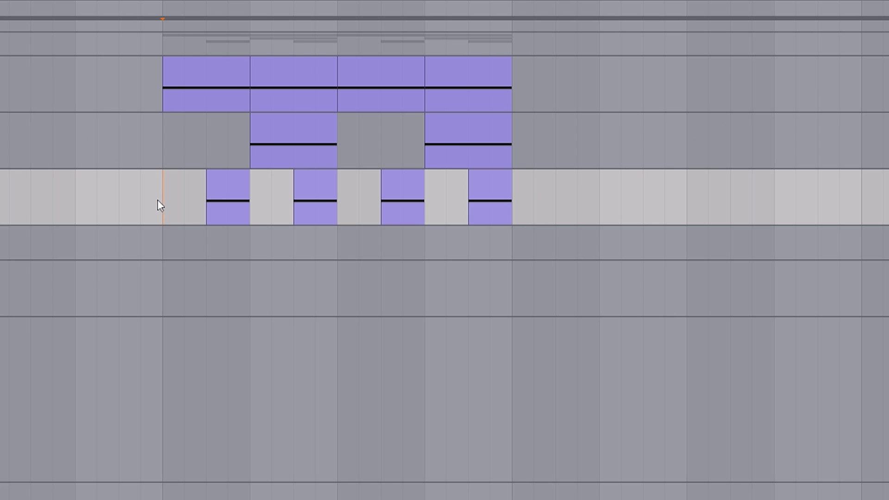
pyautogui.press('space')
pyautogui.scroll(-1, 158, 199)
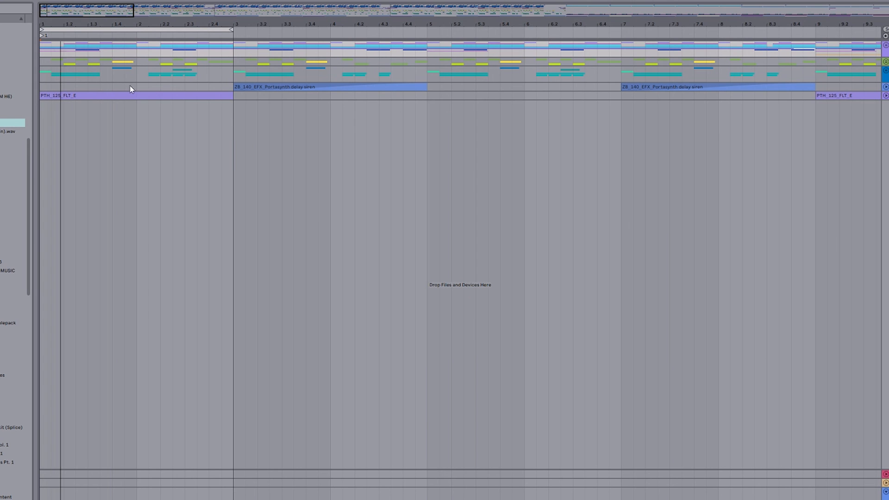
pyautogui.scroll(-2, 43, 59)
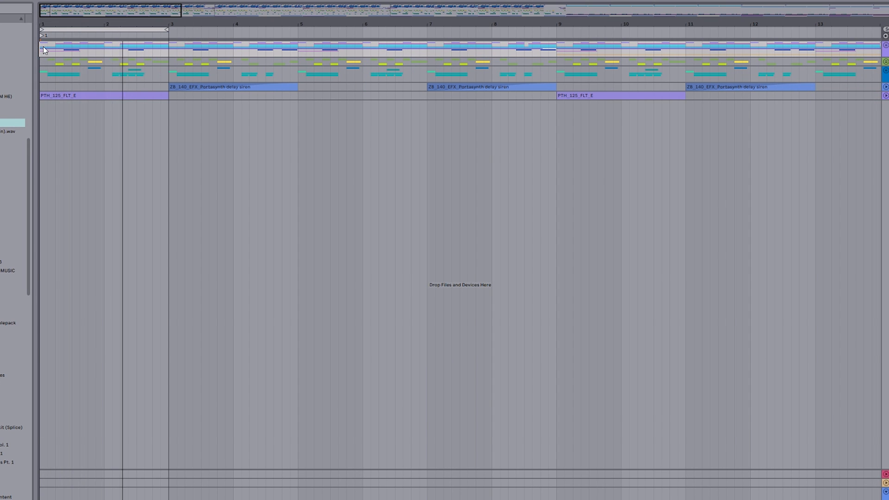
pyautogui.press('u')
pyautogui.scroll(3, 43, 51)
pyautogui.scroll(3, 55, 57)
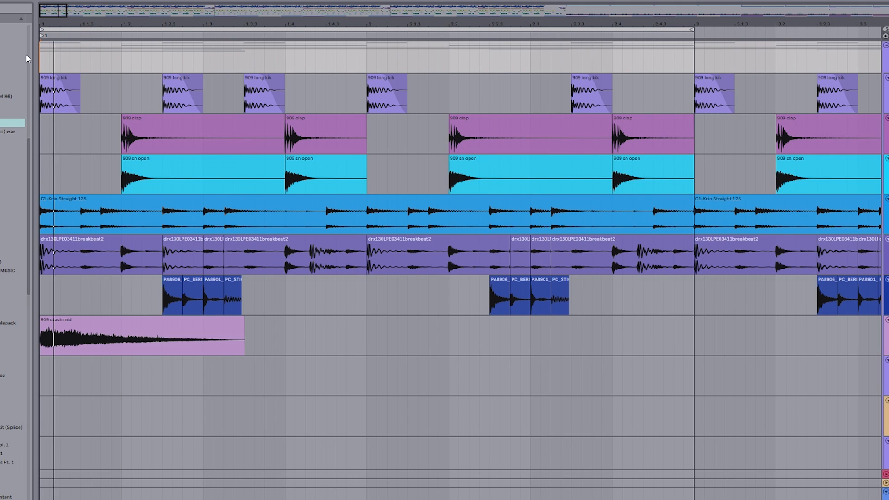
# Open the sample of the first 909 long kik clip in the file manager and put click kick 2.wav in hot-swap mode.
pyautogui.click(46, 79)
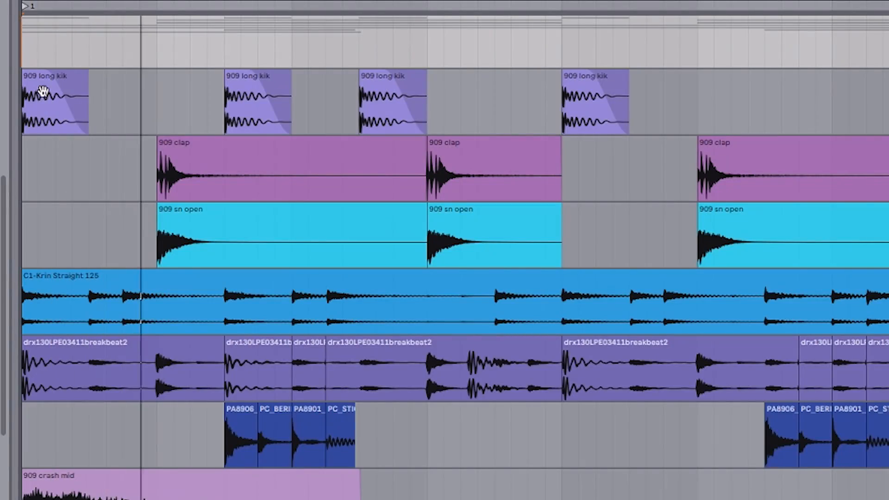
pyautogui.doubleClick(43, 91)
pyautogui.rightClick(154, 211)
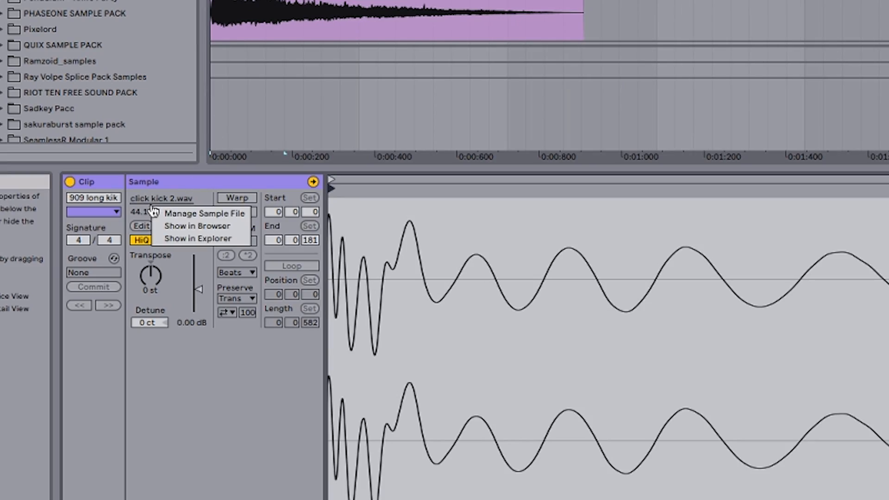
pyautogui.click(197, 217)
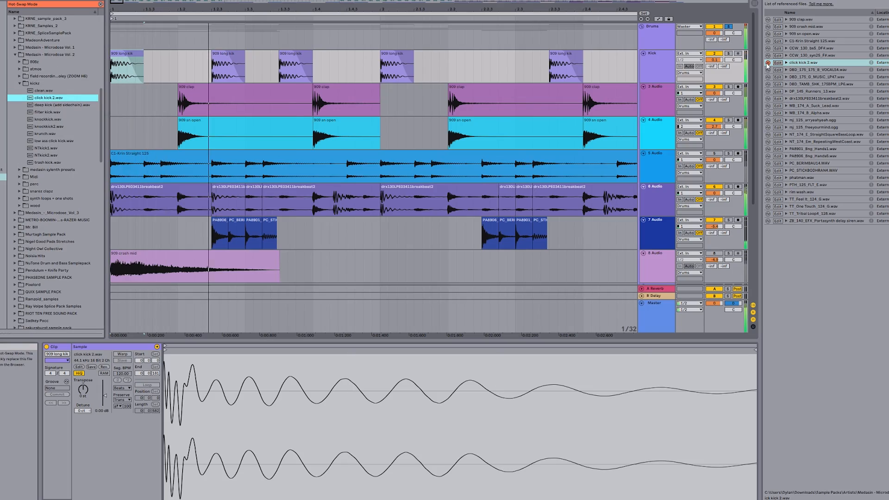
# Hot-swap click kick 2.wav across the set with clean.wav, filter kick.wav and finally knockkick.wav from the same folder.
pyautogui.doubleClick(41, 92)
pyautogui.press('Down')
pyautogui.press('Down')
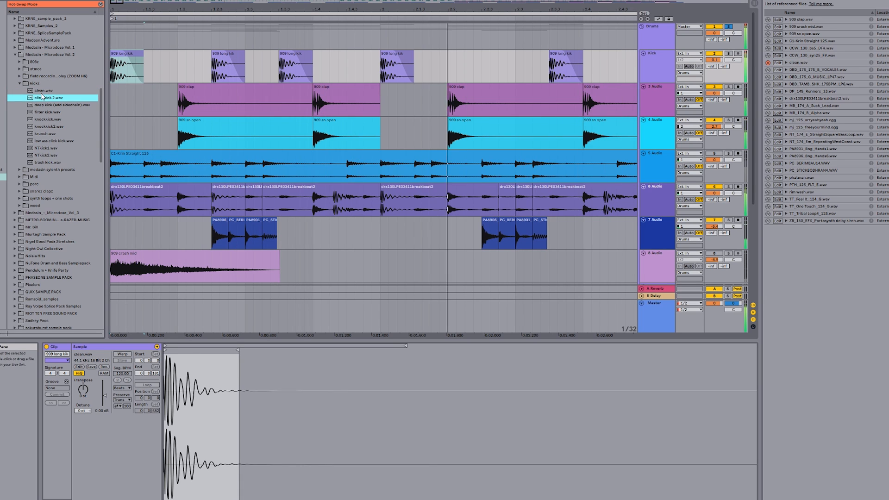
pyautogui.press('Down')
pyautogui.press('Return')
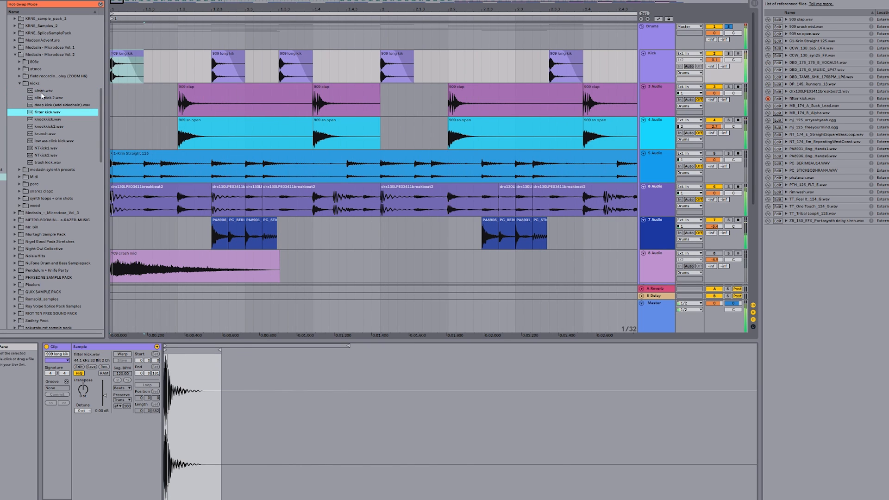
pyautogui.press('Down')
pyautogui.press('Return')
pyautogui.moveTo(176, 380); pyautogui.dragTo(176, 394)
pyautogui.moveTo(165, 327); pyautogui.dragTo(222, 301)
pyautogui.moveTo(175, 342); pyautogui.dragTo(167, 287)
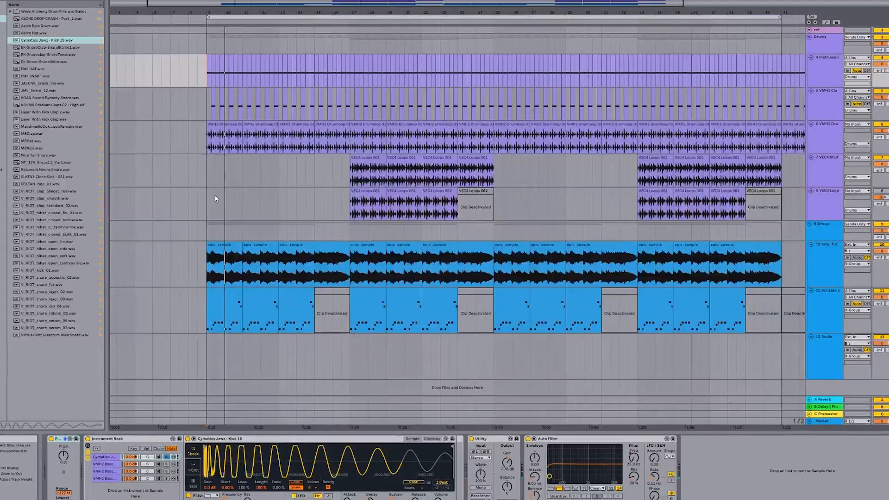
# Hot-swap the kick Simpler's sample with VEH2 Hard Kicks - 037.wav during playback from bar 9.
pyautogui.click(207, 199)
pyautogui.scroll(2, 207, 195)
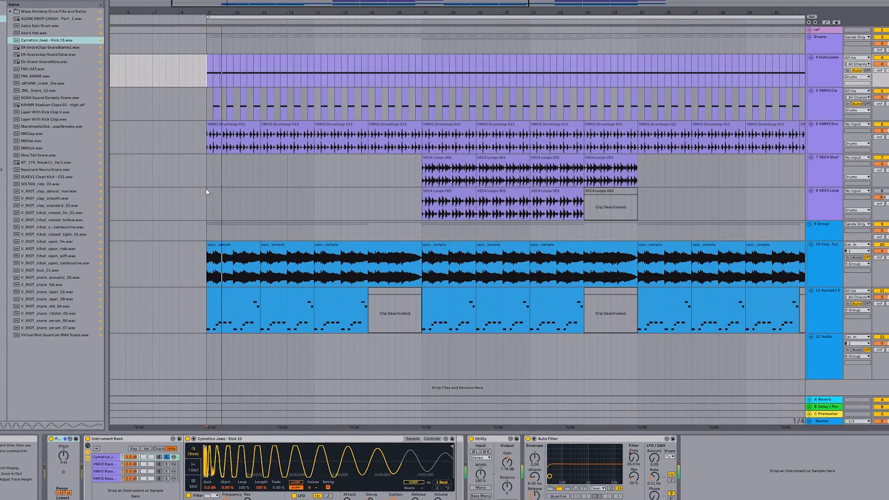
pyautogui.scroll(3, 203, 95)
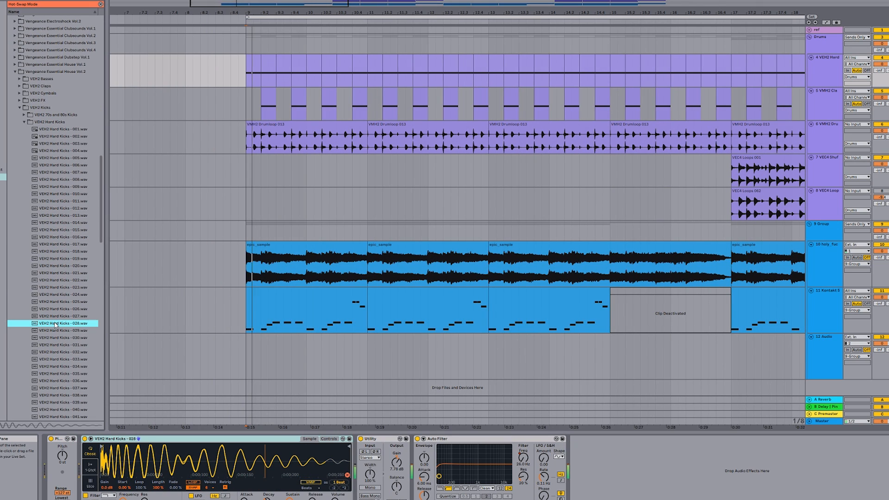
pyautogui.scroll(-4, 54, 324)
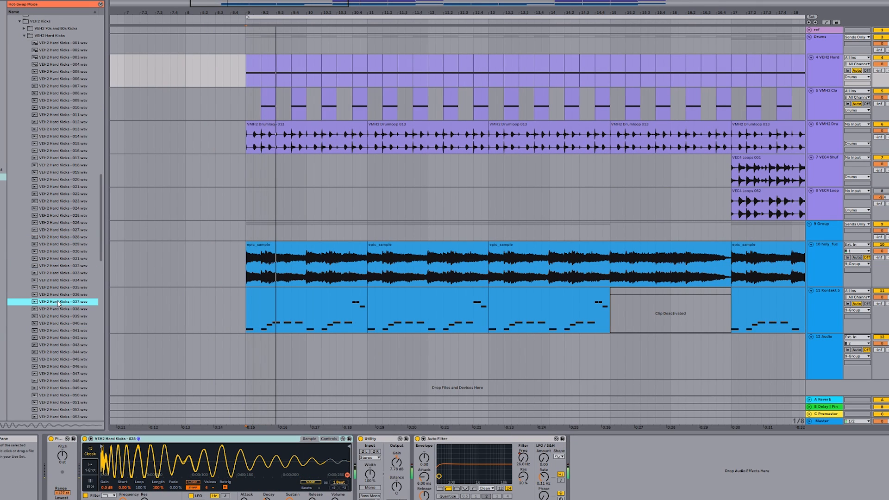
pyautogui.doubleClick(58, 302)
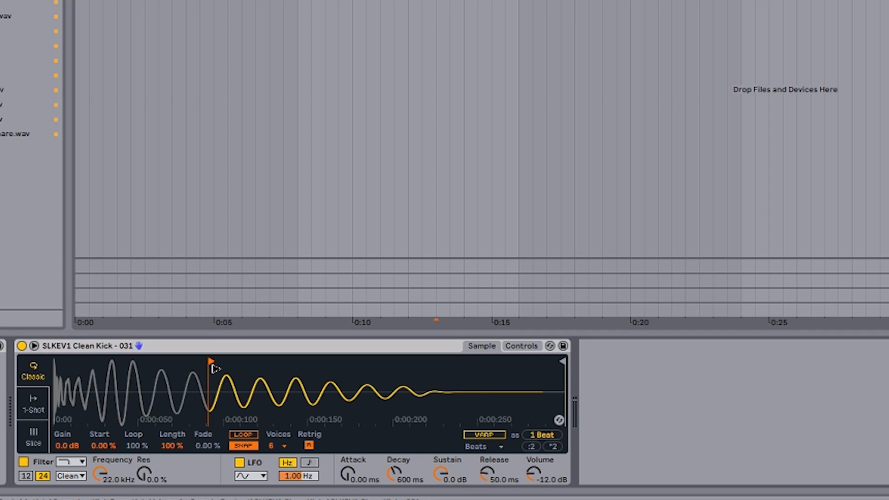
# Return the start marker of the SLKEV1 Clean Kick - 031 sample to its beginning and show the Simpler's controls view.
pyautogui.moveTo(214, 368); pyautogui.dragTo(55, 366)
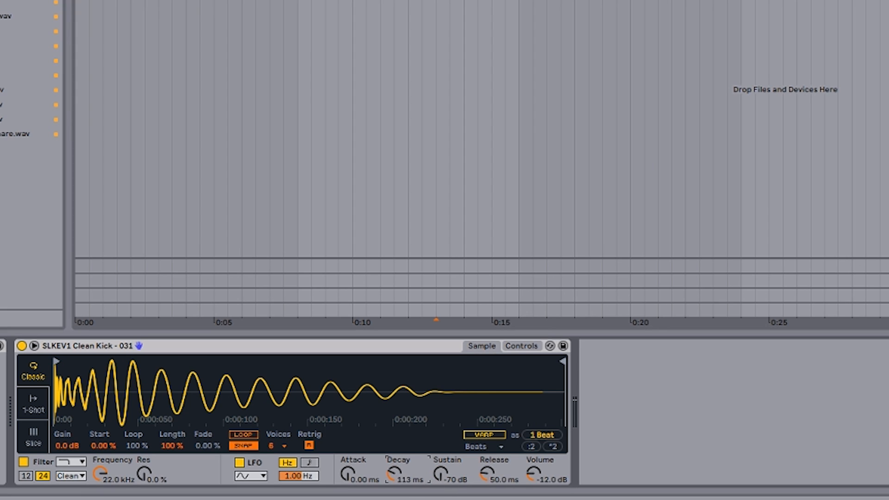
pyautogui.click(522, 347)
pyautogui.click(469, 424)
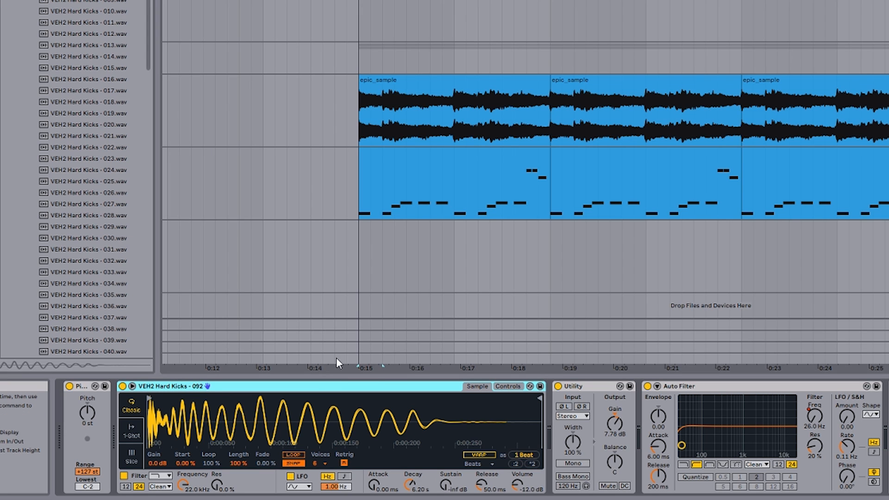
# Group the VEH2 Hard Kicks - 092 Simpler into an instrument rack, show its chain list and add VEH2 Hard Kicks - 027 as a chain.
pyautogui.hotkey('ctrl', 'g')
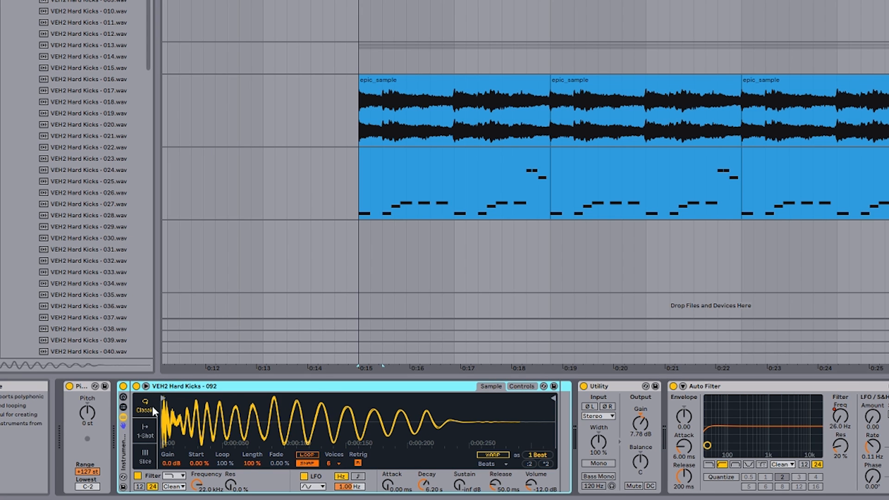
pyautogui.click(123, 408)
pyautogui.click(96, 205)
pyautogui.scroll(-5, 96, 206)
pyautogui.moveTo(73, 39); pyautogui.dragTo(163, 456)
# Add more kick layers to the instrument rack as separate chains, including VEH2 Hard Kicks - 035 and VEH2 Hard Kicks - 065.
pyautogui.click(51, 127)
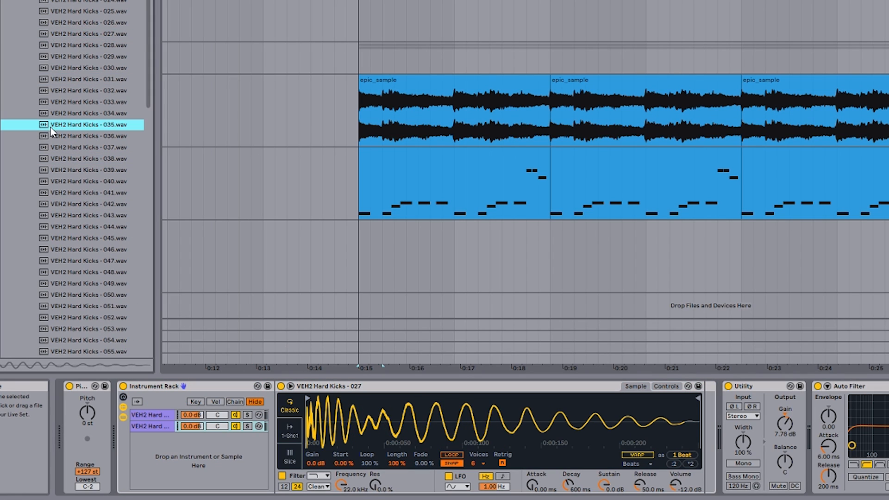
pyautogui.moveTo(53, 124); pyautogui.dragTo(200, 479)
pyautogui.click(71, 272)
pyautogui.scroll(-7, 45, 240)
pyautogui.click(55, 238)
pyautogui.moveTo(58, 241); pyautogui.dragTo(206, 489)
# Play the arrangement and solo the rack's kick chains one after another to compare the layers.
pyautogui.click(247, 460)
pyautogui.press('space')
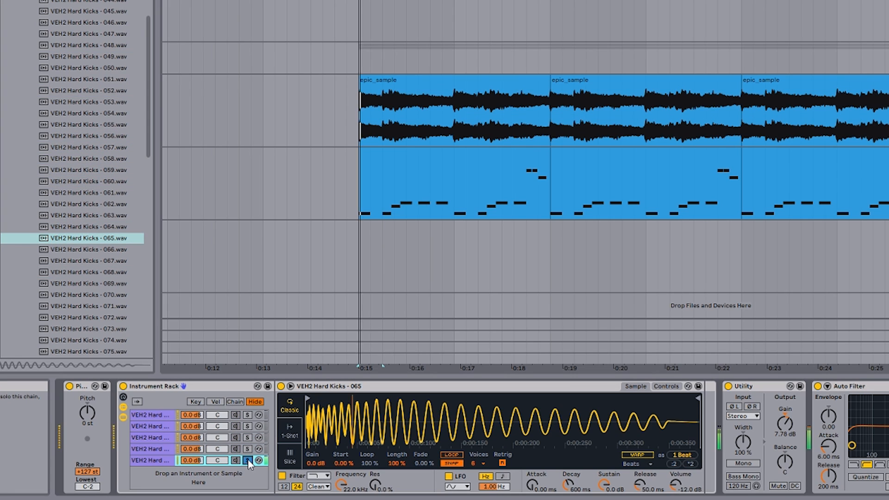
pyautogui.click(248, 449)
pyautogui.click(247, 437)
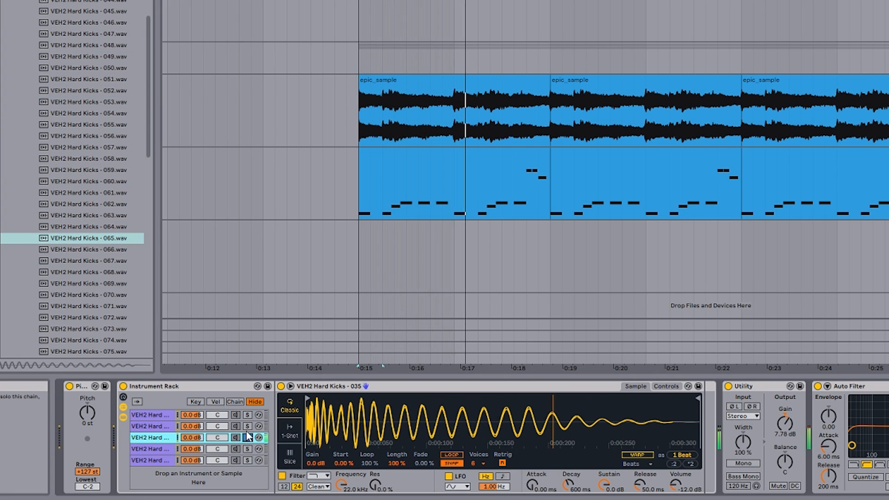
pyautogui.click(248, 426)
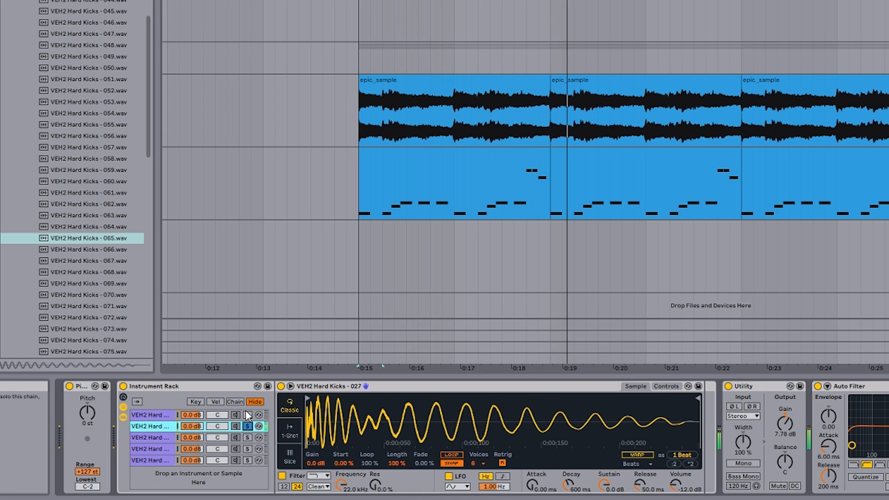
pyautogui.click(248, 415)
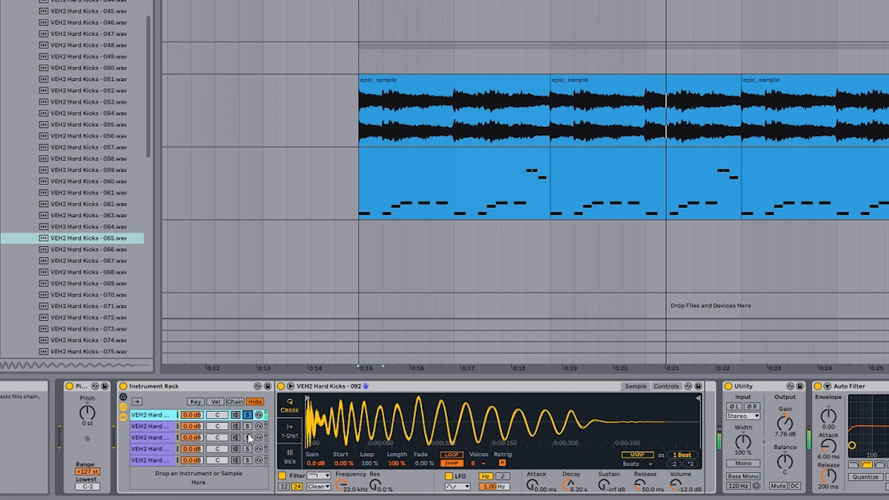
pyautogui.click(248, 428)
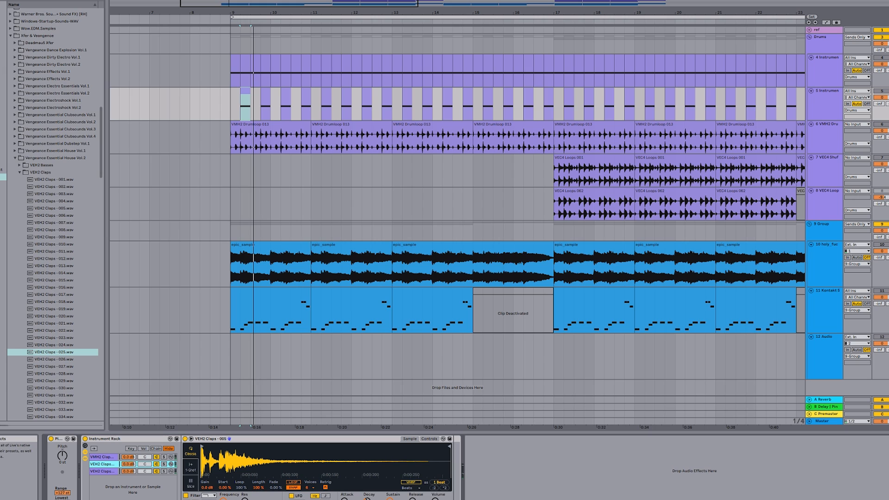
# Add an EQ Eight after the Simpler in the VEH2 Claps - 005 chain and start playback.
pyautogui.click(9, 19)
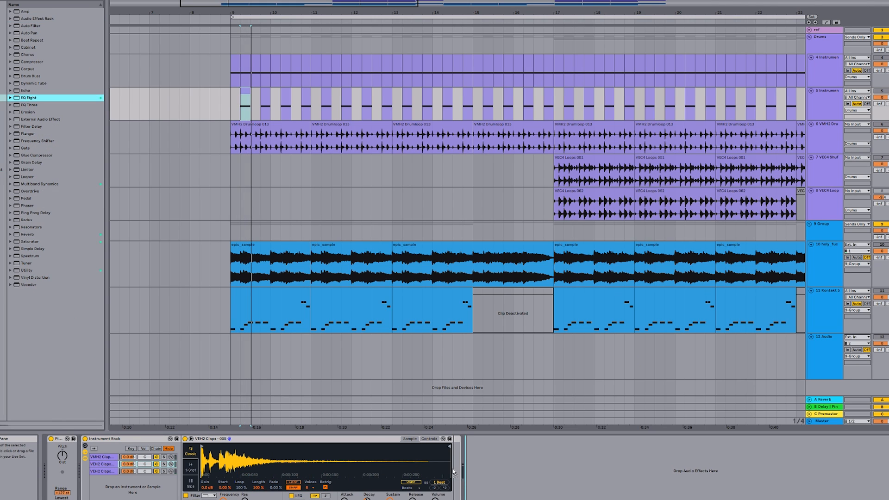
pyautogui.moveTo(453, 468); pyautogui.dragTo(494, 472)
pyautogui.press('space')
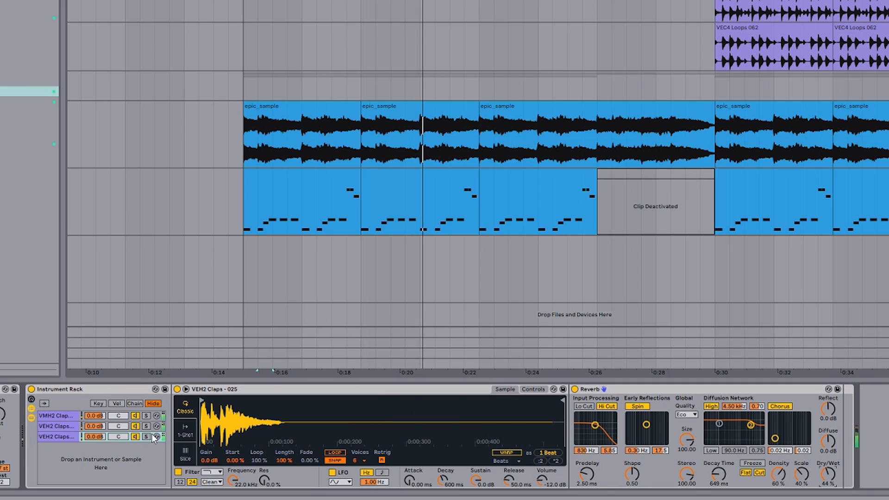
# Solo the VEH2 Claps - 005 chain and the VMH2 clap chain in turn to hear their separate effects.
pyautogui.click(147, 426)
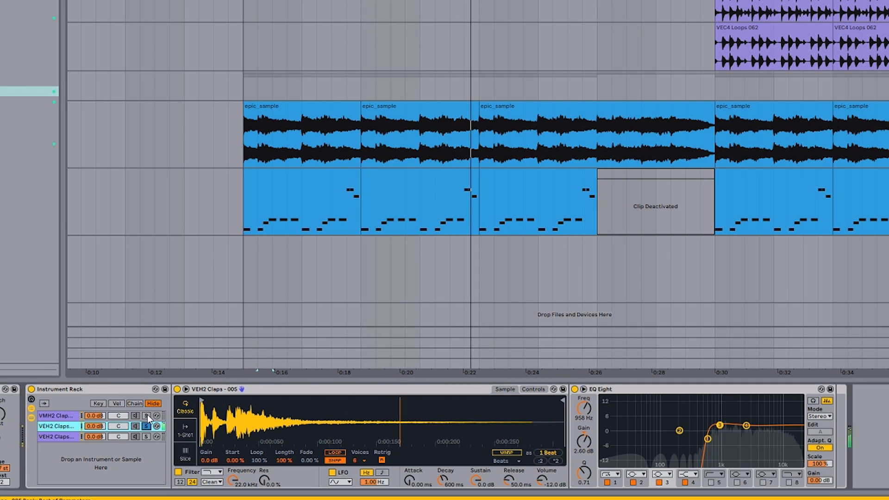
pyautogui.click(147, 415)
pyautogui.click(147, 415)
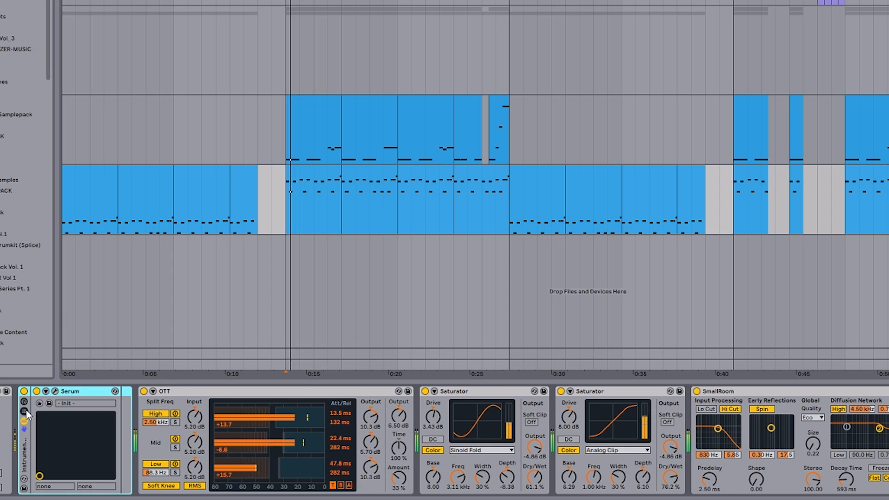
# Show the chain list of the Serum instrument rack and duplicate the Serum chain until the rack holds six chains.
pyautogui.hotkey('ctrl', 'd')
pyautogui.click(143, 430)
pyautogui.click(194, 392)
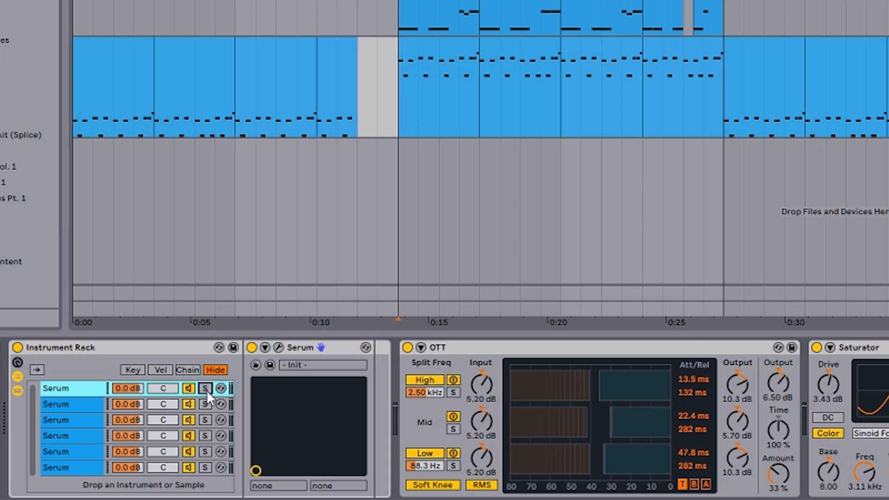
# Solo the rack's Serum chains one after another during playback to compare the sound variations.
pyautogui.click(205, 405)
pyautogui.click(205, 420)
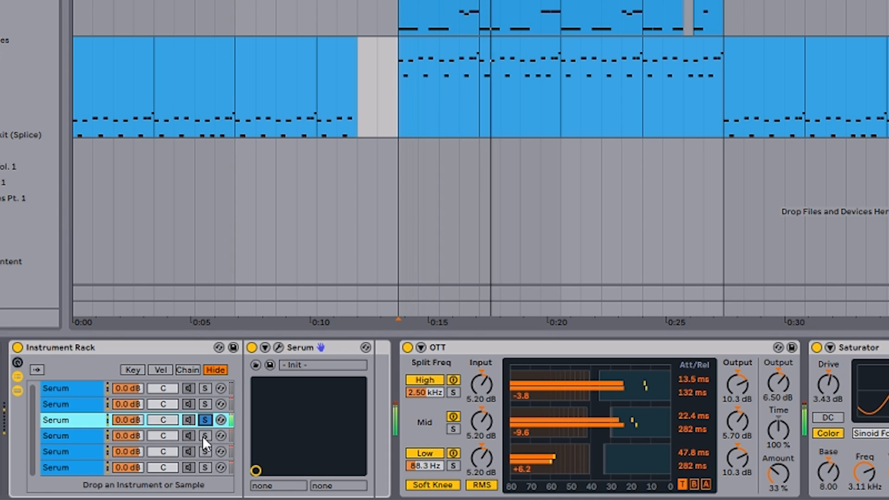
pyautogui.click(205, 436)
pyautogui.click(205, 450)
pyautogui.click(206, 465)
pyautogui.click(206, 453)
pyautogui.click(207, 465)
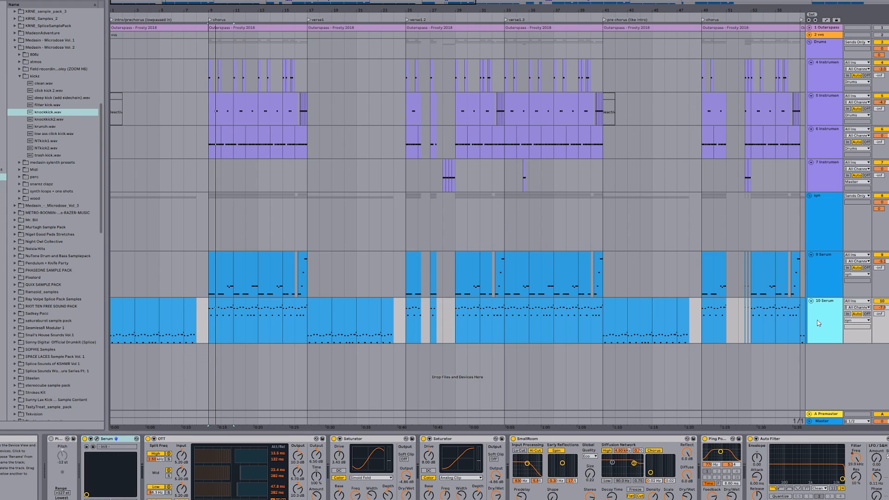
# Duplicate the 10 Serum track, then solo the two Serum chains in the instrument rack alternately to compare them.
pyautogui.hotkey('ctrl', 'd')
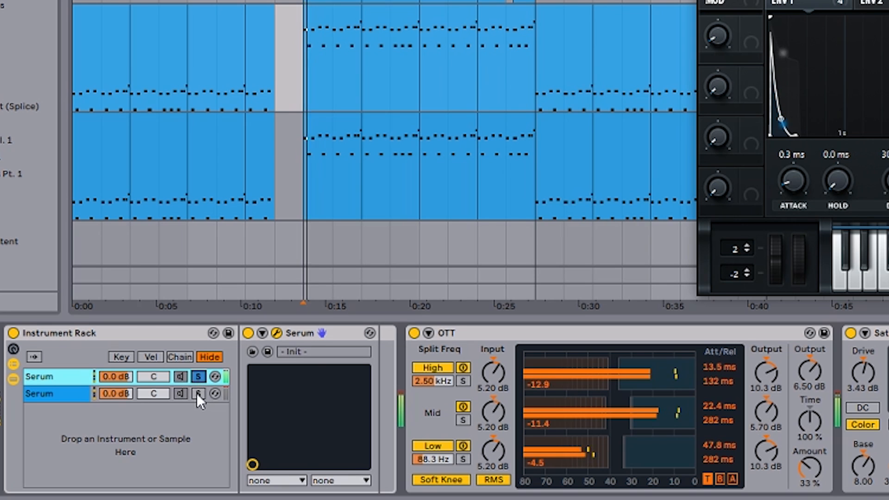
pyautogui.click(196, 393)
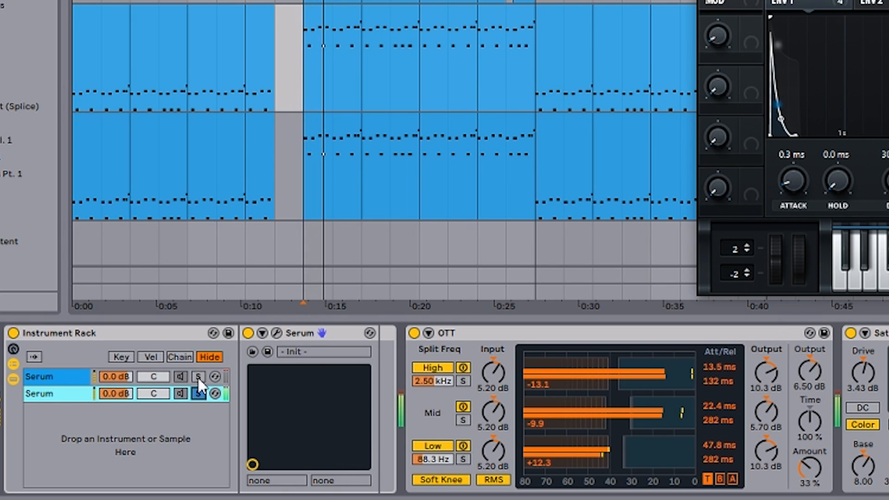
pyautogui.click(198, 377)
pyautogui.click(197, 396)
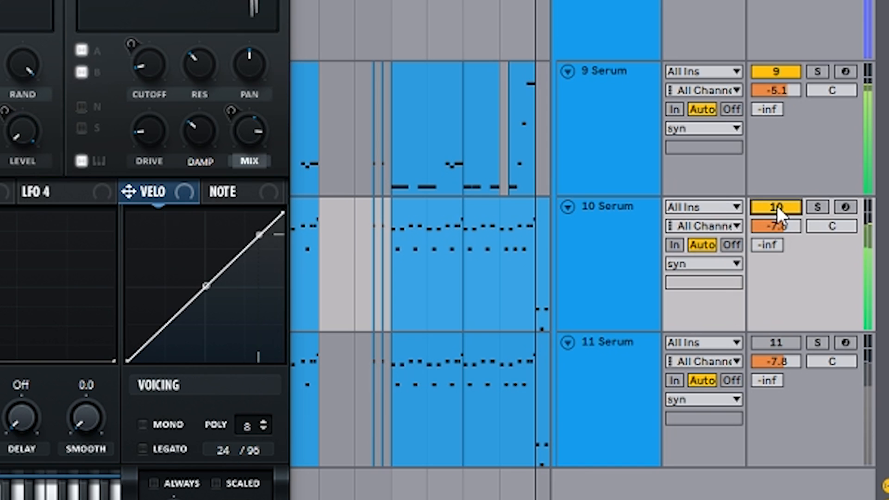
# Deactivate the 10 Serum track and activate its duplicate, 11 Serum, to compare the two versions.
pyautogui.click(777, 205)
pyautogui.click(775, 342)
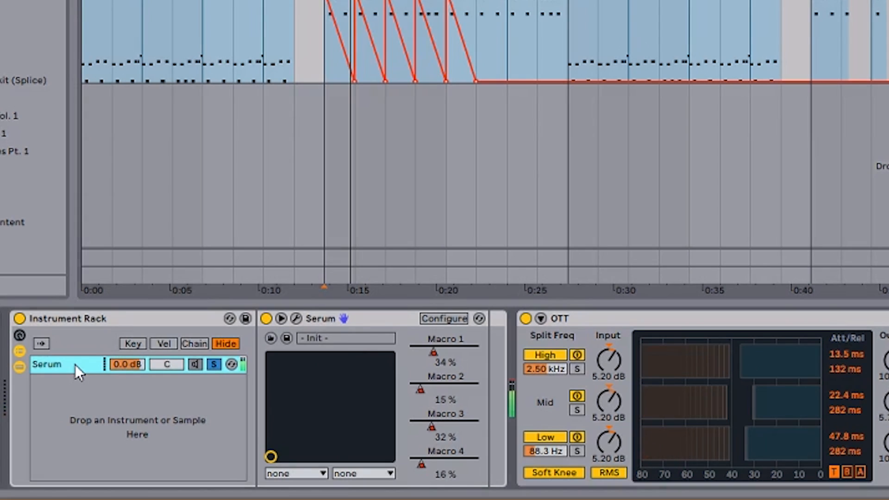
# Duplicate the Serum chain in the instrument rack, then copy the first chain's Serum and paste it onto the second chain's Serum.
pyautogui.hotkey('ctrl', 'd')
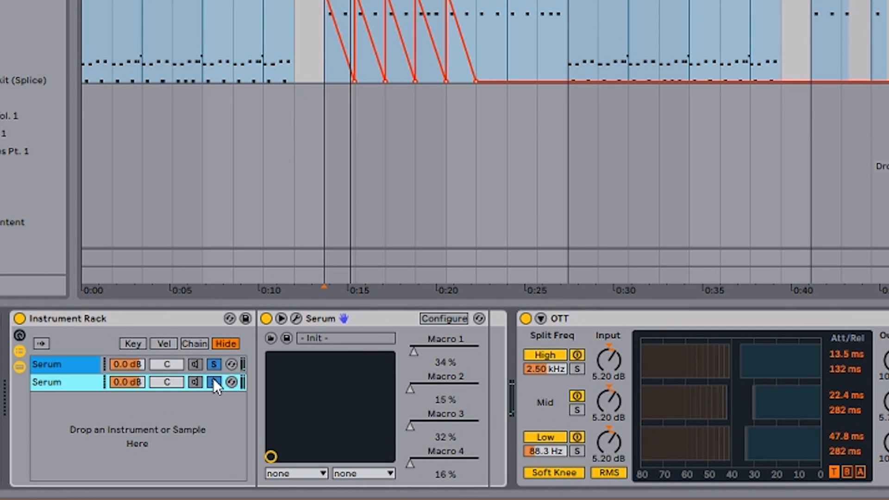
pyautogui.click(64, 365)
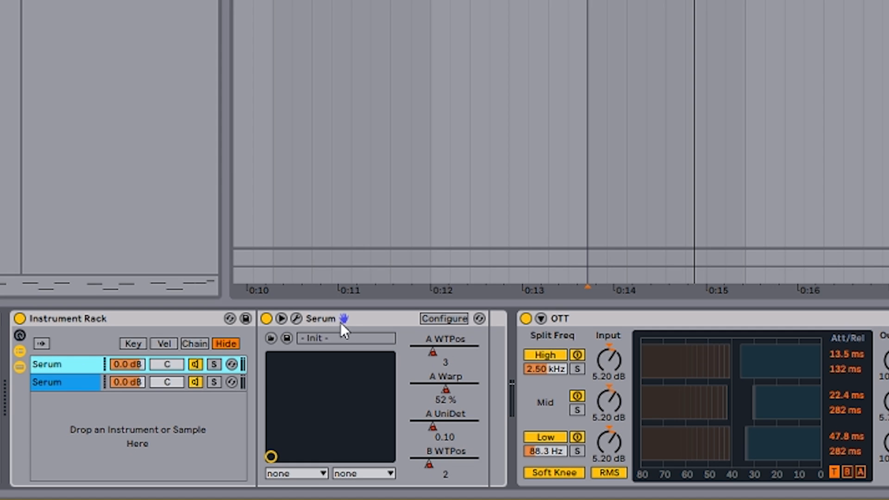
pyautogui.click(348, 317)
pyautogui.hotkey('ctrl', 'c')
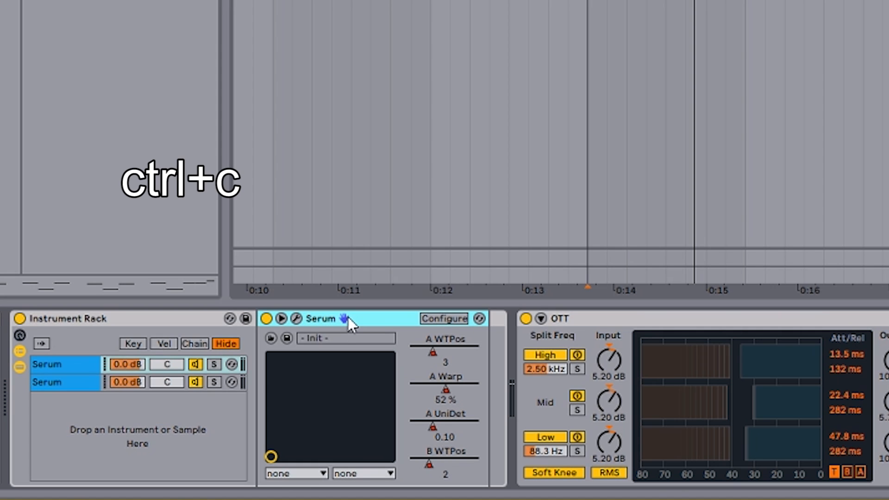
pyautogui.click(90, 382)
pyautogui.click(337, 319)
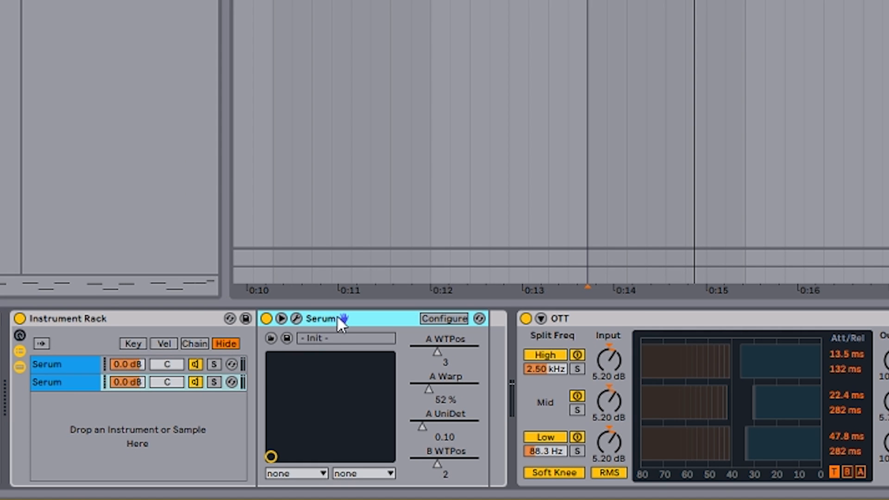
pyautogui.hotkey('ctrl', 'v')
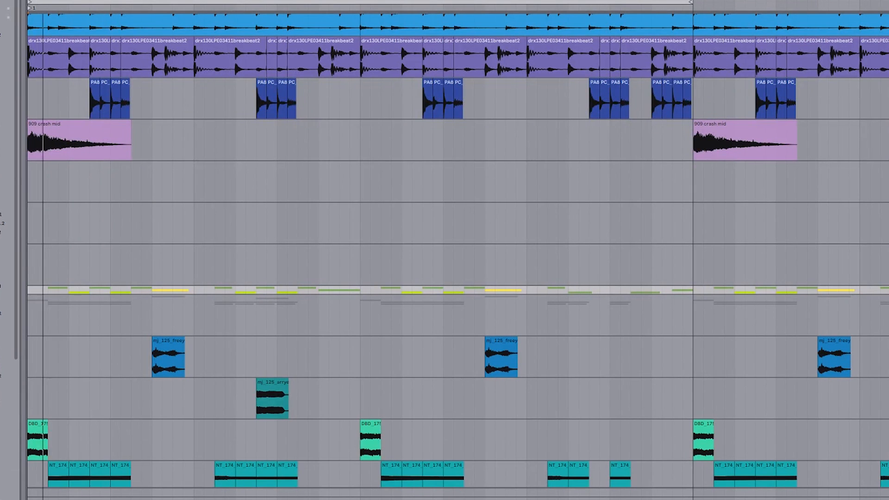
# Shorten the release of the Compressor that is sidechained to the Kick track to 63.2 ms.
pyautogui.scroll(4, 155, 363)
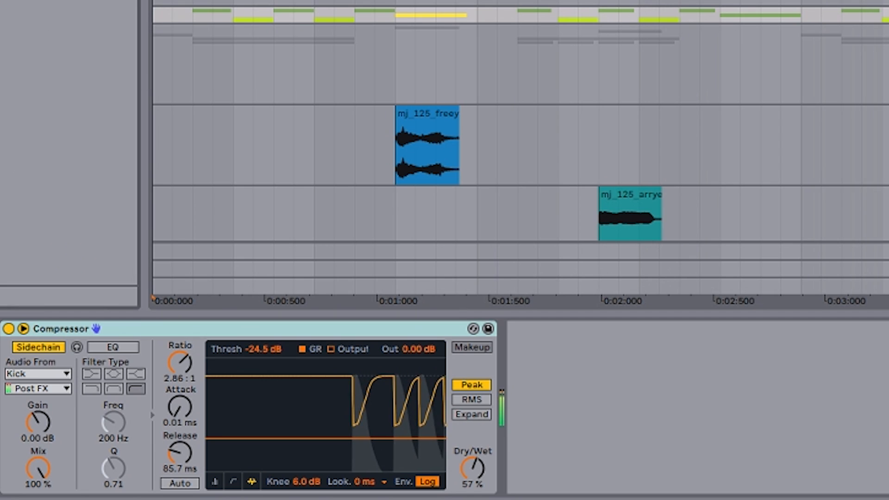
pyautogui.scroll(-5, 372, 101)
pyautogui.scroll(5, 372, 100)
pyautogui.moveTo(186, 446); pyautogui.dragTo(185, 495)
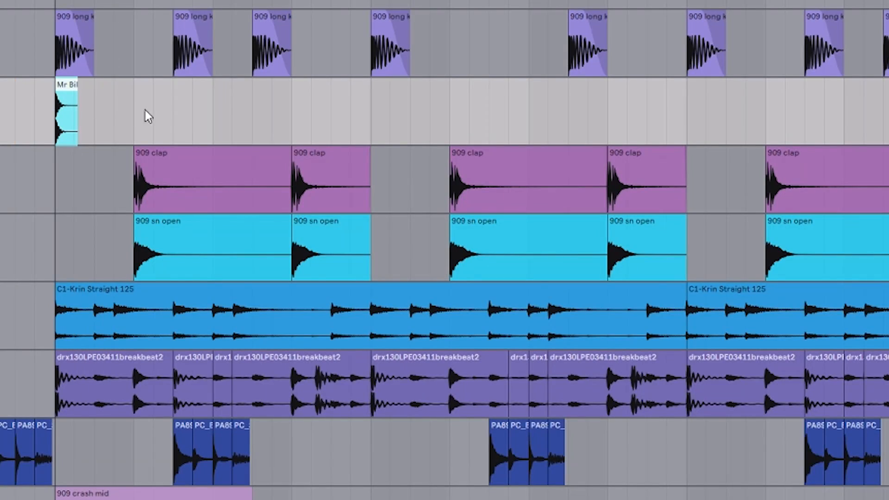
# Paste the Mr Bill sidechain clip on the Sidechainer track at the start of each kick hit, and duplicate the pattern.
pyautogui.click(185, 108)
pyautogui.click(371, 111)
pyautogui.hotkey('ctrl', 'v')
pyautogui.click(561, 111)
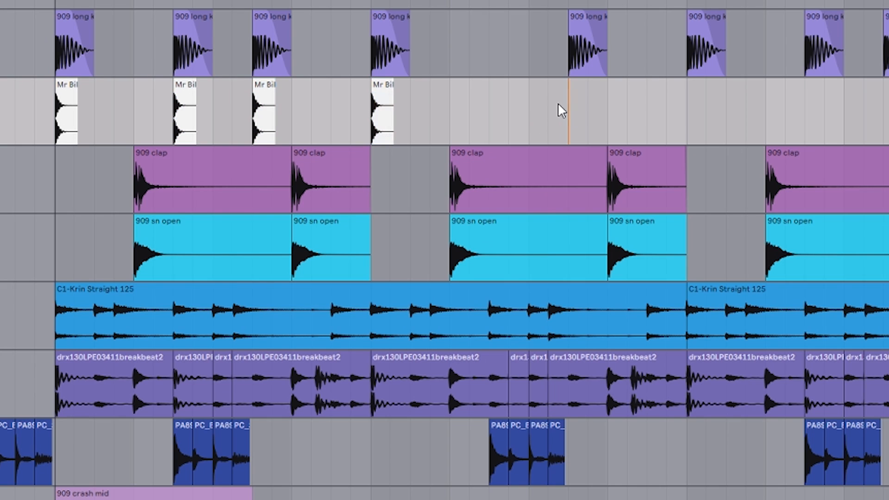
pyautogui.hotkey('ctrl', 'v')
pyautogui.click(690, 114)
pyautogui.hotkey('ctrl', 'v')
pyautogui.click(807, 116)
pyautogui.hotkey('ctrl', 'v')
pyautogui.moveTo(885, 111)
pyautogui.mouseDown()
pyautogui.moveTo(2, 111)
pyautogui.moveTo(887, 111)
pyautogui.mouseUp()
pyautogui.hotkey('ctrl', 'd')
pyautogui.hscroll(-5, 346, 139)
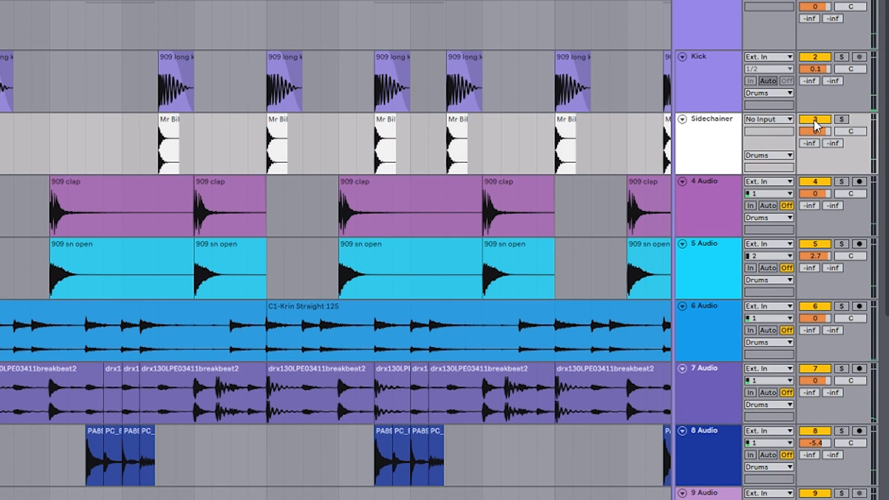
# Set the Compressor's sidechain source to the Sidechainer track and show its activity view.
pyautogui.click(51, 385)
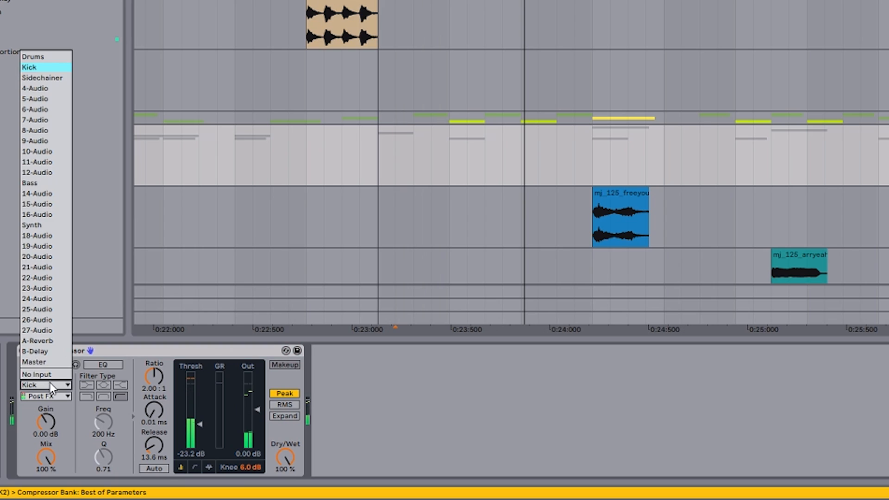
pyautogui.click(46, 79)
pyautogui.click(209, 466)
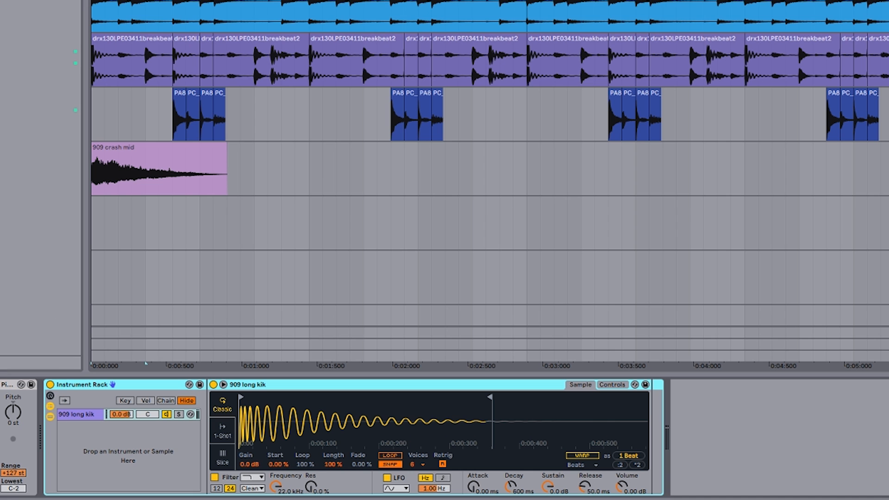
# Add the Mr Bill 1 sChain - Part 1 sample as a second chain beside 909 long kik in the Instrument Rack, and start playback.
pyautogui.click(1, 28)
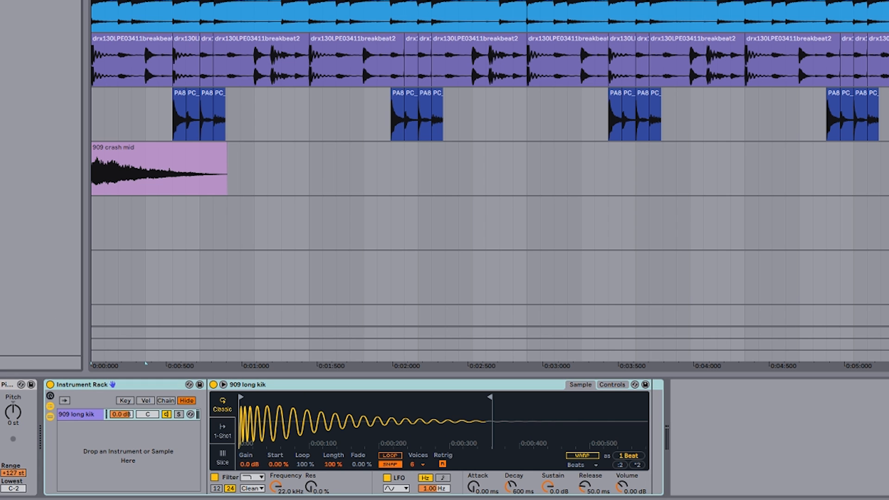
pyautogui.moveTo(65, 54); pyautogui.dragTo(149, 447)
pyautogui.click(212, 353)
pyautogui.press('space')
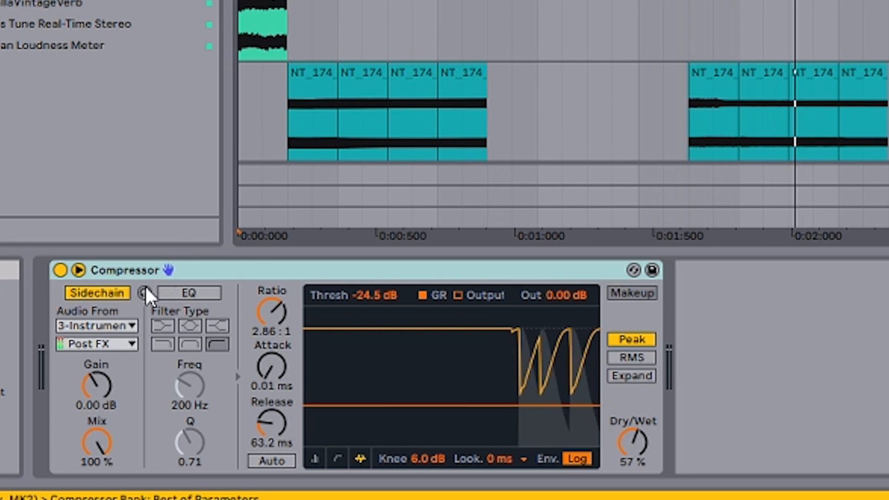
# Take the Compressor's sidechain signal from the Mr Bill 1 sChain - Part 1 chain Pre FX, and lower the threshold to -45.9 dB.
pyautogui.click(97, 344)
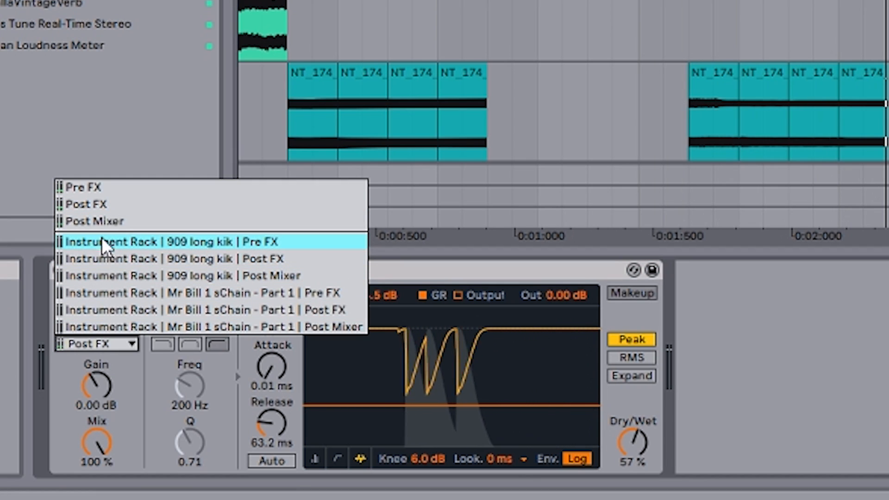
pyautogui.click(194, 292)
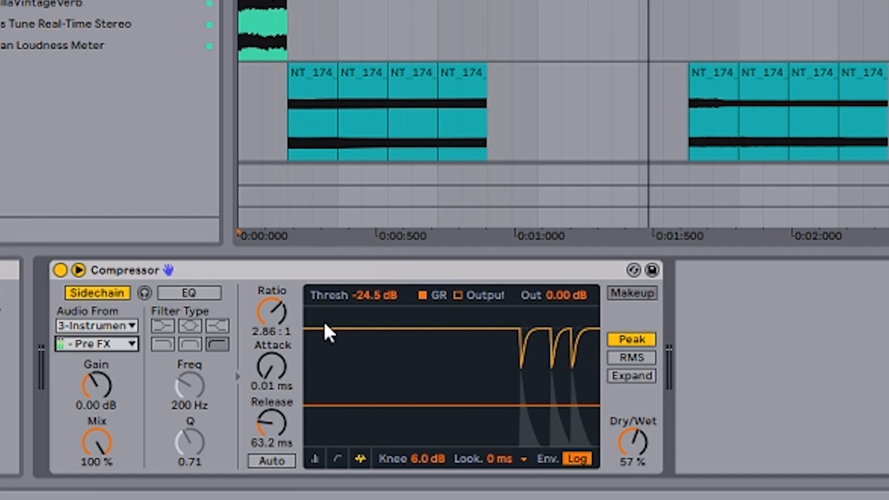
pyautogui.moveTo(374, 295); pyautogui.dragTo(374, 343)
pyautogui.moveTo(258, 444)
pyautogui.mouseDown()
pyautogui.moveTo(258, 466)
pyautogui.moveTo(266, 398)
pyautogui.moveTo(266, 449)
pyautogui.mouseUp()
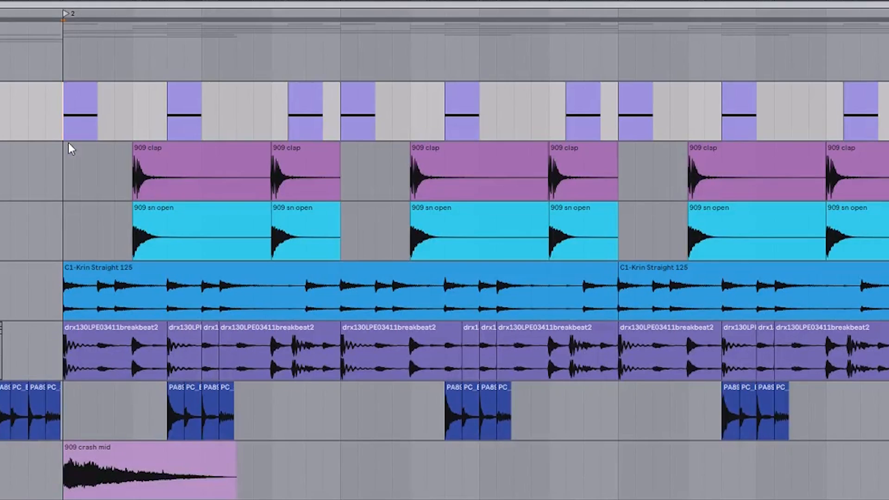
# Shift the MIDI kick clips from bar 2 onward one after another to new grid positions to change the kick rhythm.
pyautogui.click(97, 109)
pyautogui.click(203, 104)
pyautogui.moveTo(295, 95); pyautogui.dragTo(278, 99)
pyautogui.moveTo(355, 98); pyautogui.dragTo(371, 99)
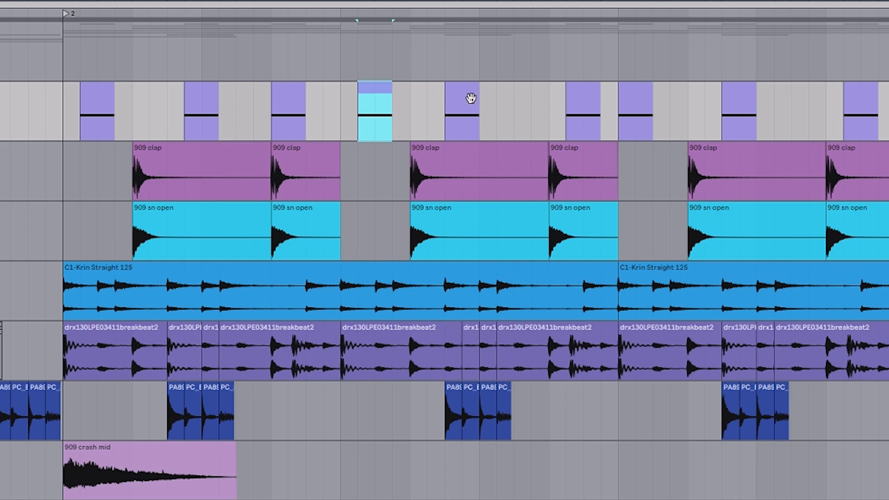
pyautogui.moveTo(475, 101); pyautogui.dragTo(458, 102)
pyautogui.moveTo(597, 102); pyautogui.dragTo(580, 103)
pyautogui.moveTo(448, 104); pyautogui.dragTo(466, 104)
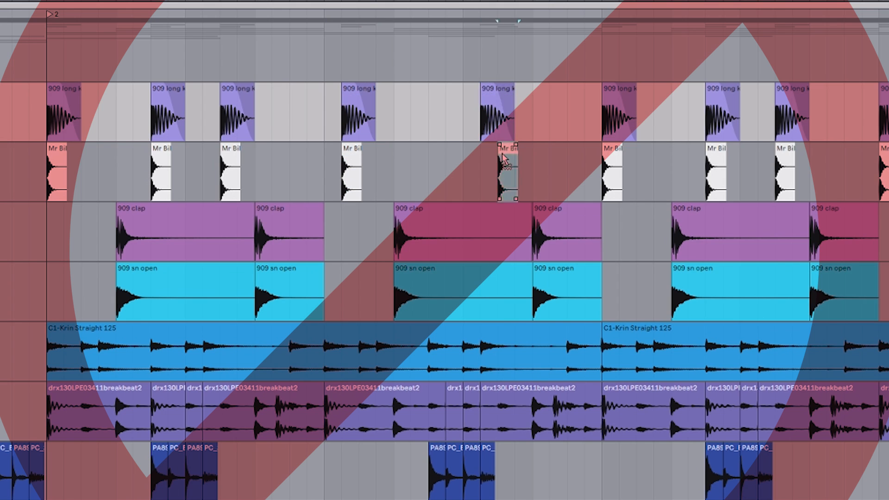
# Move the 909 long kik clips and the matching Mr Bill clips separately so both audio tracks follow the same new rhythm.
pyautogui.moveTo(502, 154); pyautogui.dragTo(485, 154)
pyautogui.moveTo(607, 151); pyautogui.dragTo(625, 150)
pyautogui.moveTo(613, 94); pyautogui.dragTo(630, 94)
pyautogui.moveTo(237, 94); pyautogui.dragTo(289, 94)
pyautogui.moveTo(238, 150); pyautogui.dragTo(290, 151)
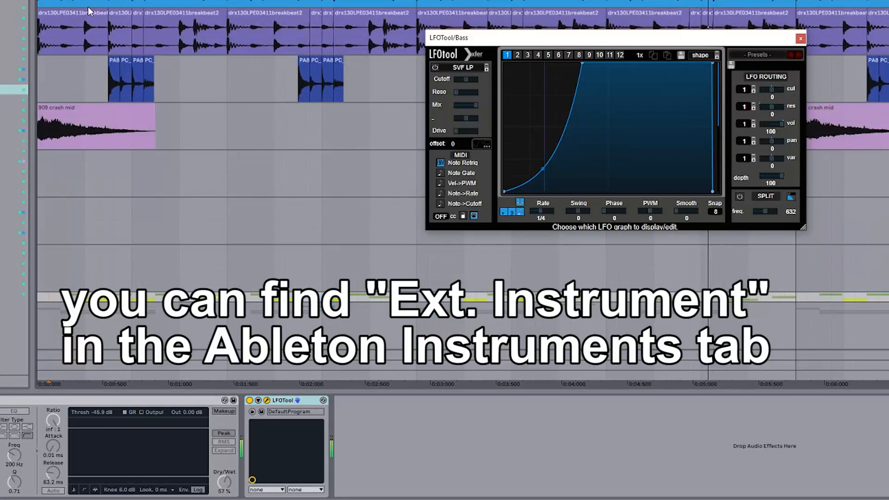
# Set the MIDI destination of the kick rack's Ext. Instrument chain to the Bass track.
pyautogui.scroll(3, 70, 13)
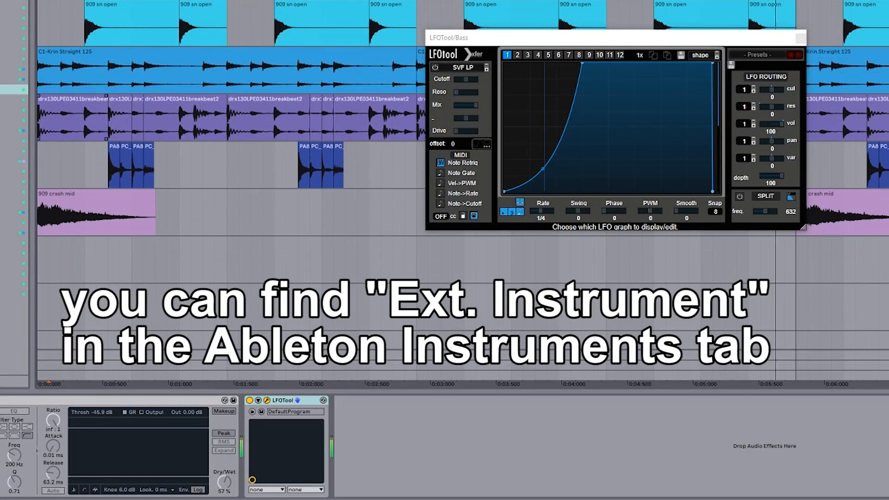
pyautogui.click(86, 3)
pyautogui.click(152, 417)
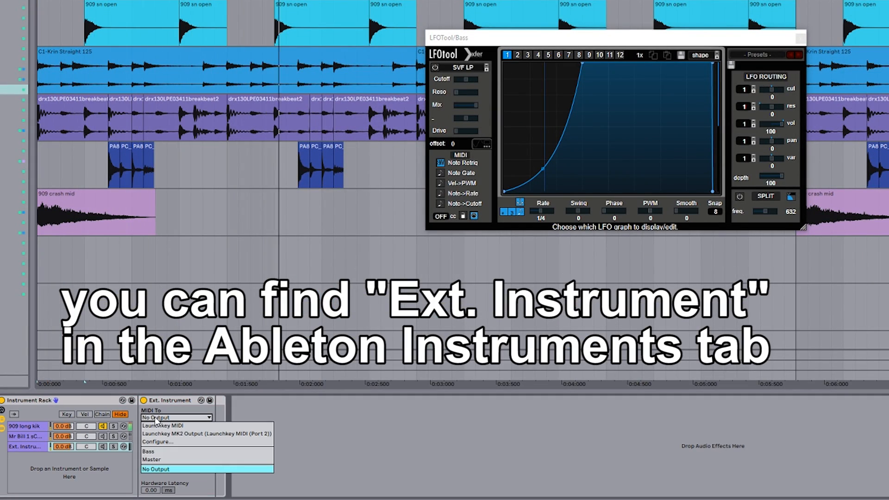
pyautogui.click(174, 455)
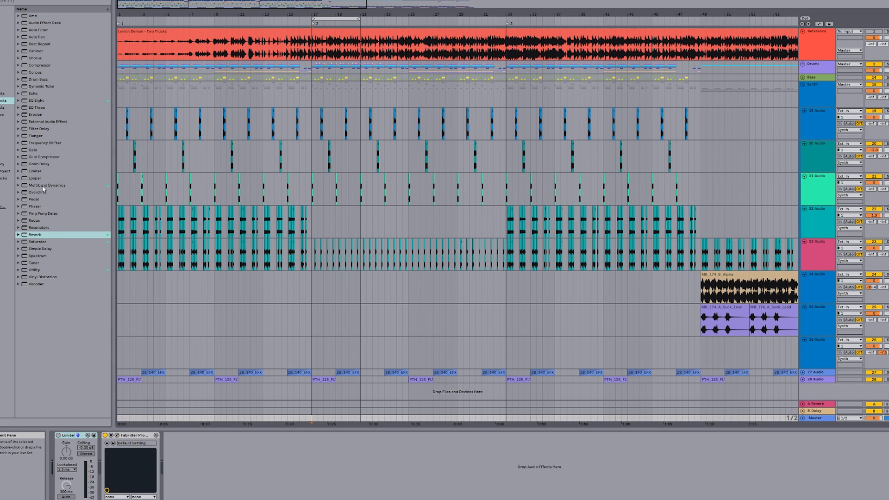
# Add Multiband Dynamics after the Limiter and FabFilter devices, and route the Reference track's output to Ext. Out.
pyautogui.moveTo(42, 186); pyautogui.dragTo(160, 447)
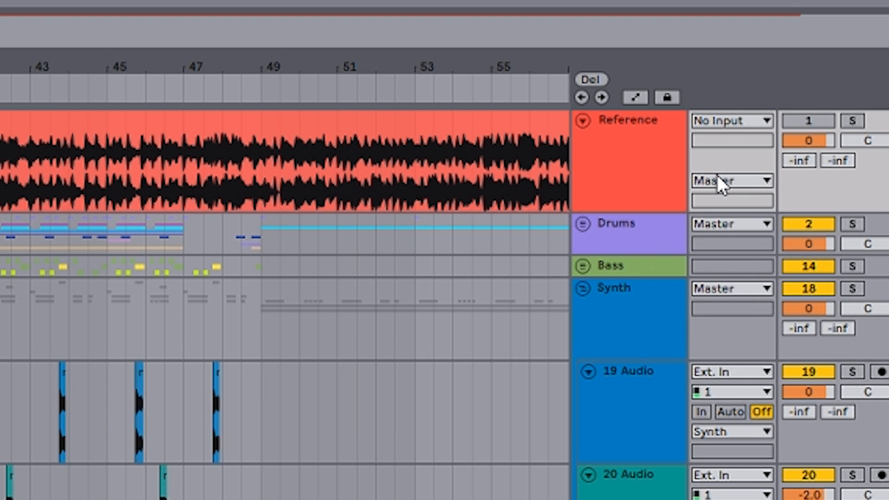
pyautogui.click(718, 178)
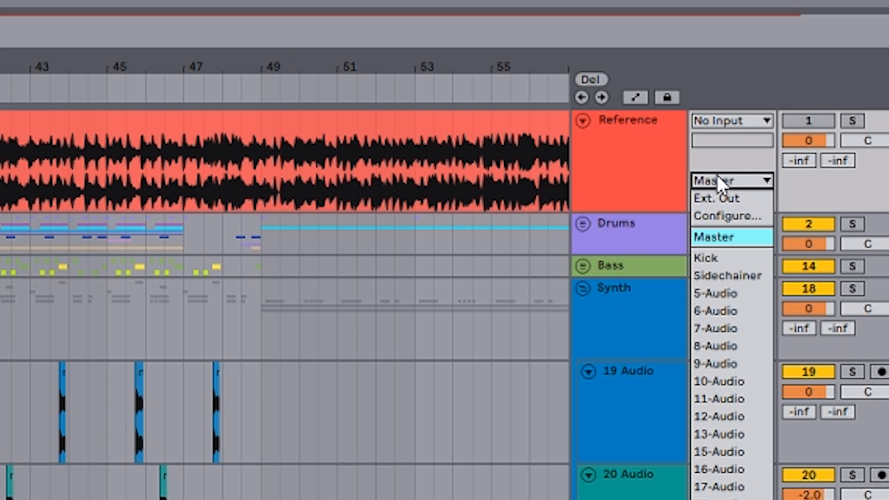
pyautogui.click(722, 200)
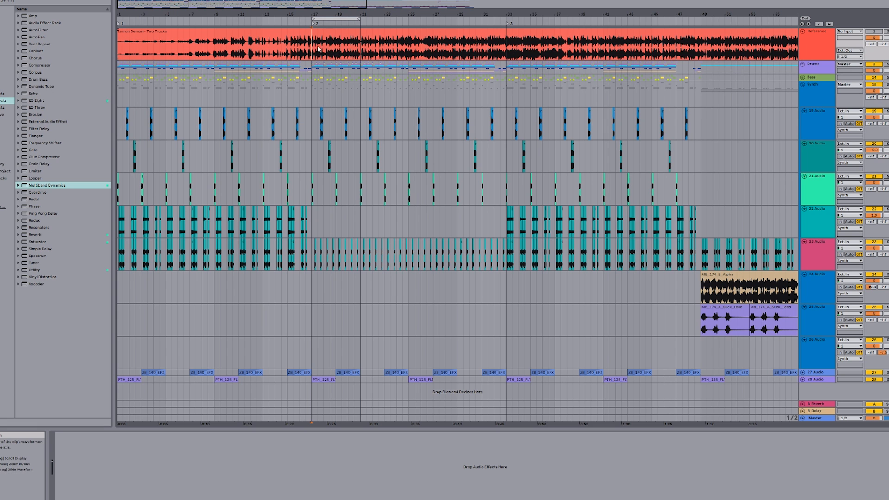
pyautogui.click(314, 46)
pyautogui.click(311, 50)
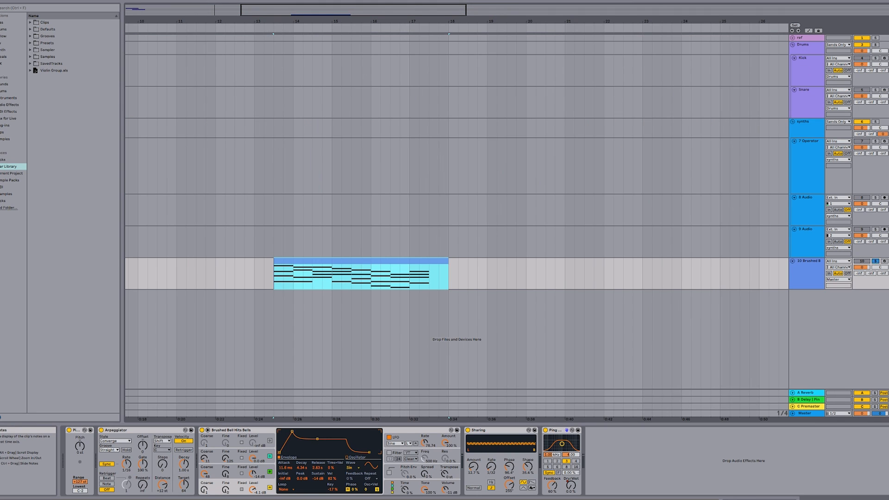
# Save the MIDI clip from the 10 Brushed Bell track into the User Library as ghf.
pyautogui.click(167, 238)
pyautogui.click(308, 277)
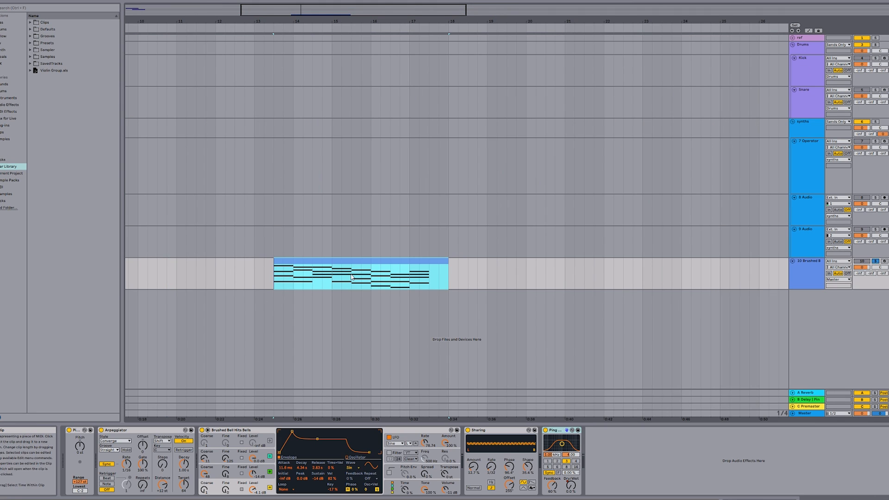
pyautogui.moveTo(314, 261); pyautogui.dragTo(110, 166)
pyautogui.moveTo(65, 140); pyautogui.dragTo(56, 134)
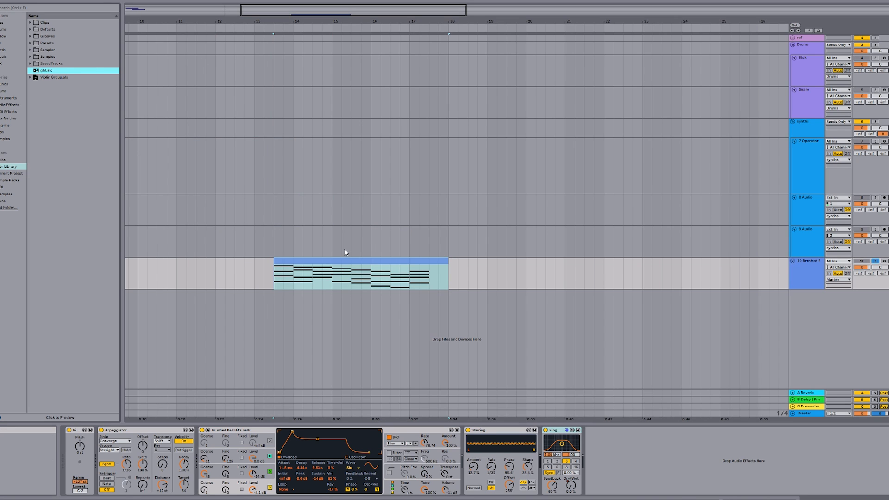
# Delete the 10 Brushed Bell track, recreate it by placing ghf.alc from the User Library at bar 16, and play it.
pyautogui.click(797, 270)
pyautogui.press('Delete')
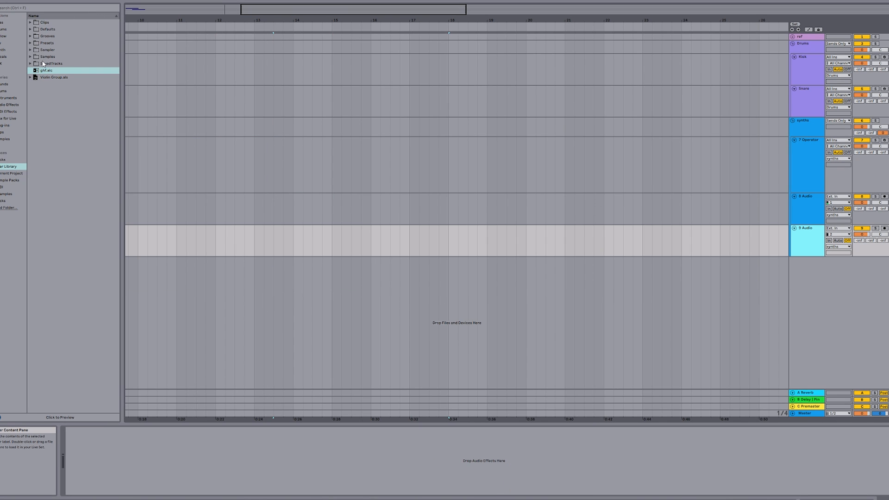
pyautogui.moveTo(47, 72)
pyautogui.mouseDown()
pyautogui.moveTo(491, 322)
pyautogui.moveTo(397, 241)
pyautogui.moveTo(370, 301)
pyautogui.mouseUp()
pyautogui.press('space')
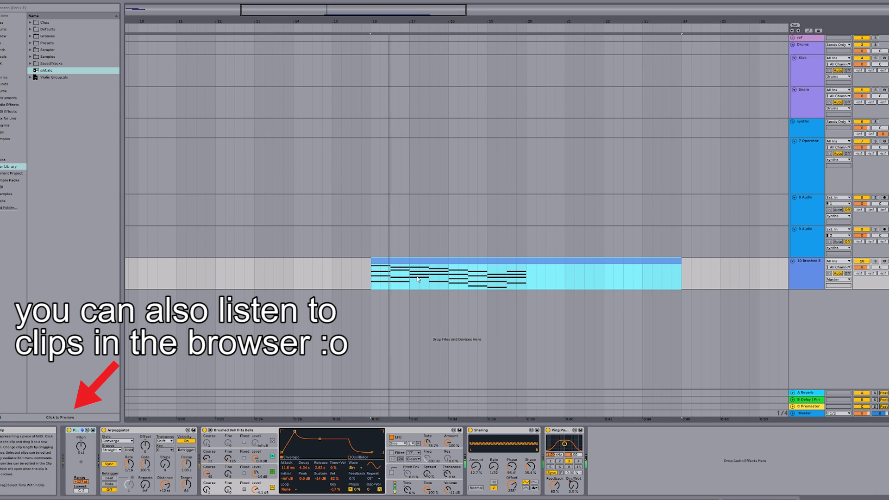
# Examine the restored clip's Ping Pong Delay Dry/Wet automation and listen to it from bar 18.
pyautogui.press('a')
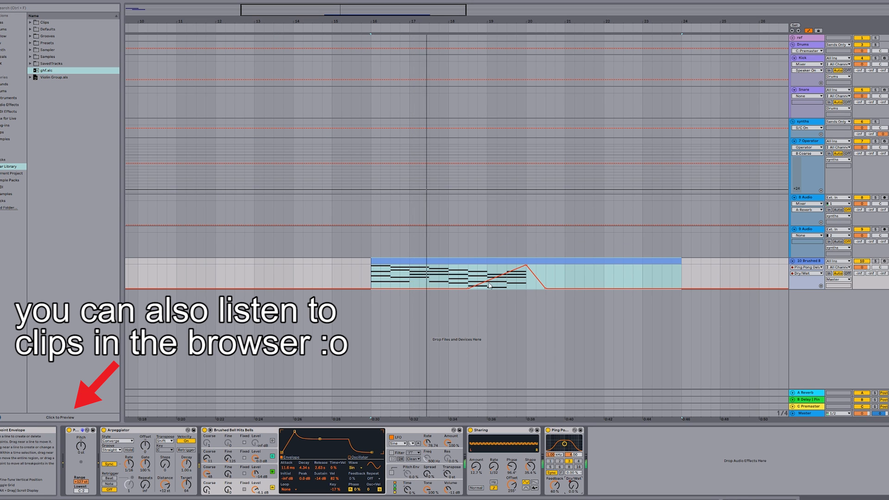
pyautogui.press('a')
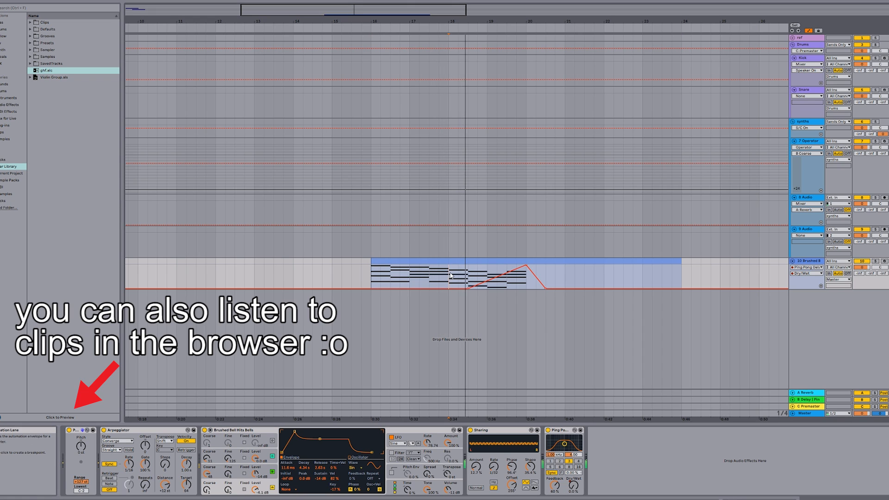
pyautogui.click(453, 277)
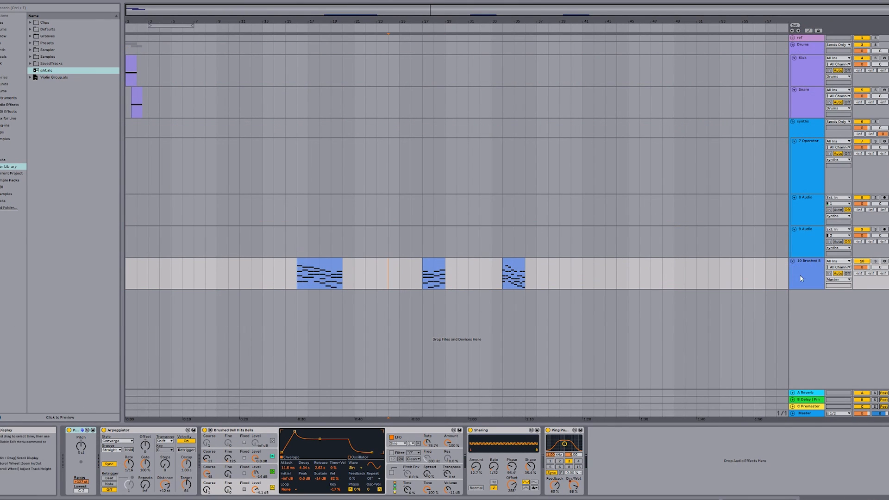
# Save the whole 10 Brushed Bell track with its clips into the User Library.
pyautogui.click(794, 278)
pyautogui.moveTo(794, 277)
pyautogui.mouseDown()
pyautogui.moveTo(49, 138)
pyautogui.moveTo(60, 137)
pyautogui.mouseUp()
pyautogui.press('Return')
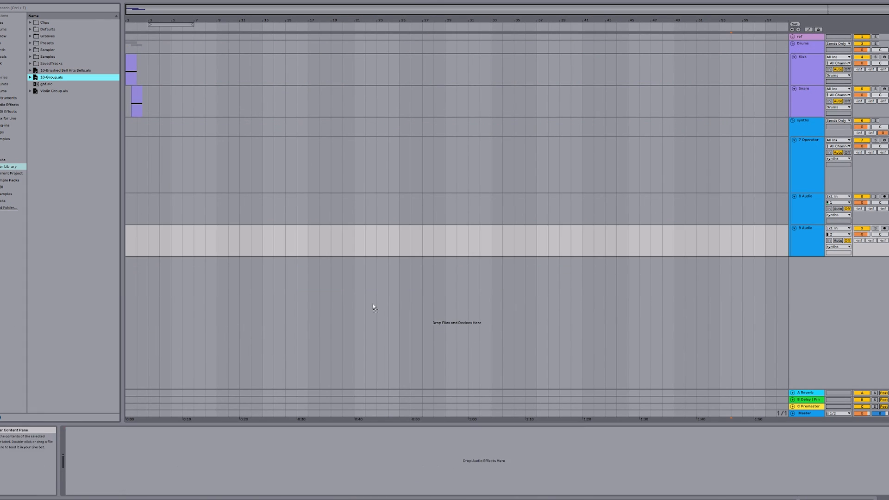
# Insert the saved 10-Group.als from the User Library below the existing tracks and show its Ping Pong Delay Dry/Wet automation.
pyautogui.moveTo(373, 306); pyautogui.dragTo(369, 308)
pyautogui.click(327, 332)
pyautogui.press('a')
pyautogui.click(313, 306)
pyautogui.click(574, 485)
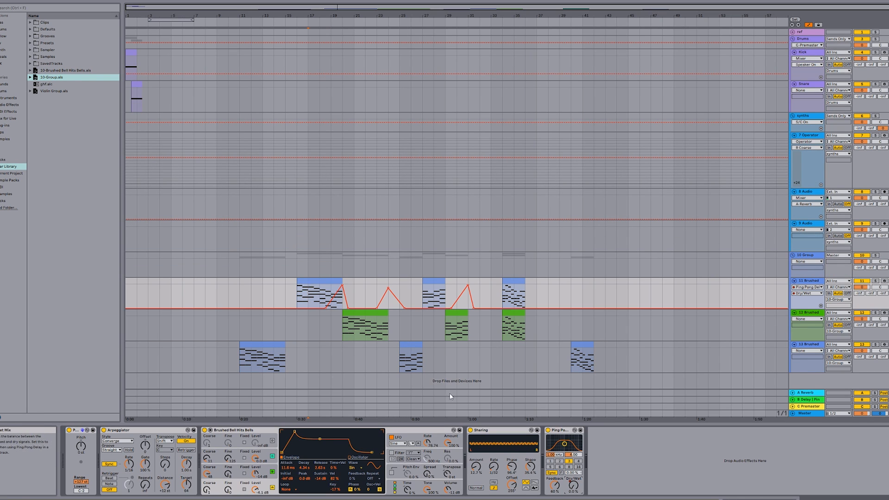
pyautogui.click(344, 328)
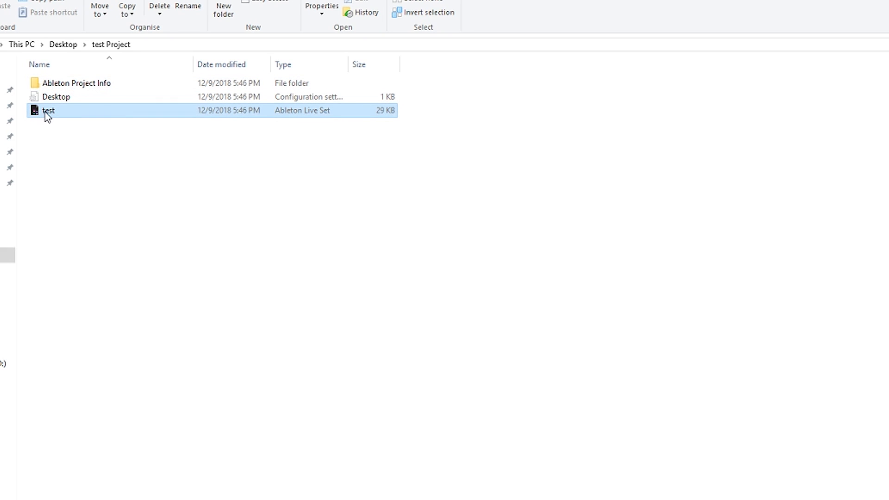
pyautogui.moveTo(45, 112); pyautogui.dragTo(171, 178)
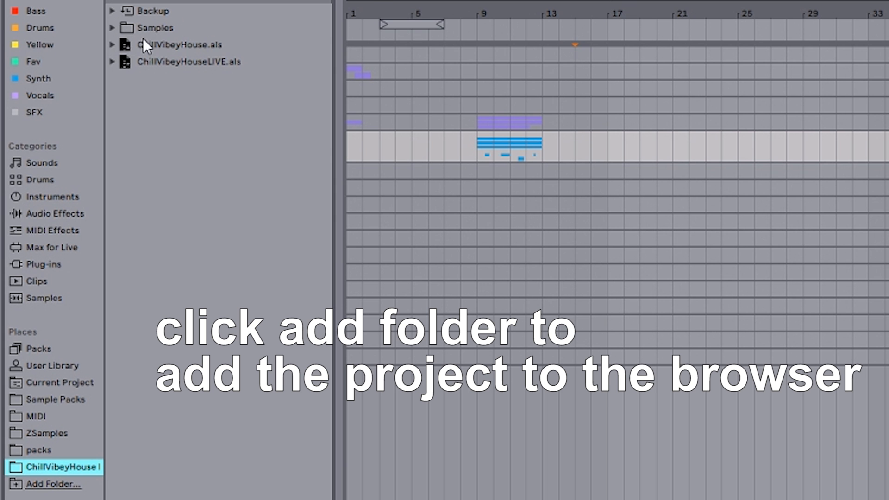
# Expand ChillVibeyHouse.als in the browser and select its 9-Glowing Filaments track.
pyautogui.click(156, 44)
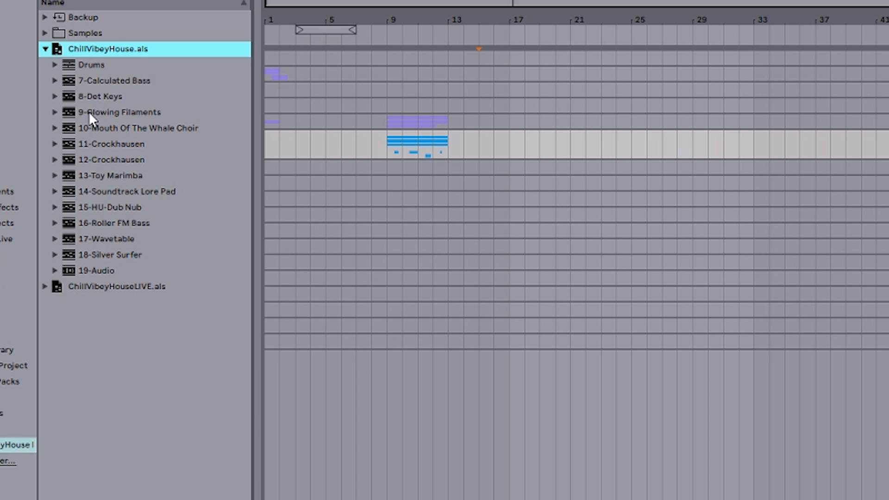
pyautogui.click(90, 115)
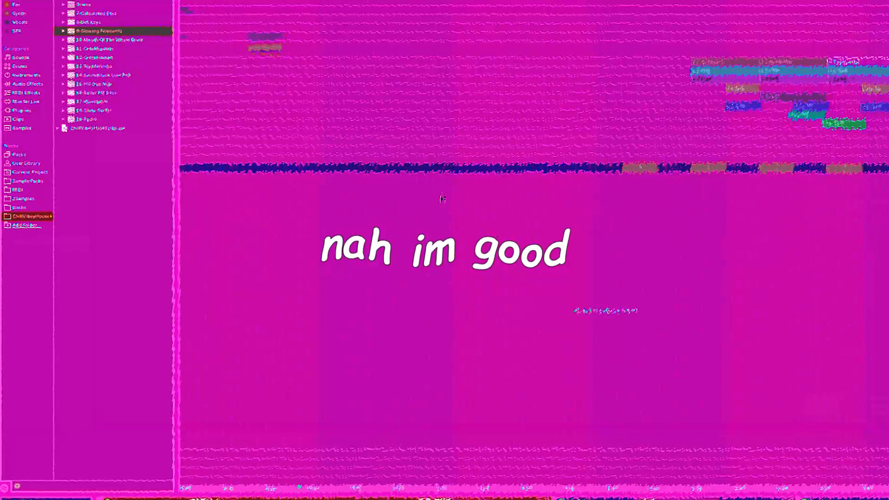
# Play the arrangement from the first clips on the imported track to hear it in the current set.
pyautogui.click(629, 169)
pyautogui.press('u')
pyautogui.press('space')
pyautogui.scroll(3, 634, 206)
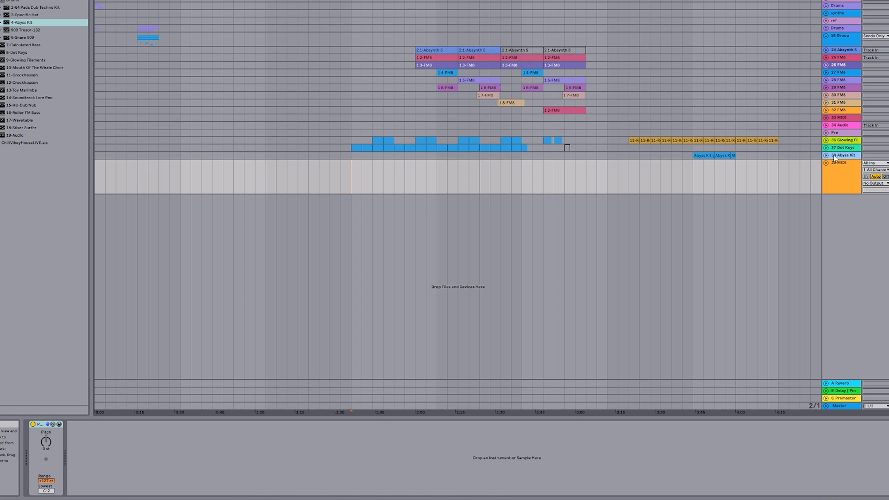
# Delete the 38 Abyss Kit track and insert another MIDI track below the remaining empty MIDI track.
pyautogui.click(833, 157)
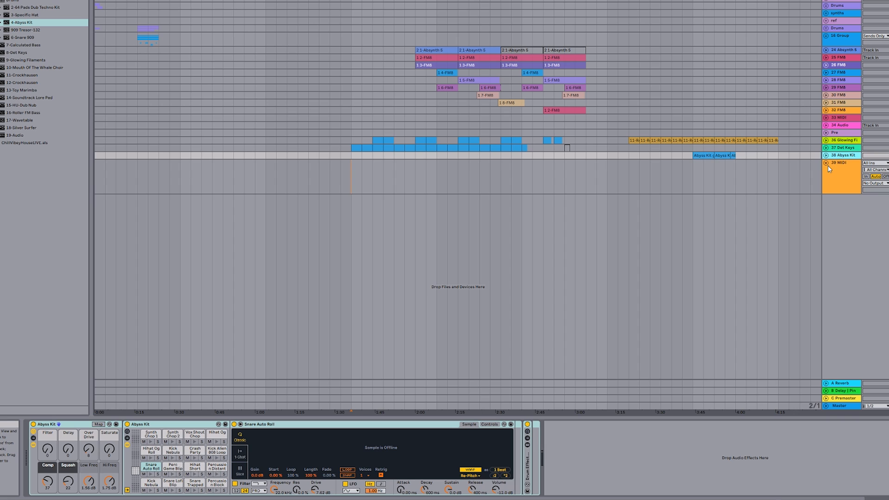
pyautogui.press('Delete')
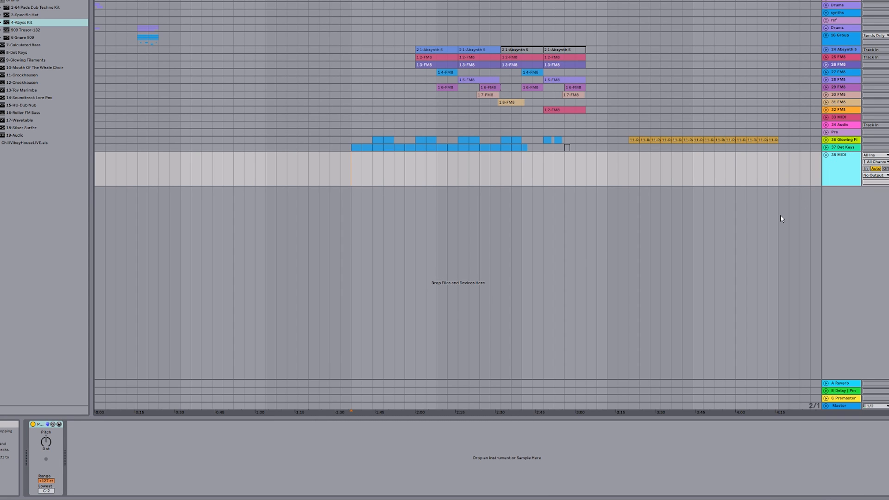
pyautogui.hotkey('ctrl', 'shift', 't')
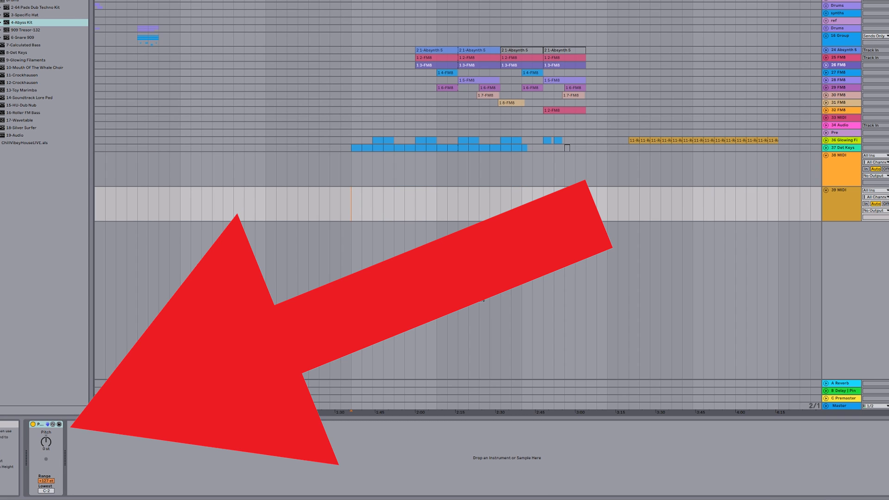
# Nudge the Pitch device's Pitch value up two coarse steps and down four on the newly inserted MIDI track.
pyautogui.click(205, 217)
pyautogui.click(50, 441)
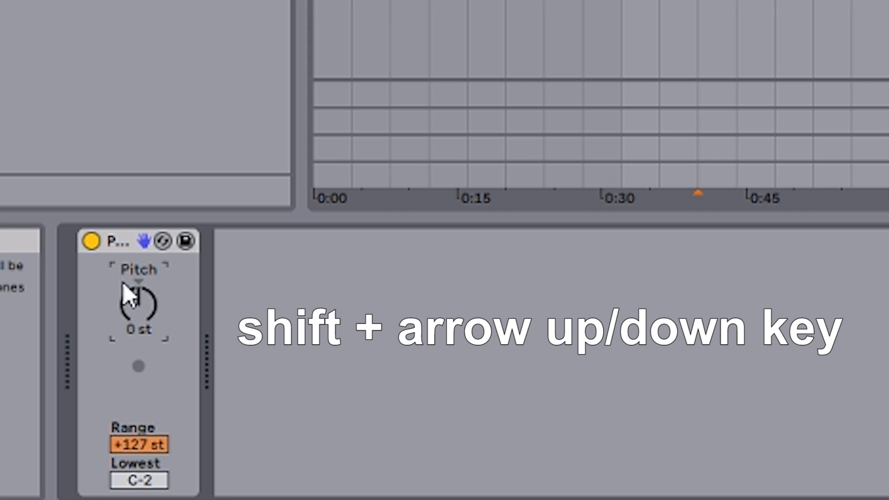
pyautogui.hotkey('shift', 'Up')
pyautogui.hotkey('shift', 'Up')
pyautogui.hotkey('shift', 'Down')
pyautogui.hotkey('shift', 'Down')
pyautogui.hotkey('shift', 'Down')
pyautogui.hotkey('shift', 'Down')
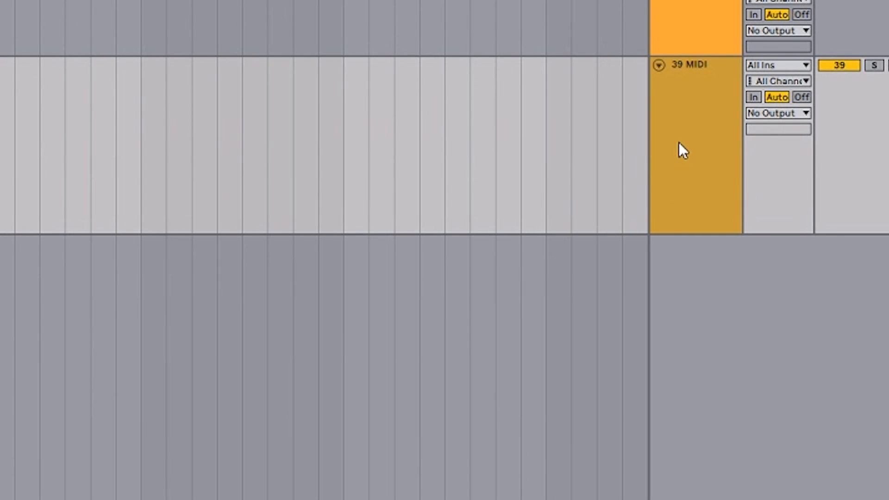
# Open the 39 MIDI track's options, and save 40 Audio with its OTT chain as the default audio track, overwriting the existing default.
pyautogui.rightClick(688, 134)
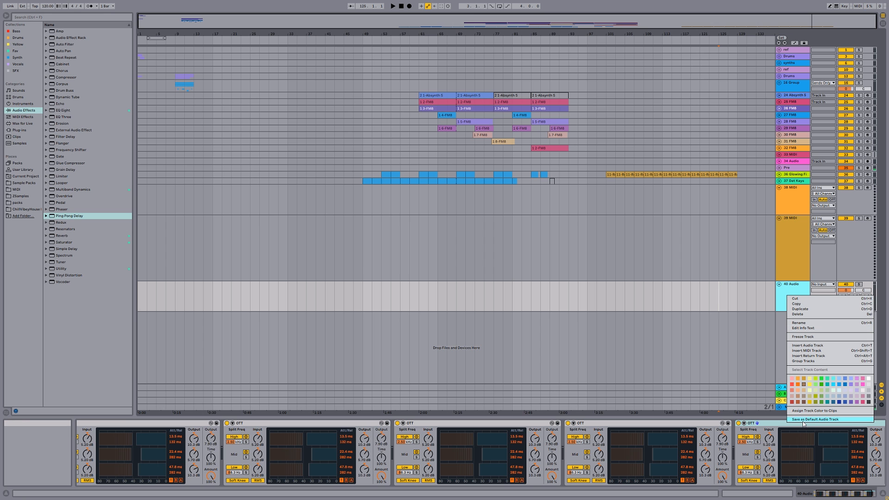
pyautogui.click(759, 470)
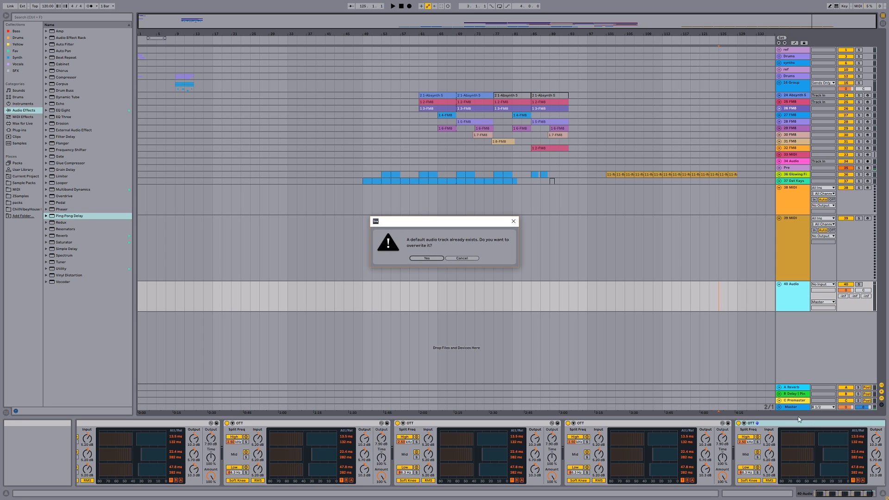
pyautogui.click(427, 258)
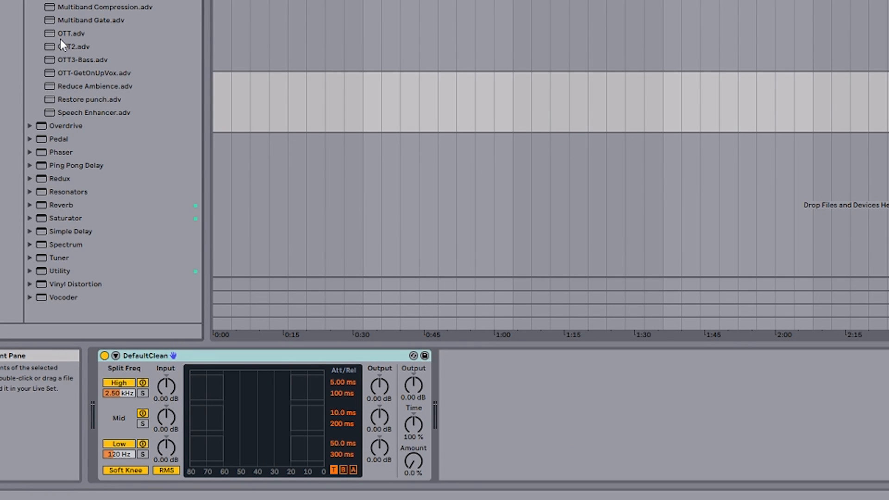
# Load the OTT.adv preset in place of the DefaultClean device, try its Amount control, and open the device's options.
pyautogui.moveTo(60, 37); pyautogui.dragTo(283, 371)
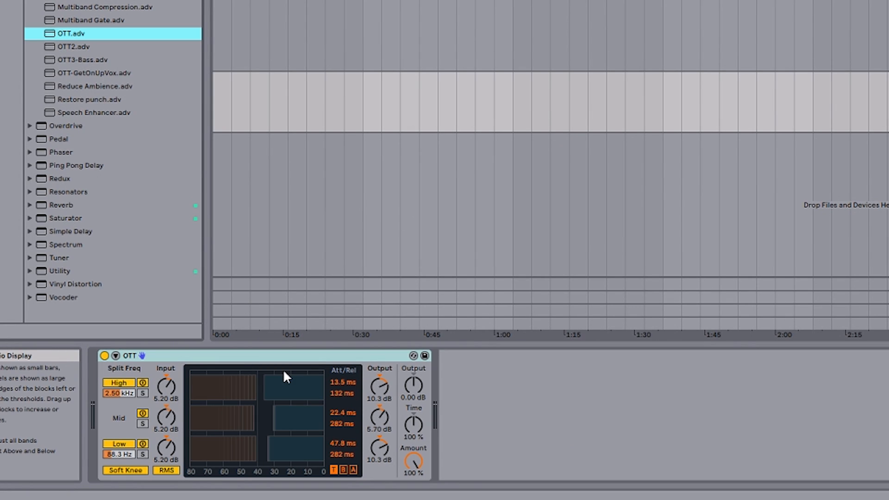
pyautogui.moveTo(406, 462); pyautogui.dragTo(405, 498)
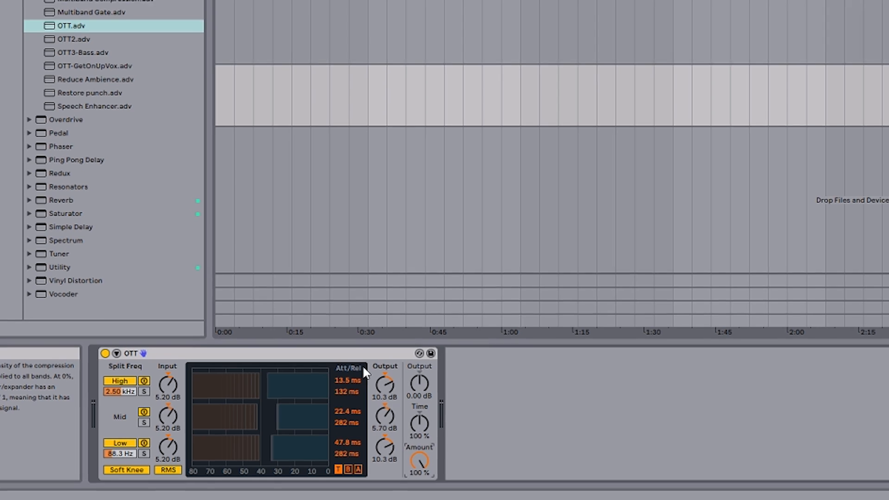
pyautogui.rightClick(341, 355)
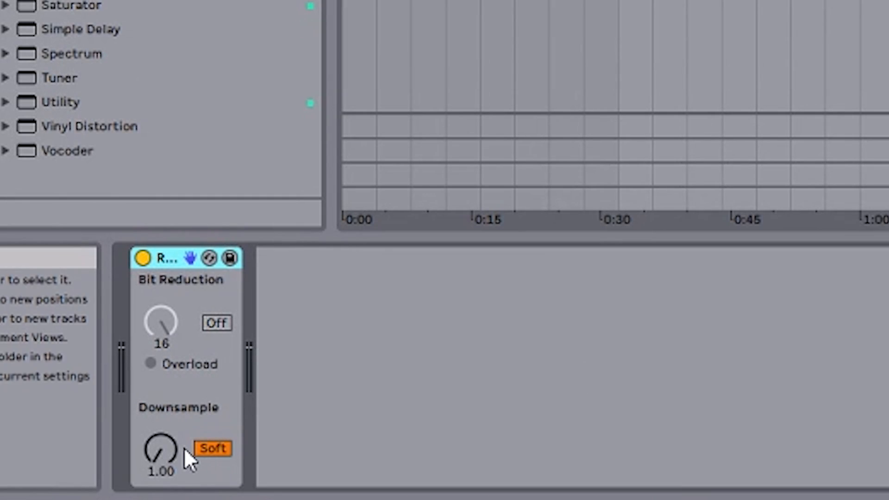
# Raise the Redux device's Downsample to 9.75.
pyautogui.moveTo(184, 452); pyautogui.dragTo(184, 431)
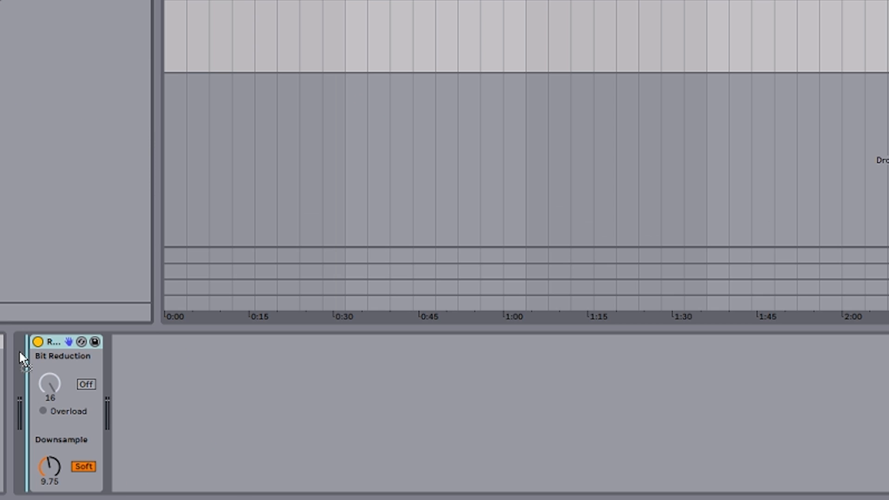
pyautogui.moveTo(52, 363); pyautogui.dragTo(69, 358)
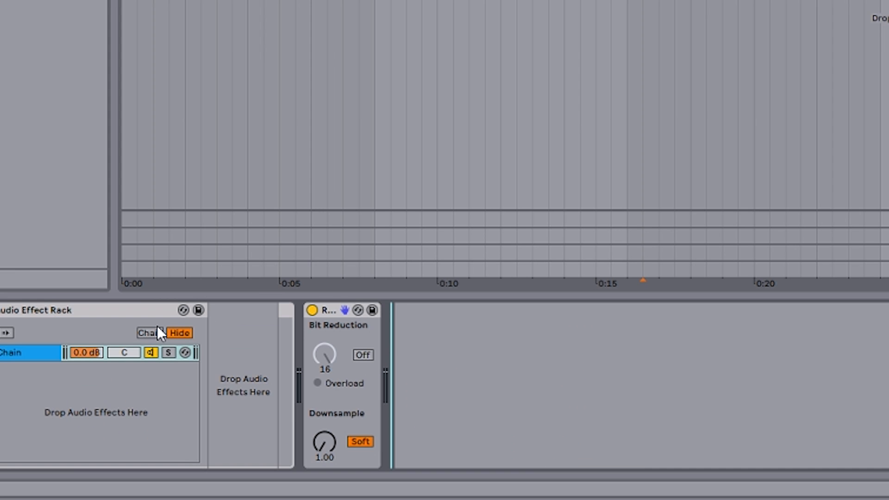
# Add a second chain to the Audio Effect Rack and extend both chain zones across the full 0 to 127 range.
pyautogui.rightClick(149, 391)
pyautogui.click(149, 391)
pyautogui.click(149, 333)
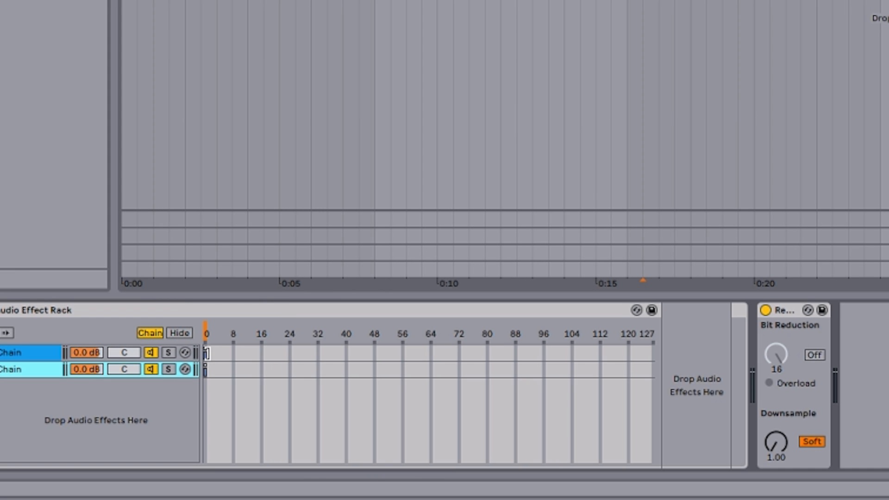
pyautogui.moveTo(207, 355); pyautogui.dragTo(418, 356)
pyautogui.moveTo(205, 371); pyautogui.dragTo(506, 373)
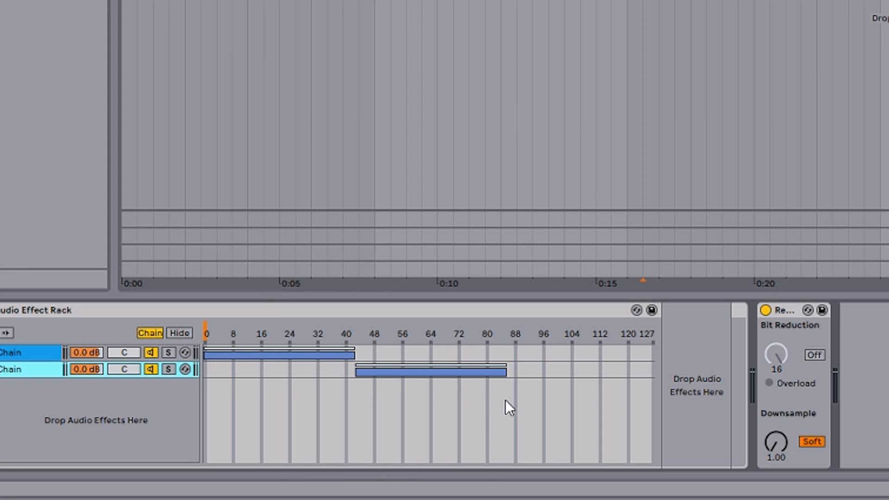
pyautogui.moveTo(506, 373); pyautogui.dragTo(655, 373)
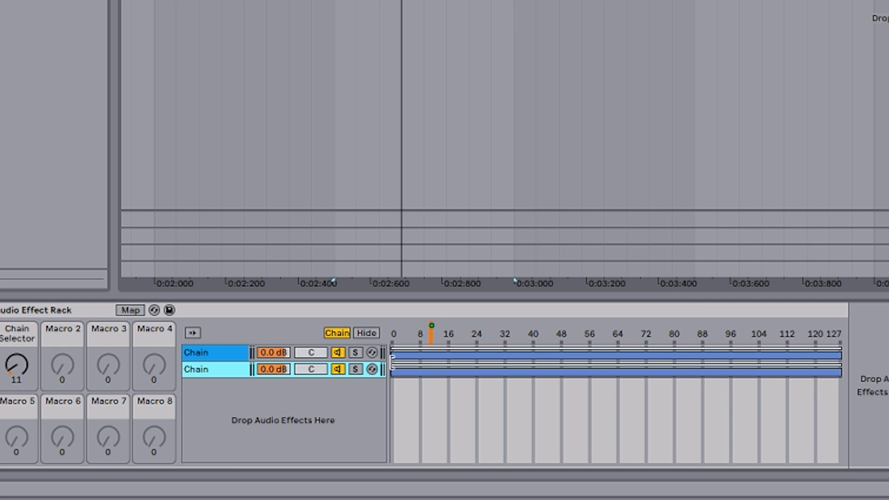
# Crossfade the two chain zones over their full range and turn the Chain Selector macro down to 0.
pyautogui.moveTo(393, 365)
pyautogui.mouseDown()
pyautogui.moveTo(841, 366)
pyautogui.moveTo(738, 348)
pyautogui.moveTo(393, 348)
pyautogui.mouseUp()
pyautogui.moveTo(18, 373); pyautogui.dragTo(18, 398)
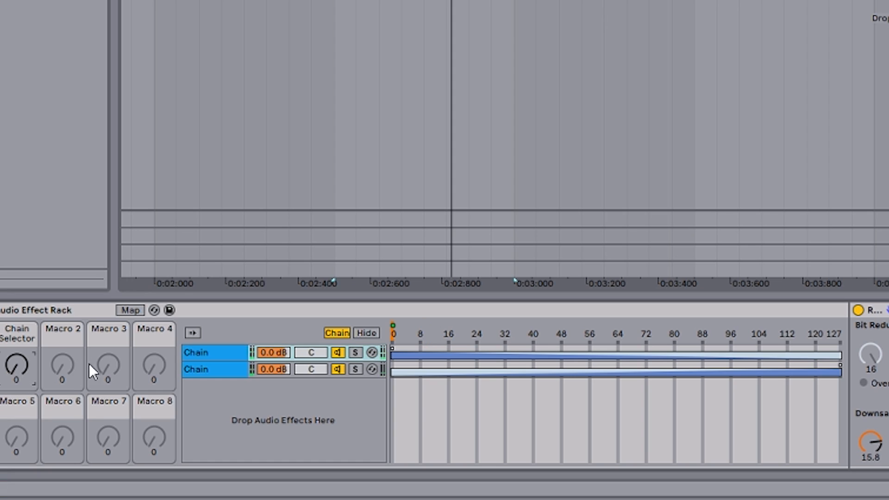
pyautogui.hotkey('ctrl', 'z')
pyautogui.hotkey('ctrl', 'z')
pyautogui.moveTo(392, 349); pyautogui.dragTo(392, 370)
pyautogui.moveTo(18, 369)
pyautogui.mouseDown()
pyautogui.moveTo(18, 394)
pyautogui.moveTo(21, 329)
pyautogui.moveTo(21, 399)
pyautogui.mouseUp()
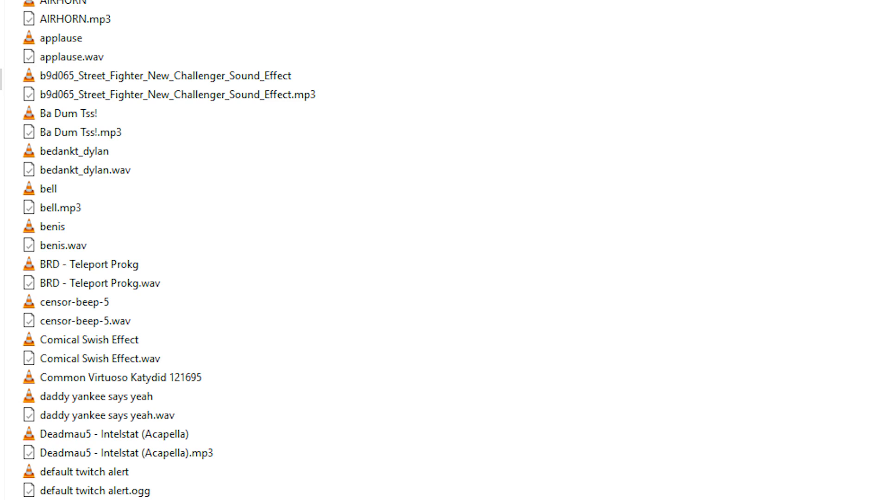
pyautogui.scroll(-3, 186, 250)
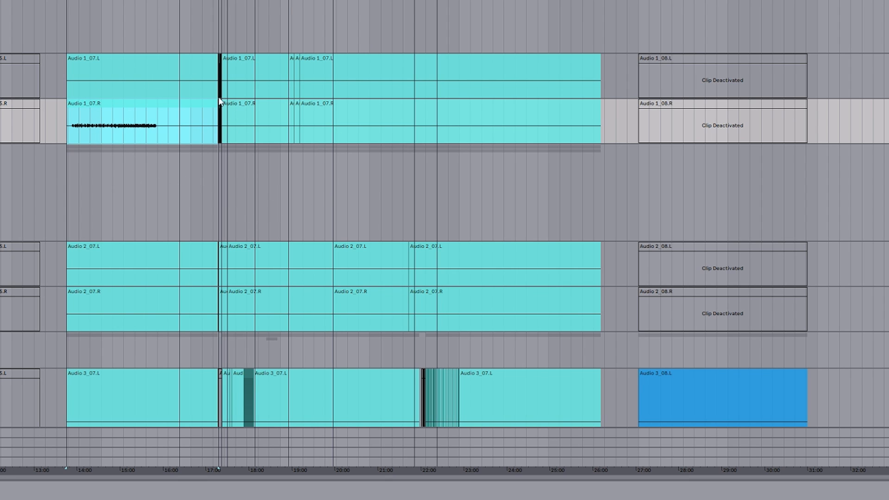
pyautogui.moveTo(329, 200); pyautogui.dragTo(304, 187)
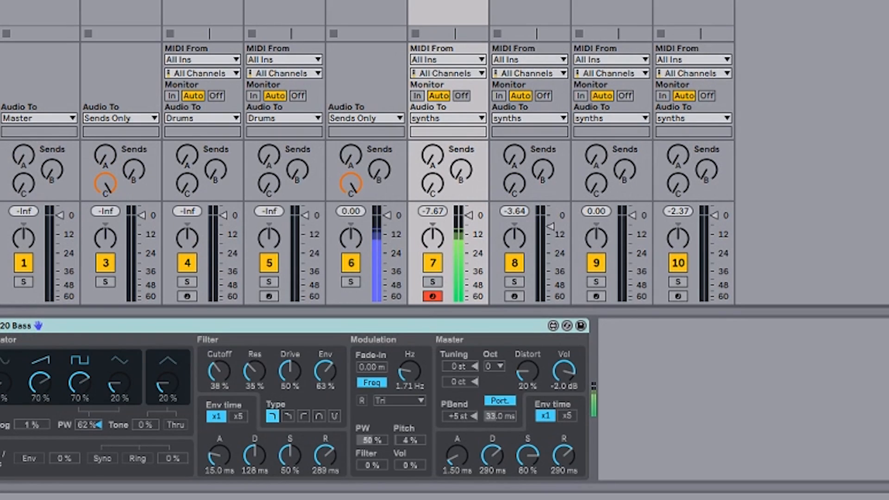
# Move the selection and its recording arm from track 7 through tracks 8 and 9 to track 10.
pyautogui.press('Right')
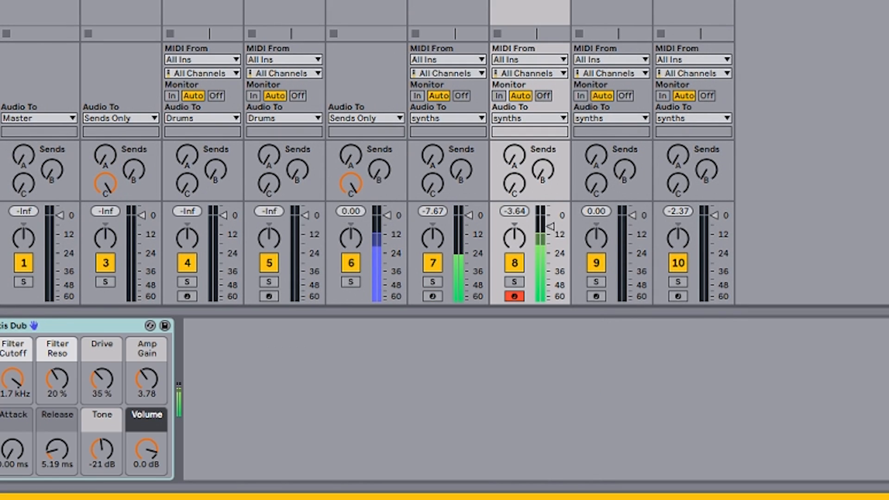
pyautogui.press('Right')
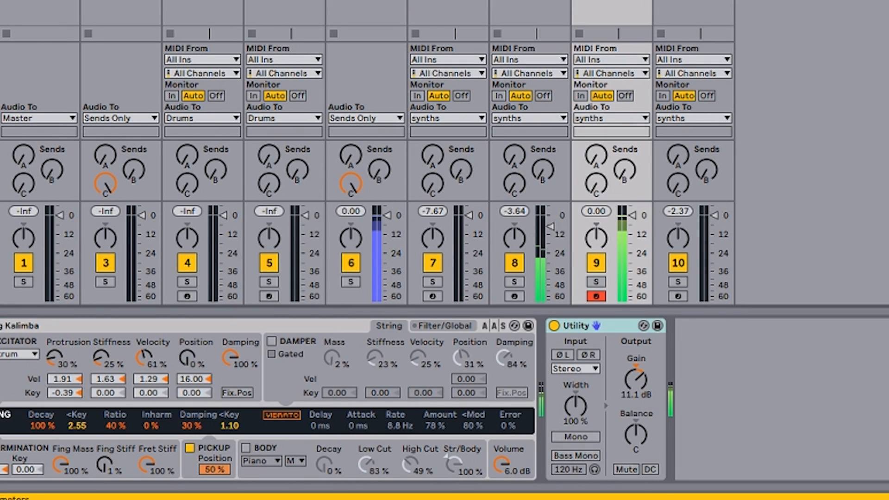
pyautogui.press('Right')
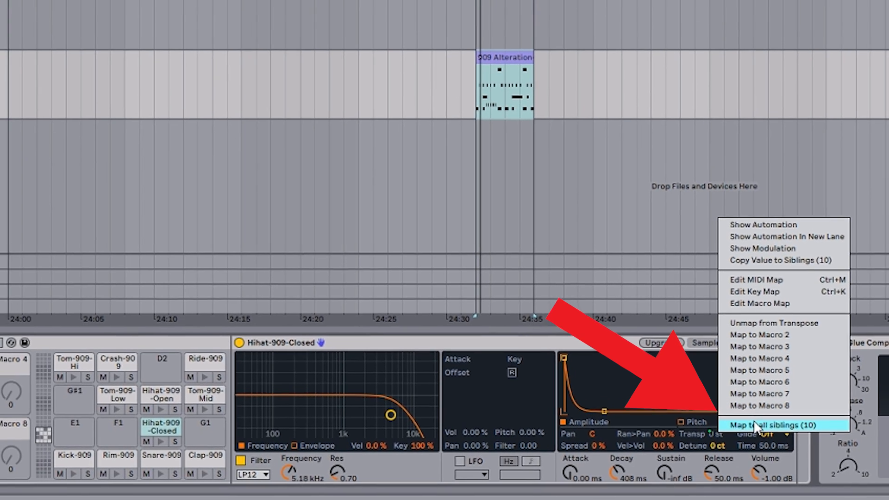
# Map the Hihat-909-Closed Transpose control to all sibling pads and turn the rack's macro.
pyautogui.click(765, 423)
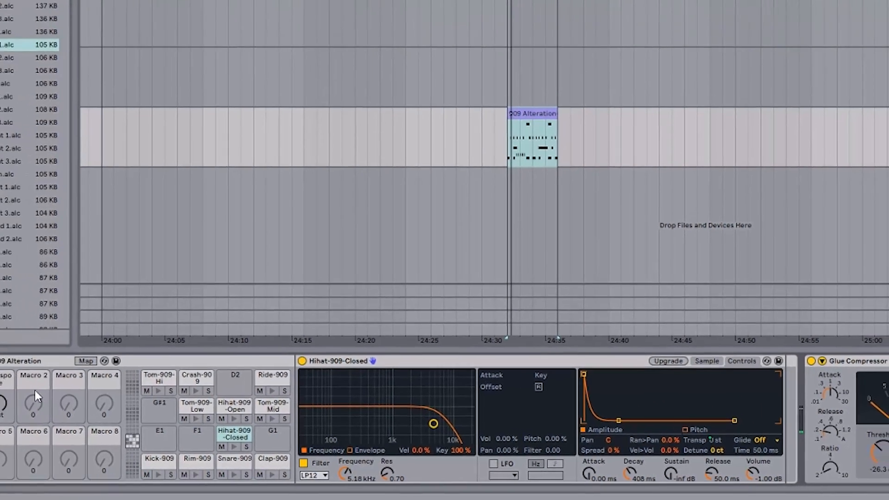
pyautogui.moveTo(68, 410); pyautogui.dragTo(68, 398)
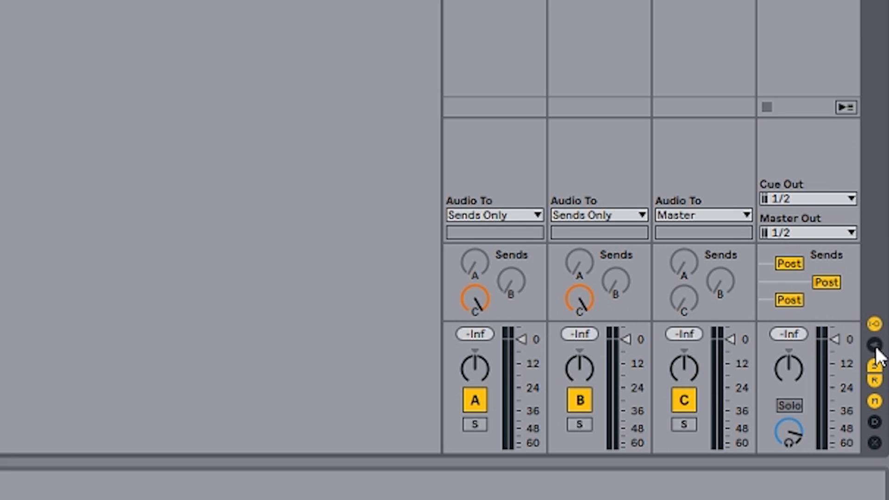
# Show the device slots in the mixer and toggle the first Compressor on track 6.
pyautogui.click(875, 347)
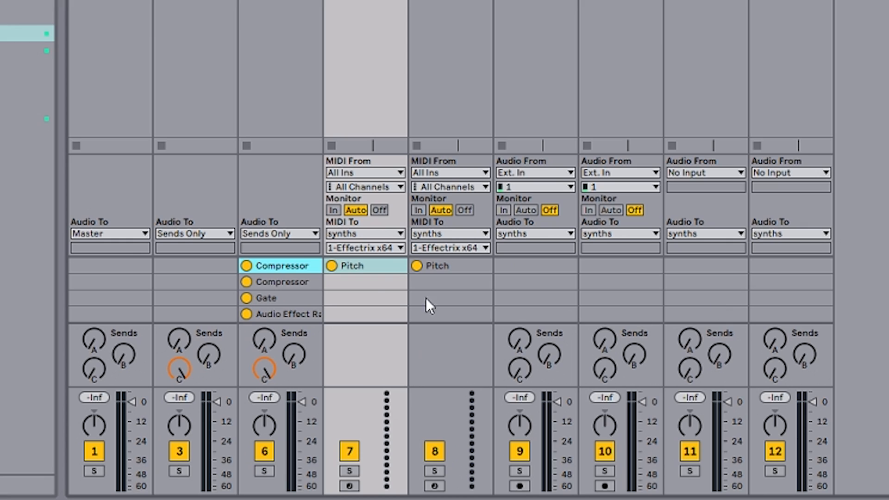
pyautogui.click(247, 266)
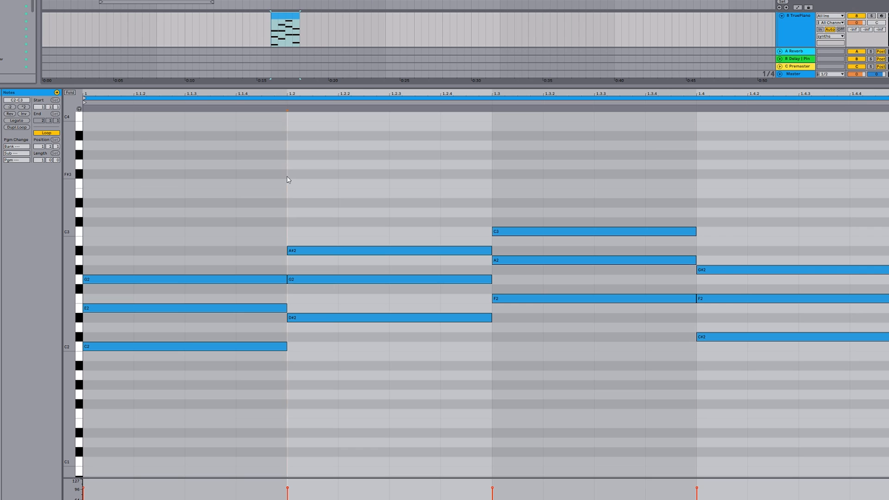
# Step through the chord and melody notes of the piano clips in the note editor.
pyautogui.click(494, 184)
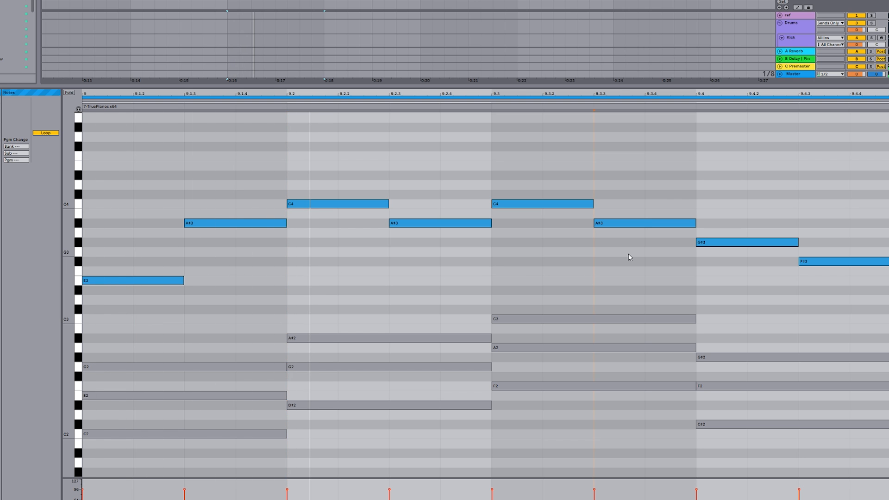
pyautogui.click(777, 290)
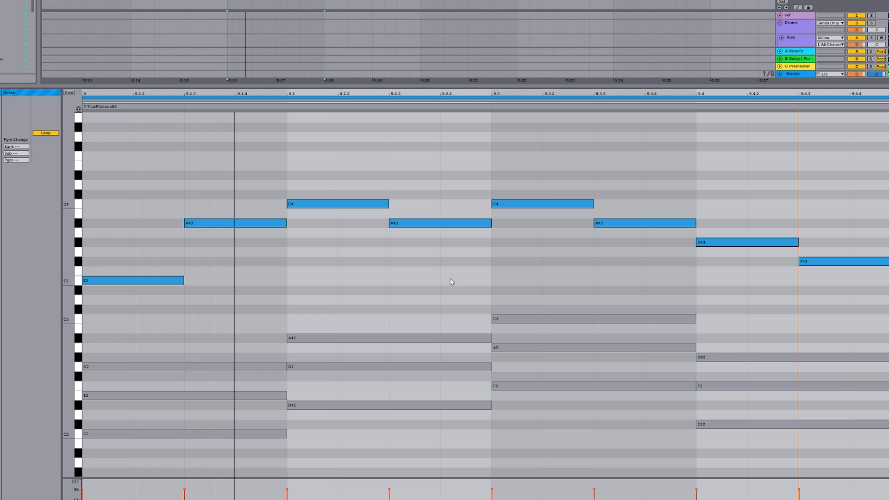
pyautogui.click(571, 260)
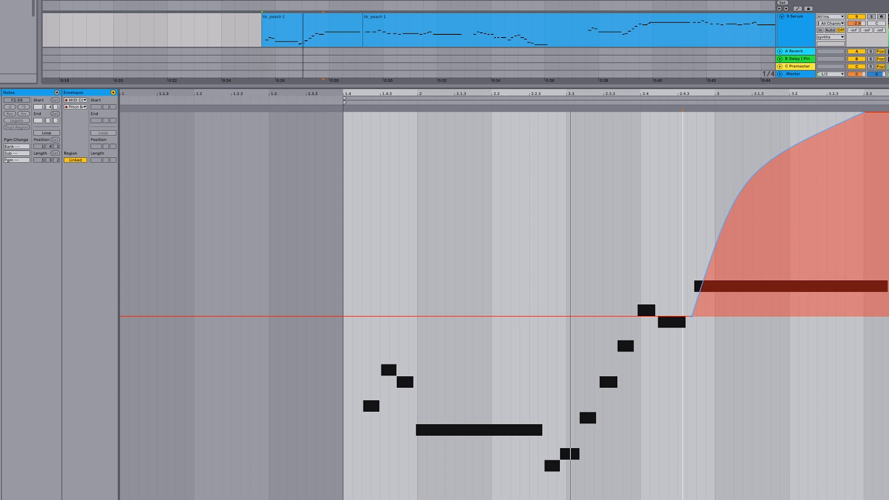
# Draw a rising pitch bend over the last long note in the first 9 Serum clip's envelope and play it back.
pyautogui.hotkey('shift', 'Tab')
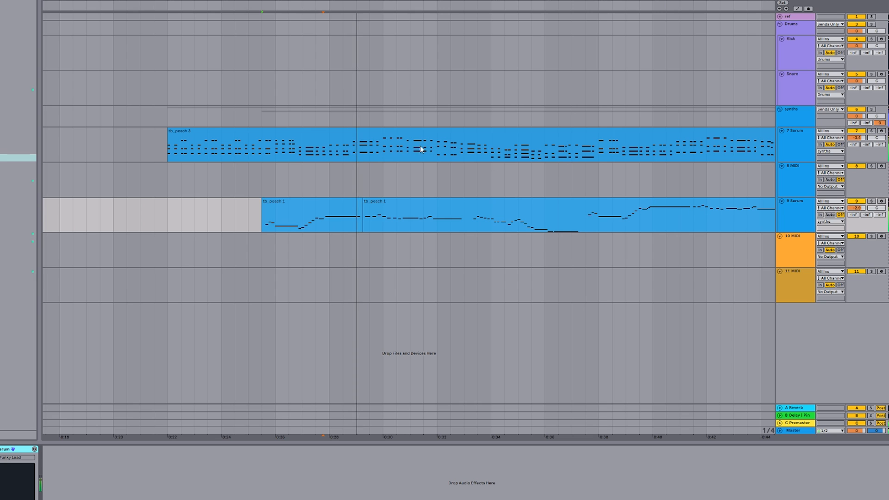
pyautogui.click(392, 224)
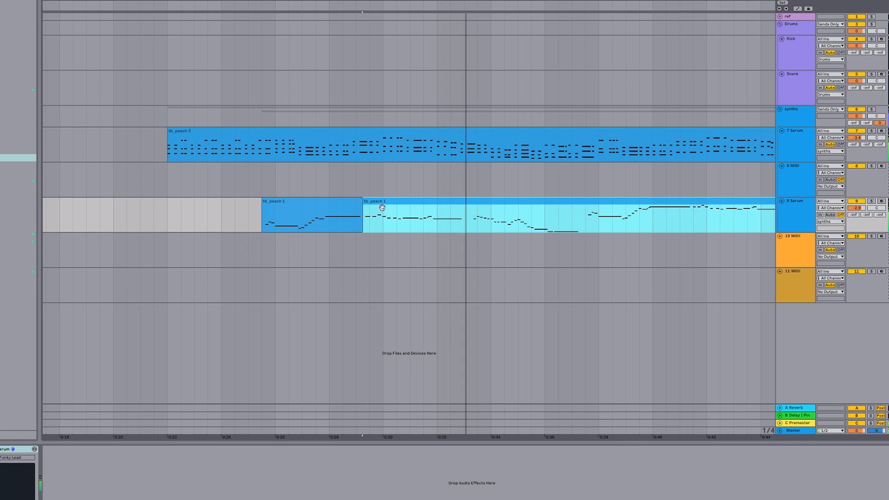
pyautogui.click(324, 218)
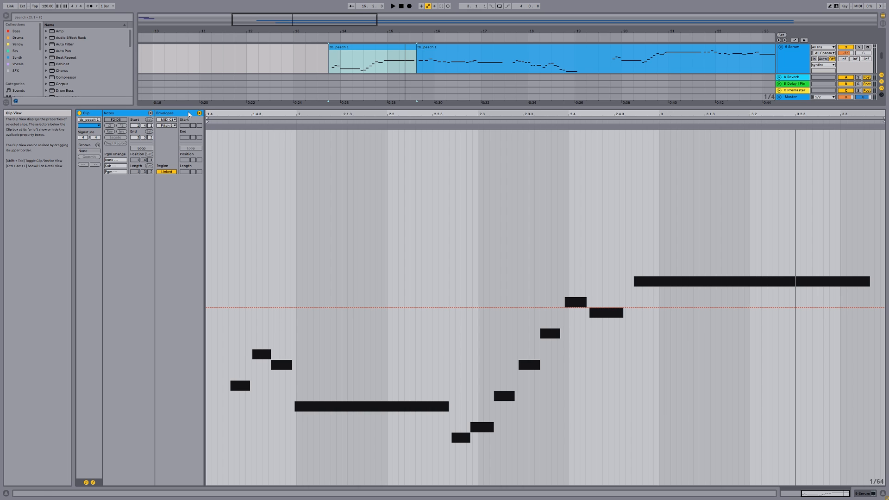
pyautogui.click(547, 302)
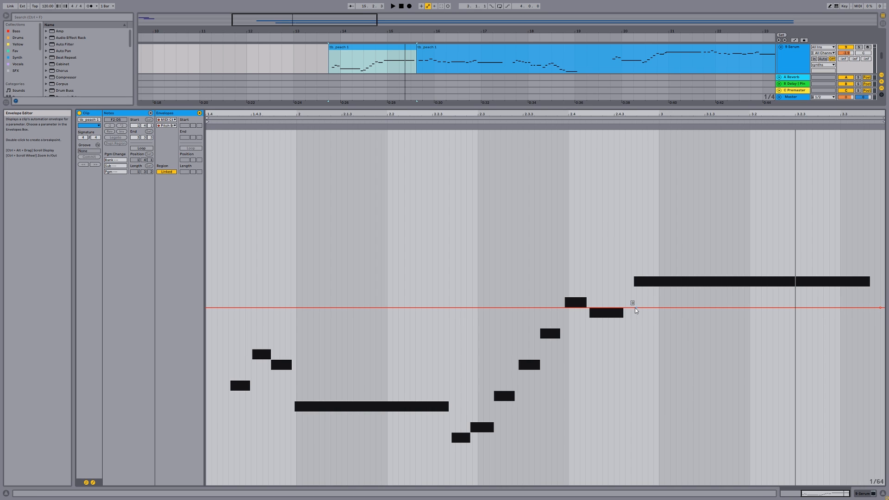
pyautogui.moveTo(664, 308); pyautogui.dragTo(864, 134)
pyautogui.press('space')
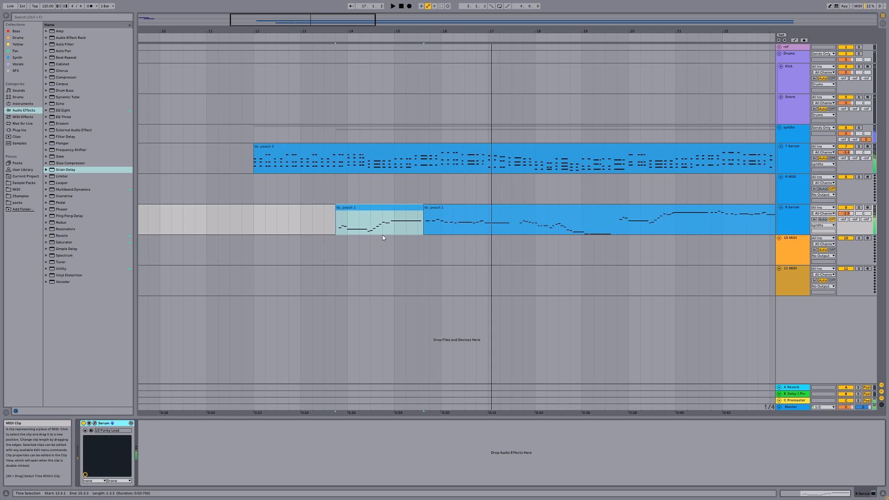
# Play back the first 9 Serum clip and select the clip that follows it on the same track.
pyautogui.press('space')
pyautogui.click(395, 227)
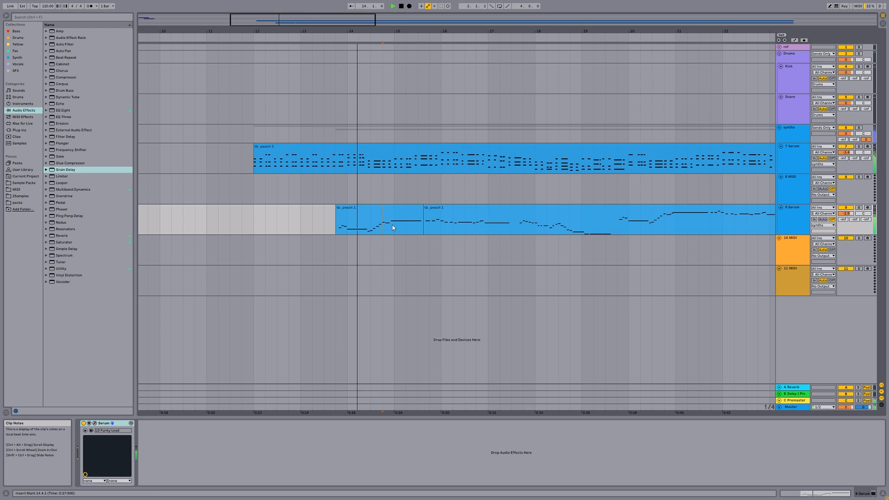
pyautogui.click(447, 208)
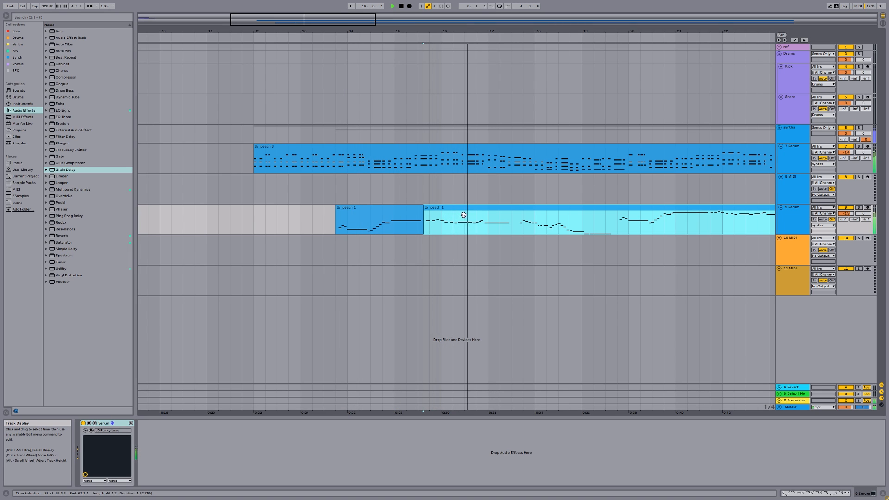
# Shift the small pitch-bend curve in the second 9 Serum clip's envelope onto its first note and play it back.
pyautogui.press('space')
pyautogui.hotkey('shift', 'Tab')
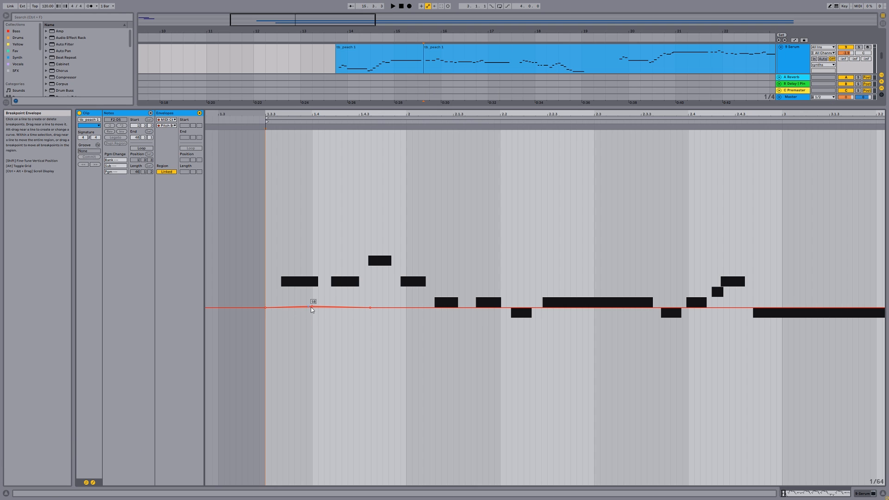
pyautogui.moveTo(310, 306); pyautogui.dragTo(282, 307)
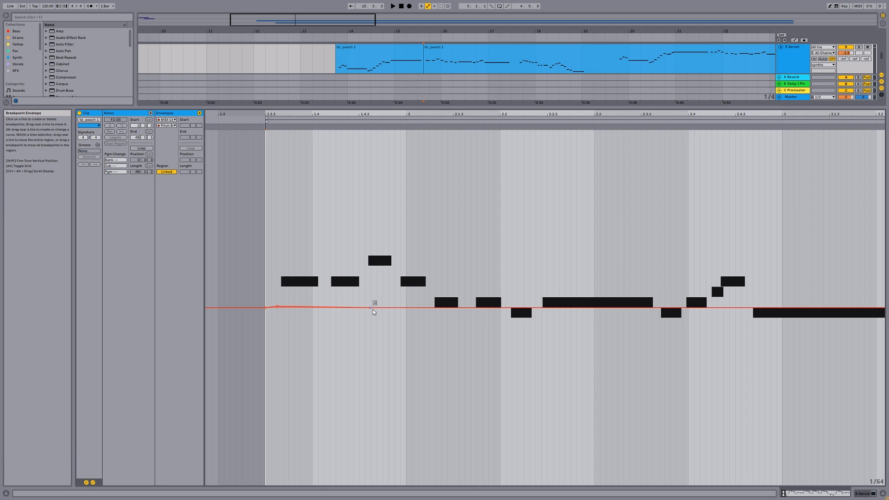
pyautogui.moveTo(371, 308); pyautogui.dragTo(307, 307)
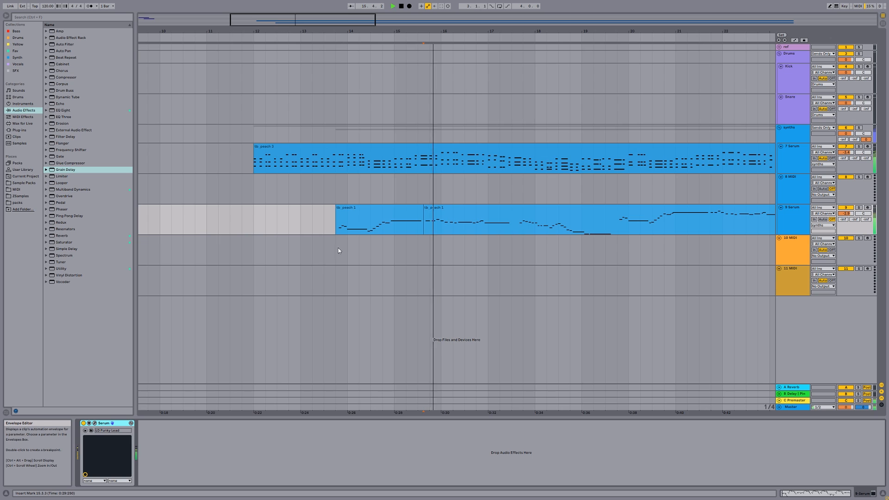
pyautogui.press('-')
pyautogui.press('-')
pyautogui.click(439, 210)
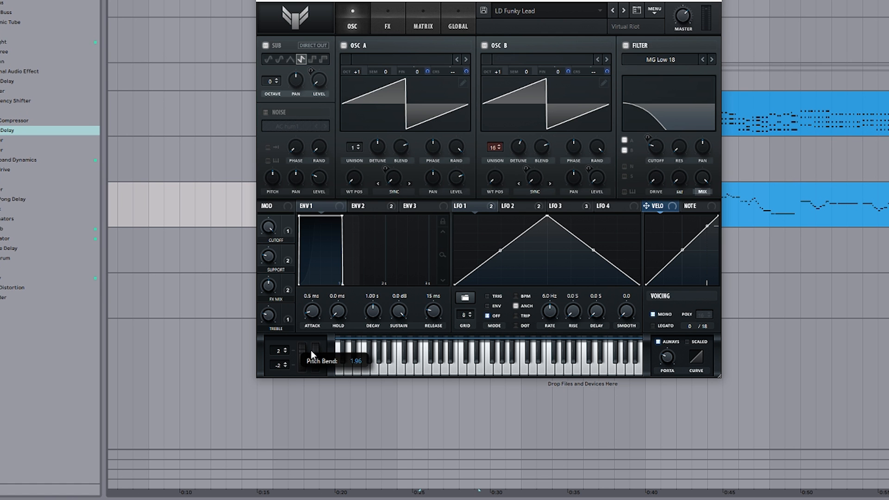
# Look through the mixer control key combinations in the Selected Track Control documentation.
pyautogui.press('a')
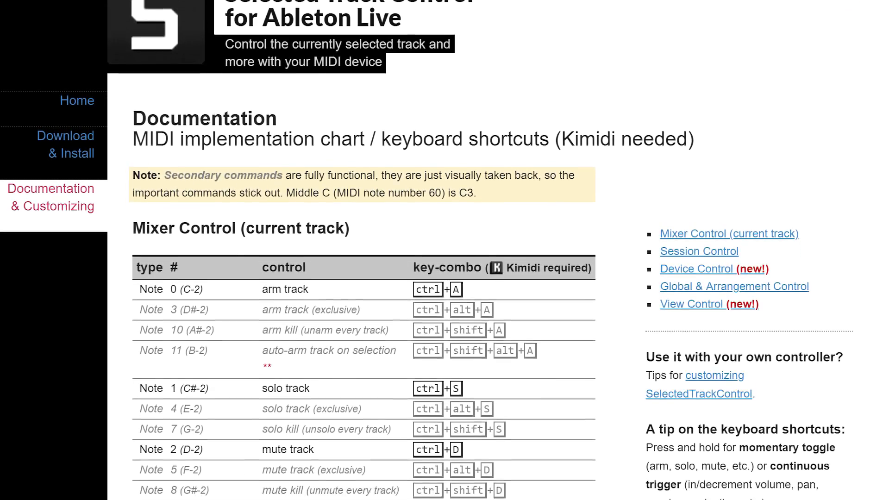
pyautogui.scroll(-5, 431, 250)
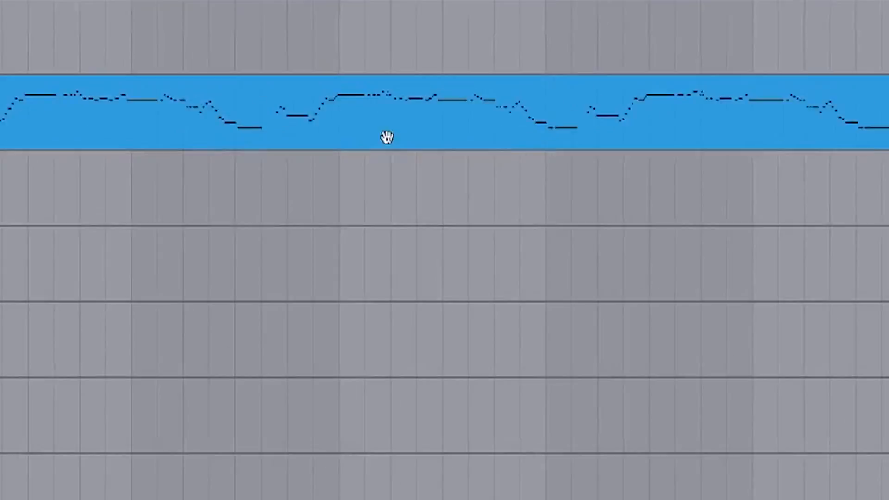
# Pan across the arrangement and along the track's chain of EQ Eight and OTT devices.
pyautogui.moveTo(387, 138); pyautogui.dragTo(430, 260)
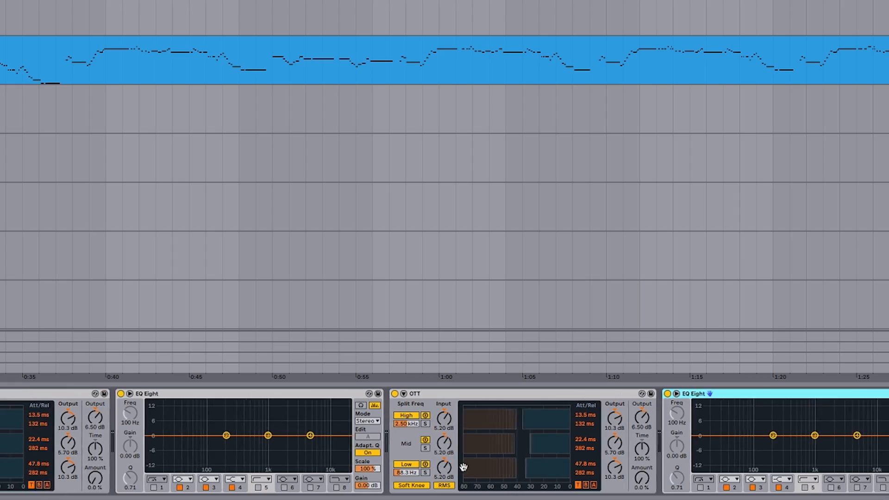
pyautogui.hscroll(-5, 623, 444)
pyautogui.hscroll(10, 624, 443)
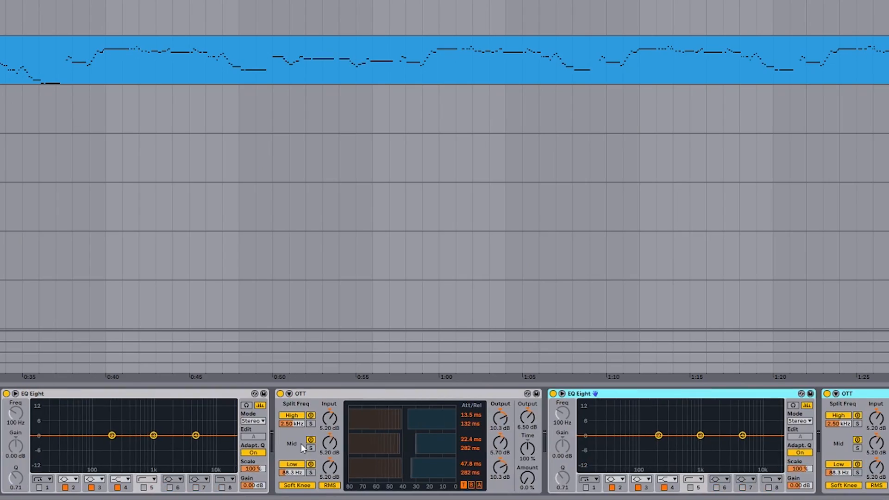
pyautogui.hscroll(-8, 355, 459)
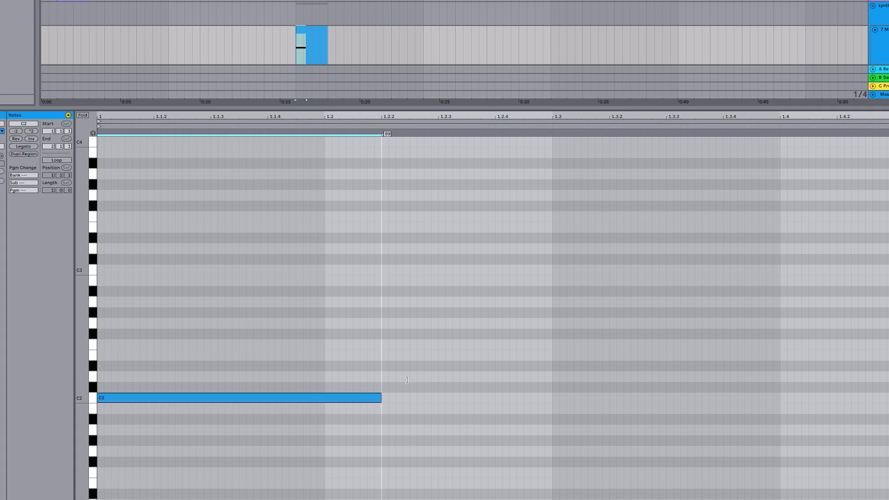
# Stack copies of the C2 note 4 and 8 semitones higher, and extend the resulting clip on the 7 MIDI track.
pyautogui.hotkey('ctrl', 'v')
pyautogui.press('Up')
pyautogui.press('Up')
pyautogui.press('Up')
pyautogui.press('Up')
pyautogui.hotkey('ctrl', 'v')
pyautogui.press('Up')
pyautogui.press('Up')
pyautogui.press('Up')
pyautogui.press('Up')
pyautogui.press('Up')
pyautogui.press('Up')
pyautogui.press('Up')
pyautogui.press('Up')
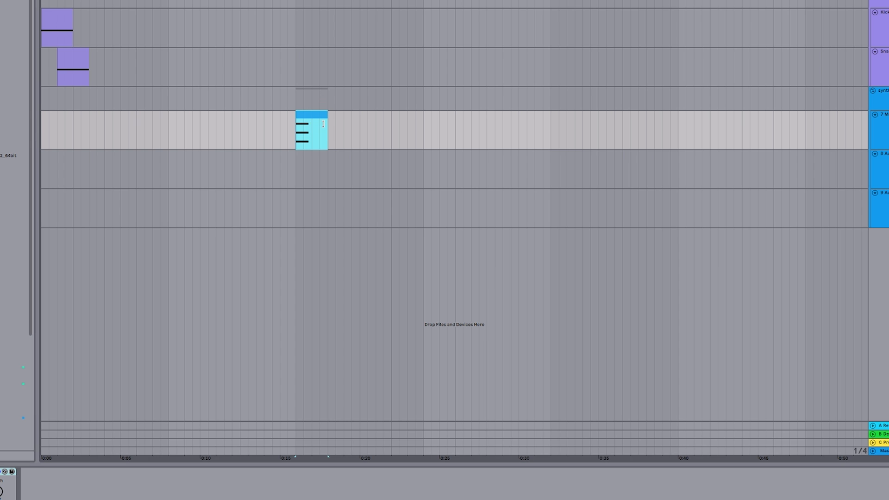
pyautogui.moveTo(323, 123); pyautogui.dragTo(795, 146)
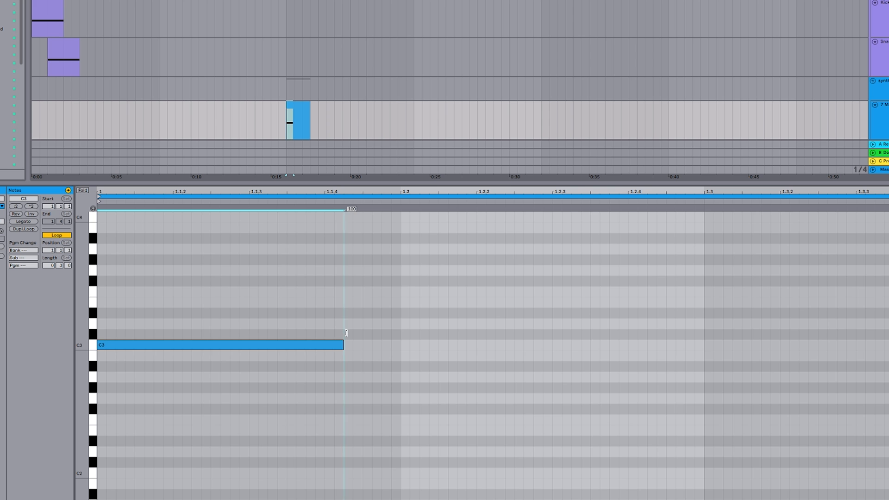
# Build a three-note chord in the looped clip by adding copies of the C3 note 4 and 8 semitones higher.
pyautogui.hotkey('ctrl', 'v')
pyautogui.press('Up')
pyautogui.press('Up')
pyautogui.press('Up')
pyautogui.press('Up')
pyautogui.hotkey('ctrl', 'v')
pyautogui.press('Up')
pyautogui.press('Up')
pyautogui.press('Up')
pyautogui.press('Up')
pyautogui.press('Up')
pyautogui.press('Up')
pyautogui.press('Up')
pyautogui.press('Up')
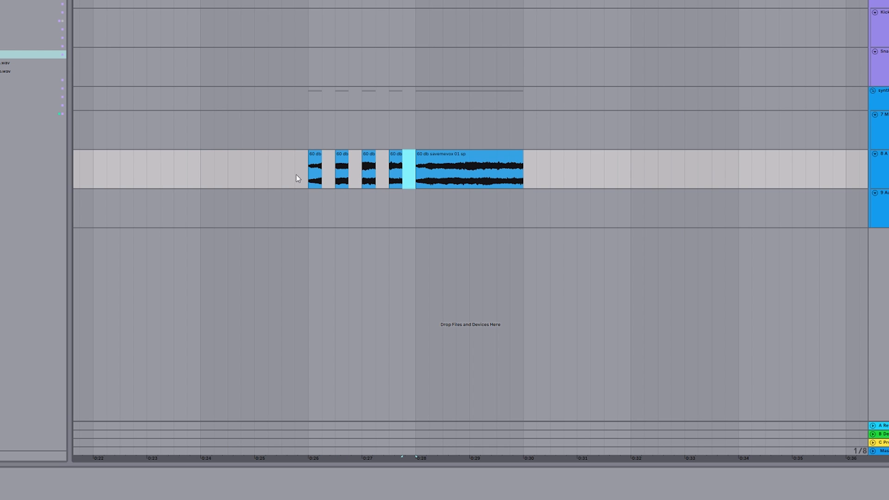
# Duplicate the four short 60 db savemevox vocal chops together with the gaps between them.
pyautogui.moveTo(304, 173); pyautogui.dragTo(415, 172)
pyautogui.click(415, 172)
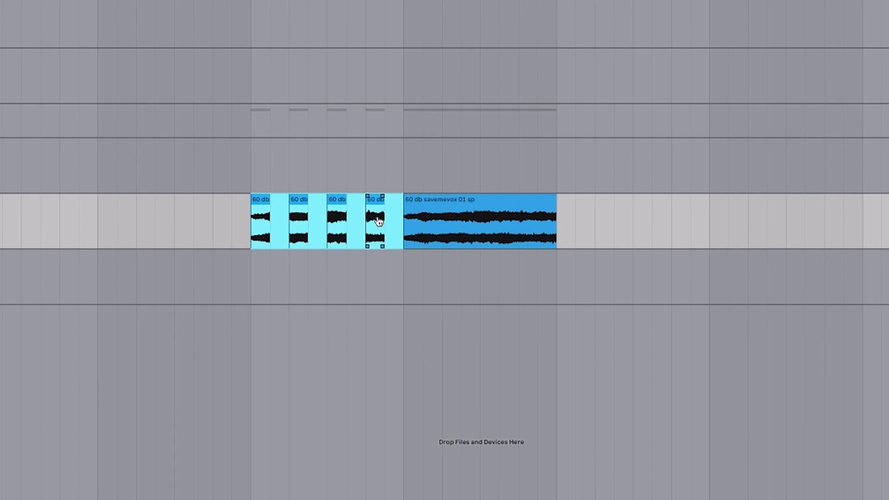
pyautogui.hotkey('ctrl', 'd')
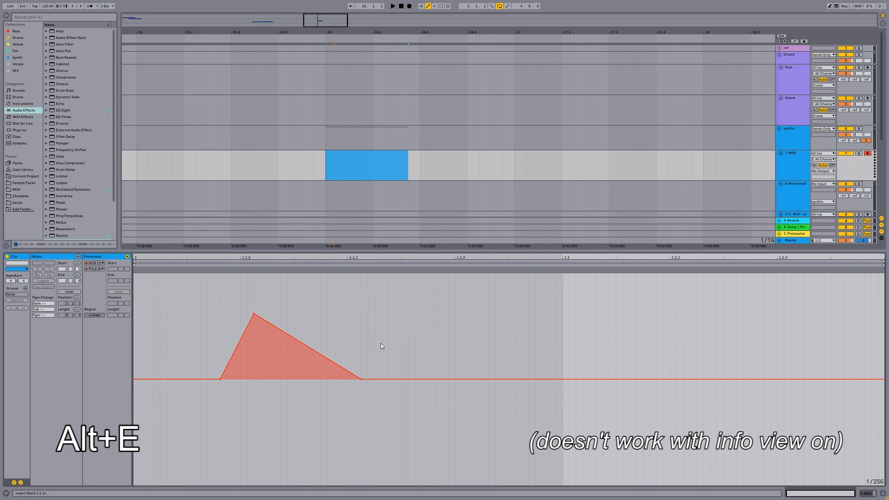
# Toggle the envelope editor of the 7 MIDI clip.
pyautogui.hotkey('alt', 'e')
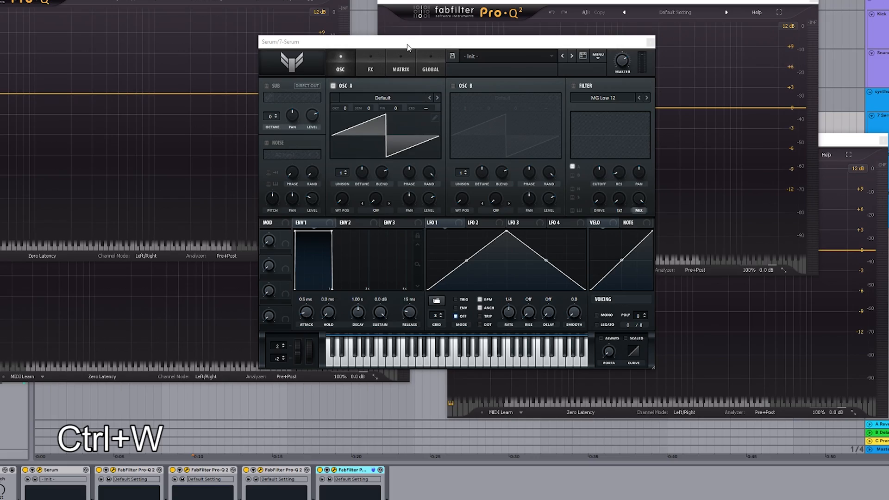
# Close the Serum window and all the remaining FabFilter Pro-Q 2 plug-in windows.
pyautogui.moveTo(407, 46); pyautogui.dragTo(407, 38)
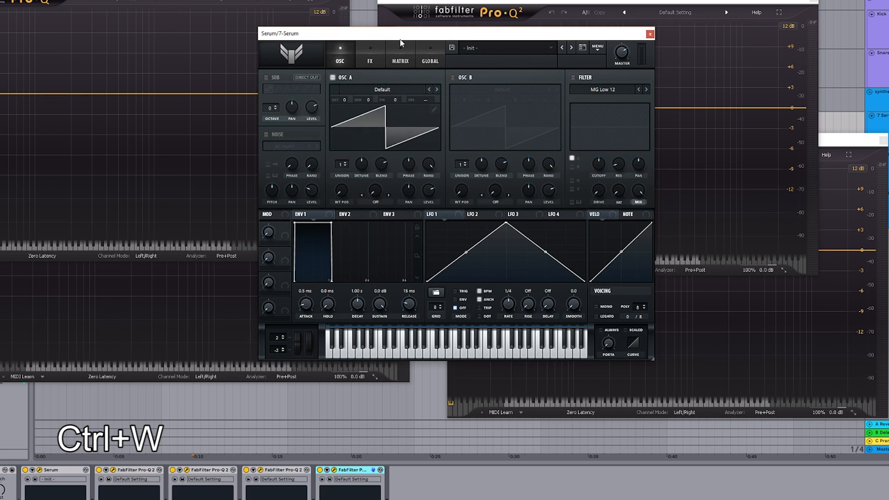
pyautogui.hotkey('ctrl', 'w')
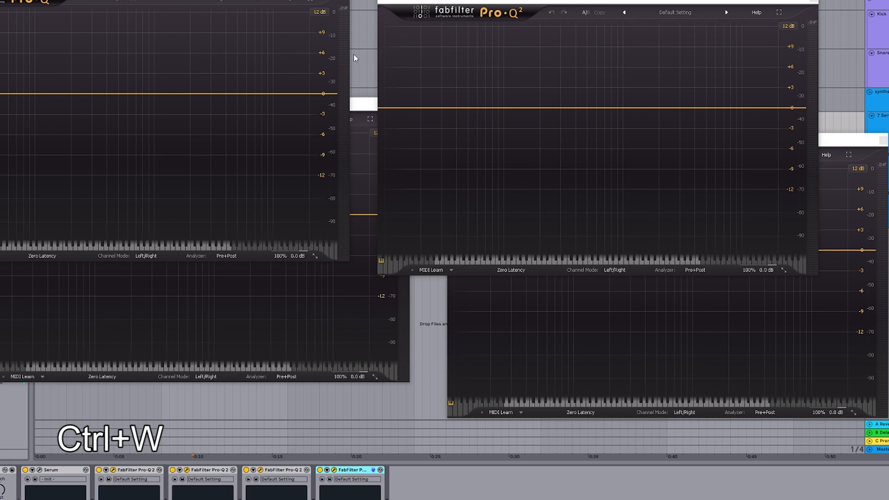
pyautogui.hotkey('ctrl', 'alt', 'w')
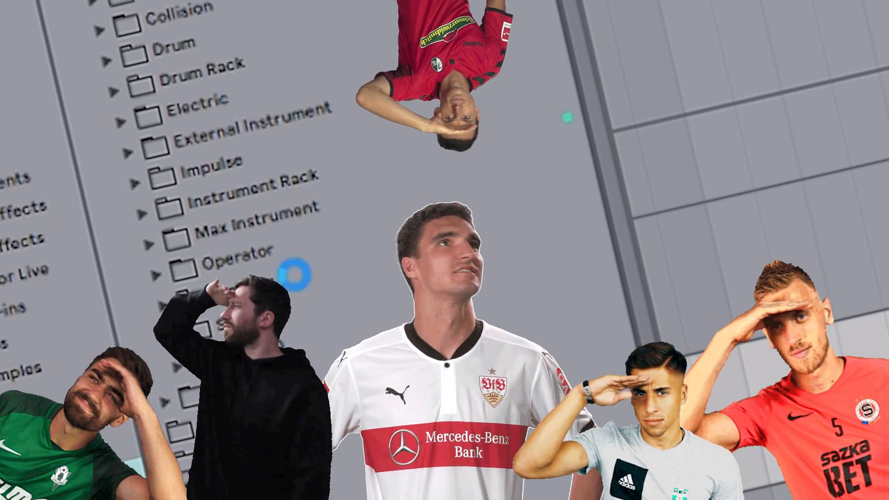
pyautogui.click(192, 137)
pyautogui.click(253, 190)
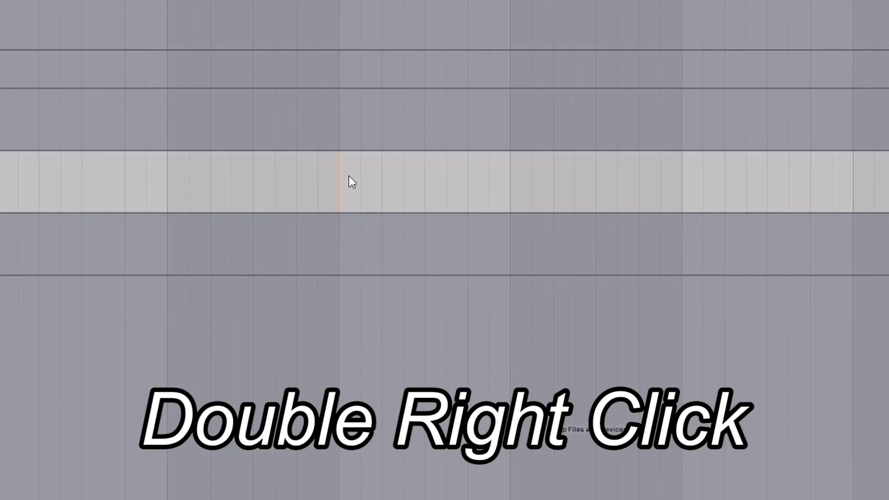
# Open the plug-in quick menu over the empty track and view its list of effects.
pyautogui.rightClick(350, 178)
pyautogui.rightClick(349, 178)
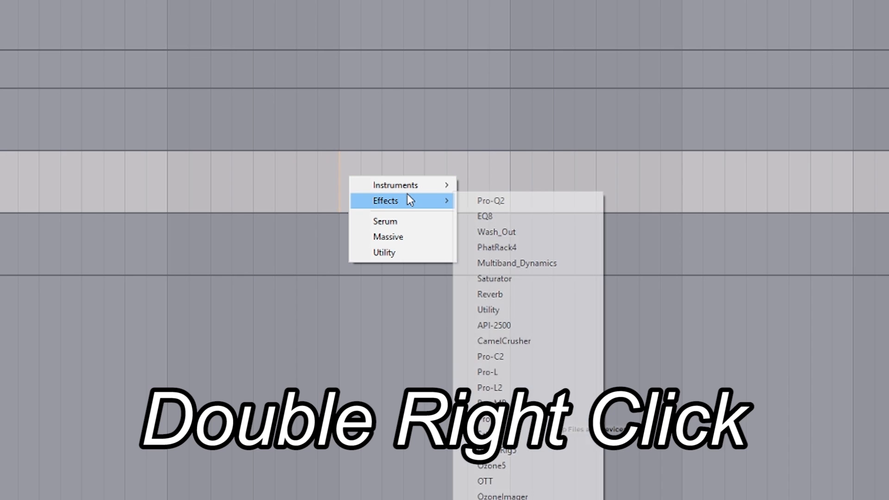
pyautogui.moveTo(406, 191)
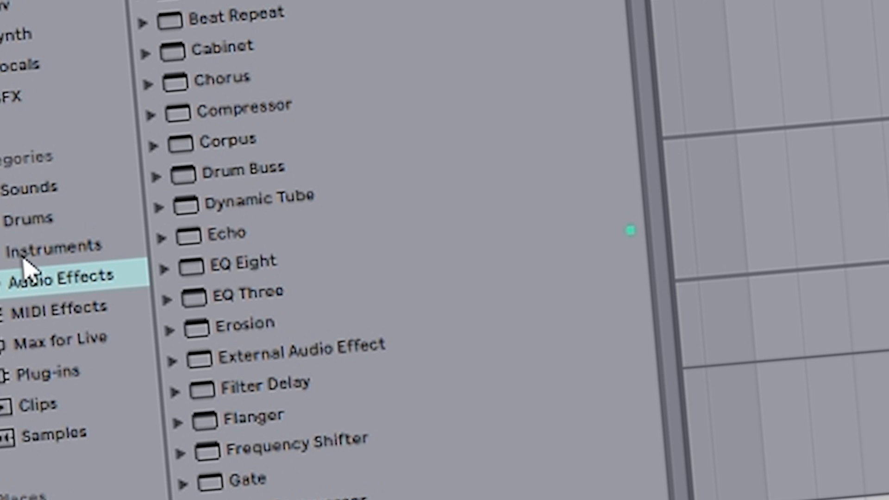
# Browse through the Instruments category in the browser.
pyautogui.click(26, 252)
pyautogui.click(209, 24)
pyautogui.click(253, 116)
pyautogui.click(275, 231)
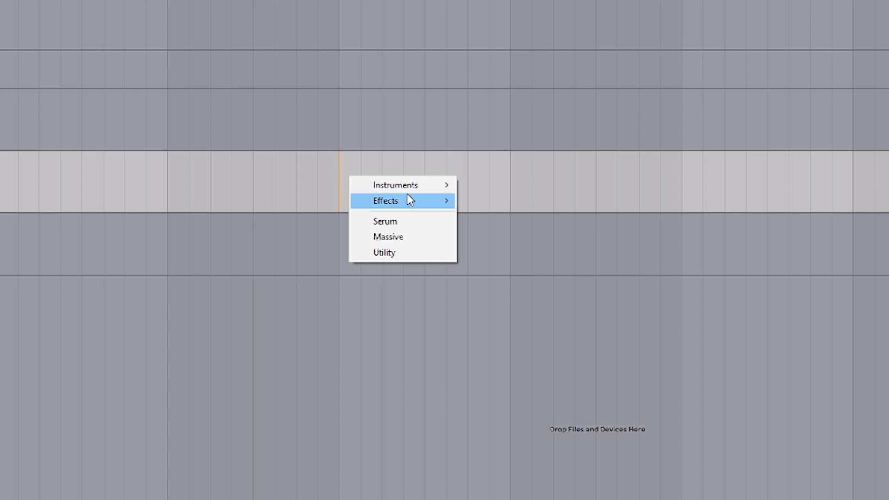
# Expand the Effects list of the plug-in quick menu and dismiss it without adding a device.
pyautogui.moveTo(408, 199)
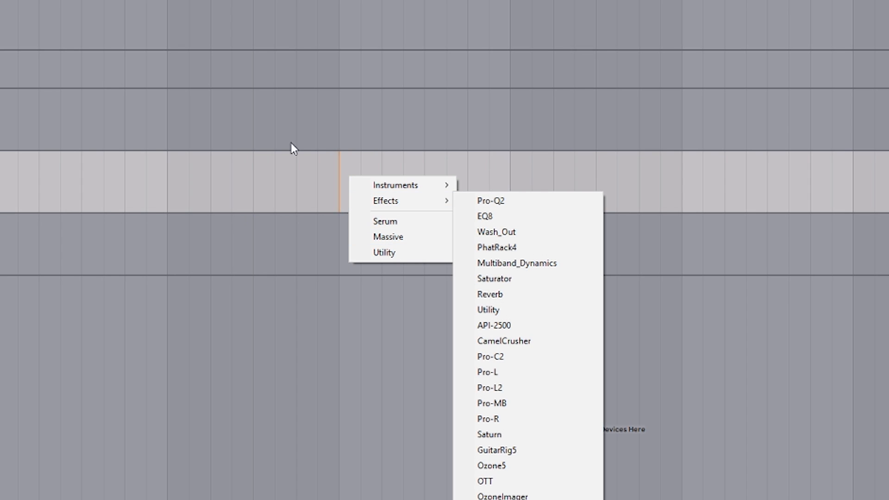
pyautogui.click(289, 163)
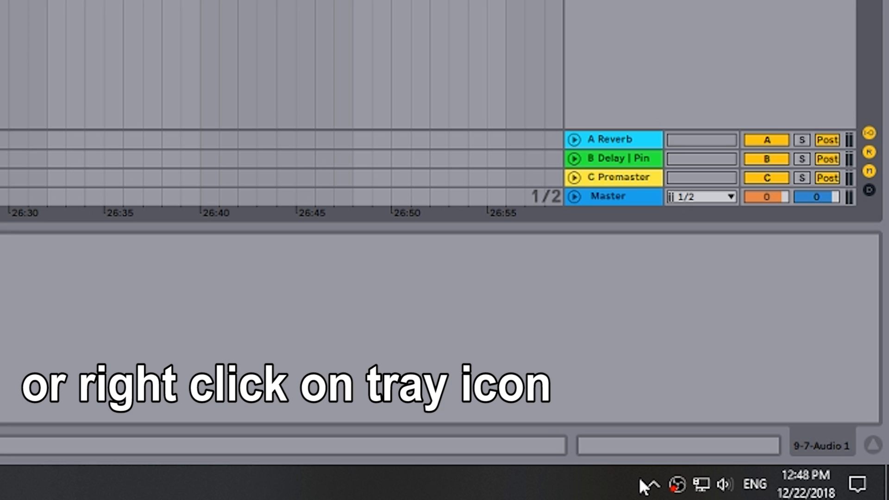
# Bring up the Live Enhancement Suite options from the system tray and open the menuconfig file in the latest les folder.
pyautogui.click(654, 484)
pyautogui.rightClick(711, 443)
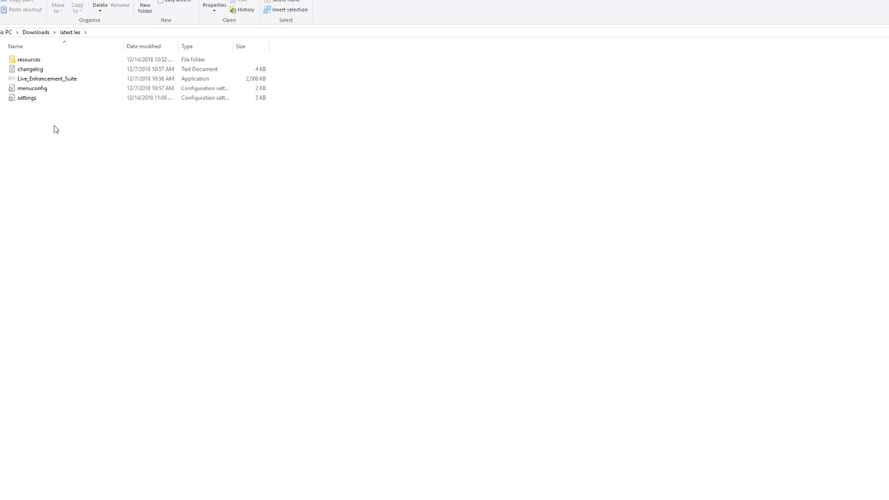
pyautogui.doubleClick(33, 88)
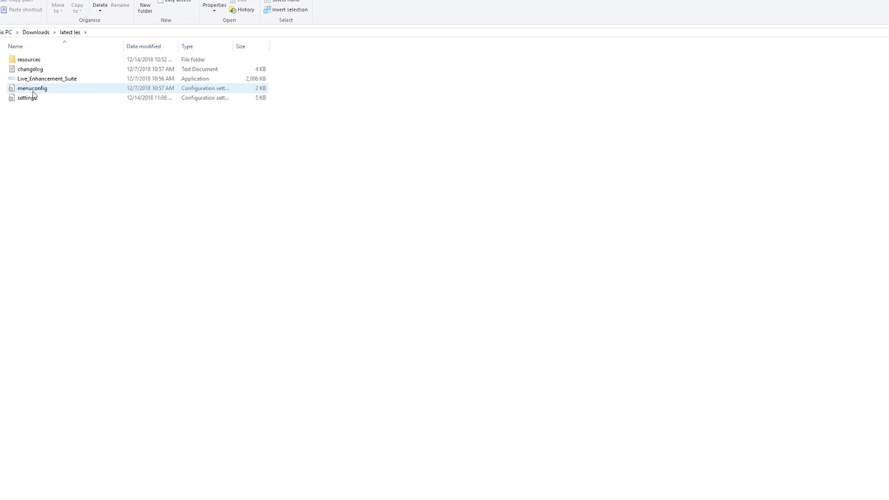
# Add a Massive entry below the existing items in the /Instruments category of menuconfig.
pyautogui.click(125, 208)
pyautogui.press('Return')
pyautogui.press('Return')
pyautogui.write('Massive')
pyautogui.press('Return')
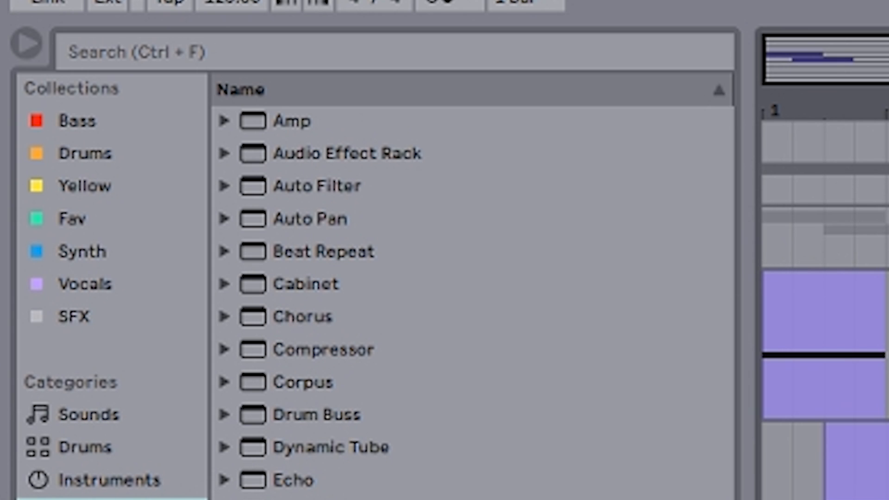
# Switch to Ableton Live and search the browser for "massive vst".
pyautogui.hotkey('ctrl', 'f')
pyautogui.write('massive vst')
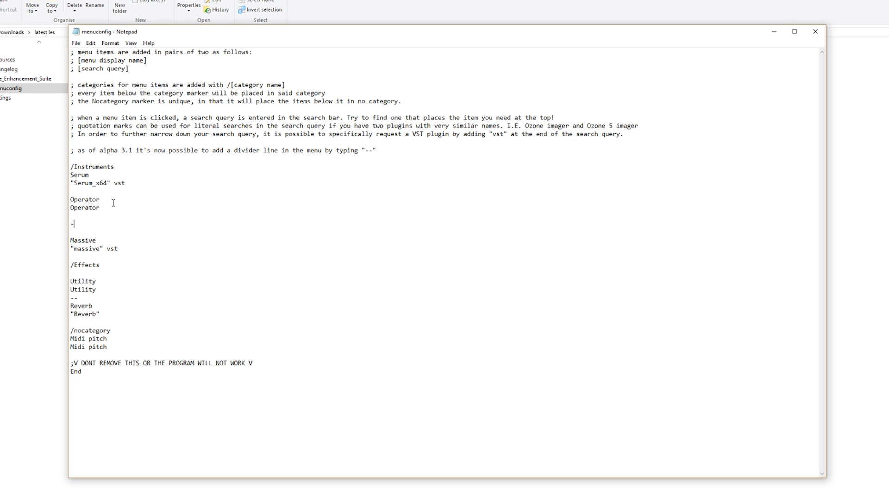
# Switch back to menuconfig and delete the divider line below the Operator entry.
pyautogui.press('BackSpace')
pyautogui.press('BackSpace')
pyautogui.press('BackSpace')
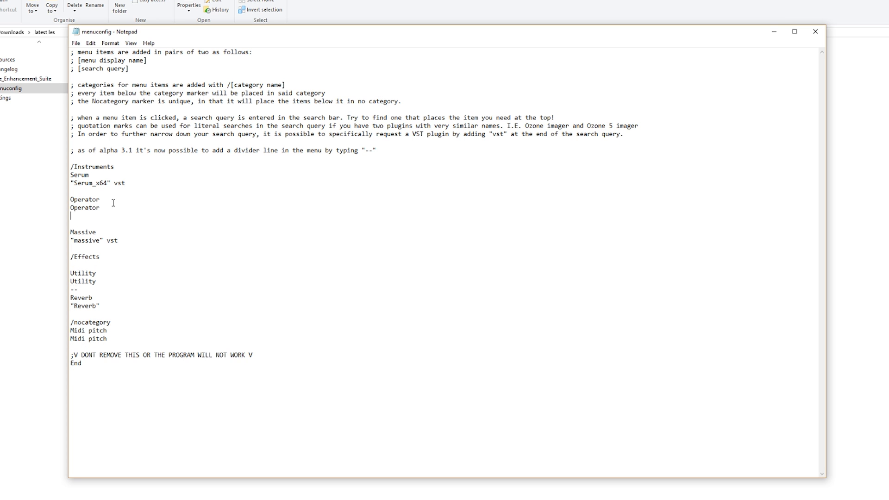
# Add a Utility entry with the search query Utility below Midi pitch in the /nocategory section.
pyautogui.press('Return')
pyautogui.press('Return')
pyautogui.write('Utility')
pyautogui.press('Return')
pyautogui.write('Utility')
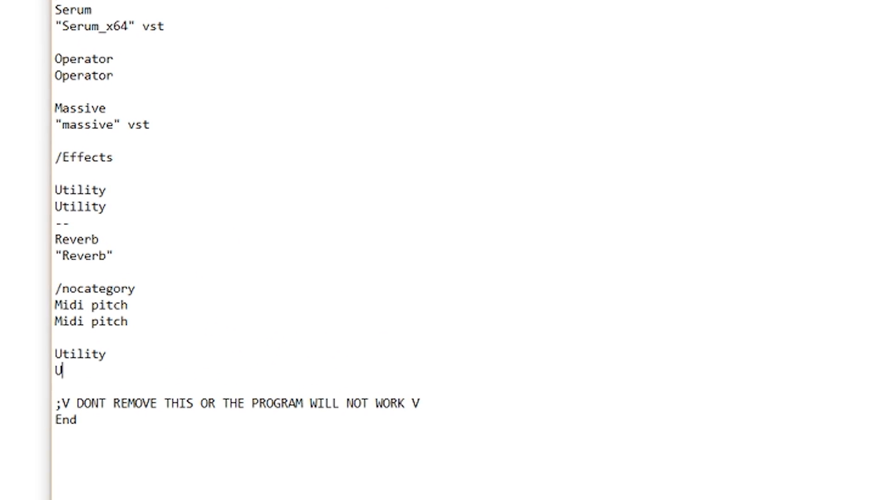
# Open the plug-in quick menu in Ableton Live to inspect the uncategorised entries below the category lists.
pyautogui.rightClick(348, 177)
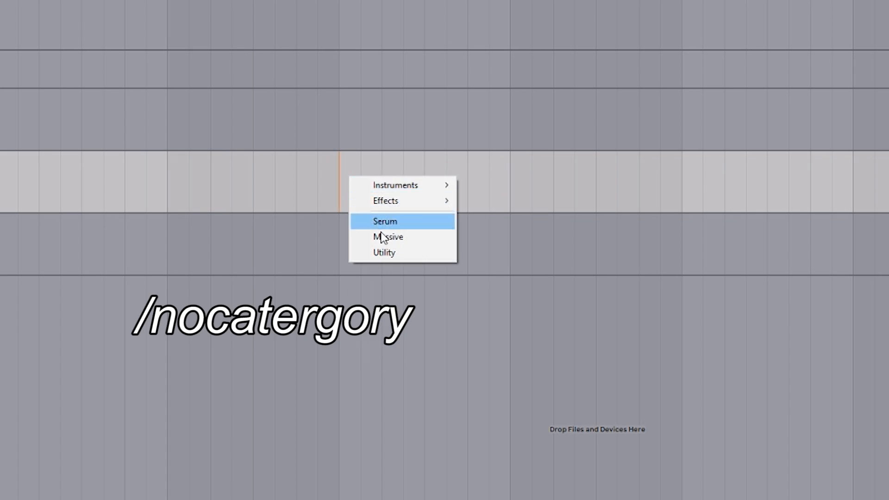
pyautogui.moveTo(408, 197)
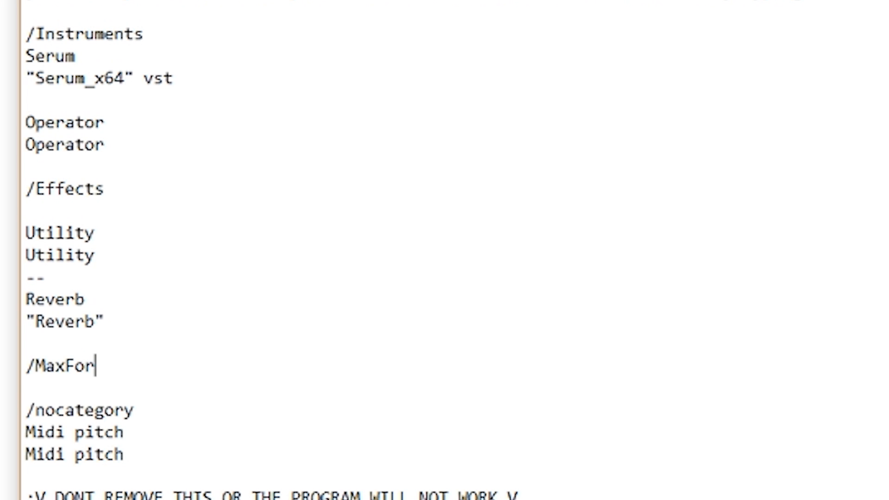
# Add an LFO item to menuconfig under the new category heading above /nocategory.
pyautogui.press('Return')
pyautogui.write('LFO')
pyautogui.press('Return')
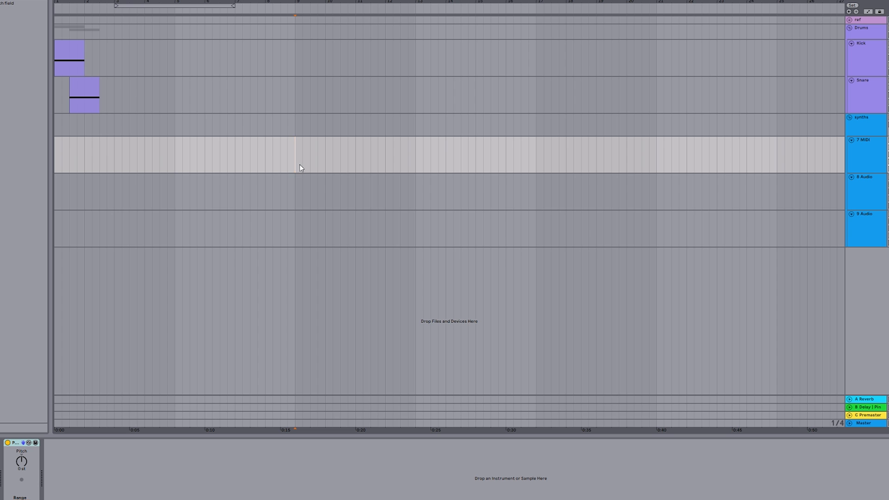
# Add the MaxForLive LFO device to the 7 MIDI track through the plug-in quick menu.
pyautogui.rightClick(296, 154)
pyautogui.moveTo(345, 179)
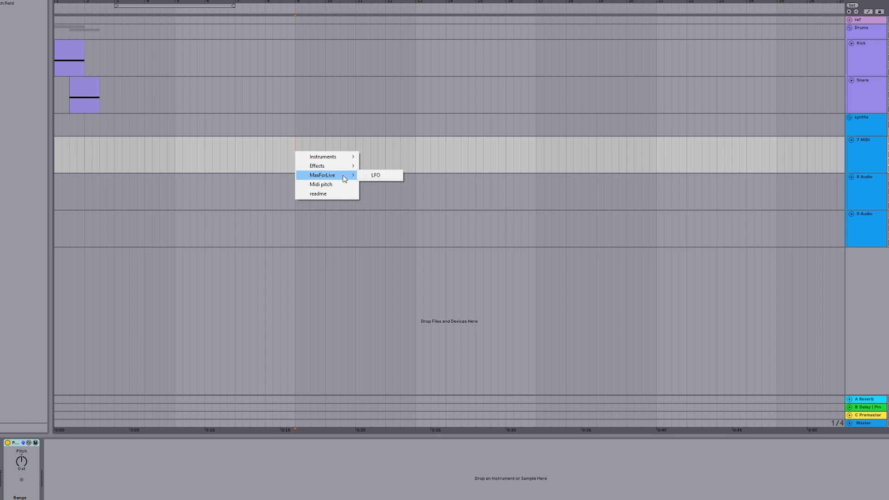
pyautogui.click(375, 175)
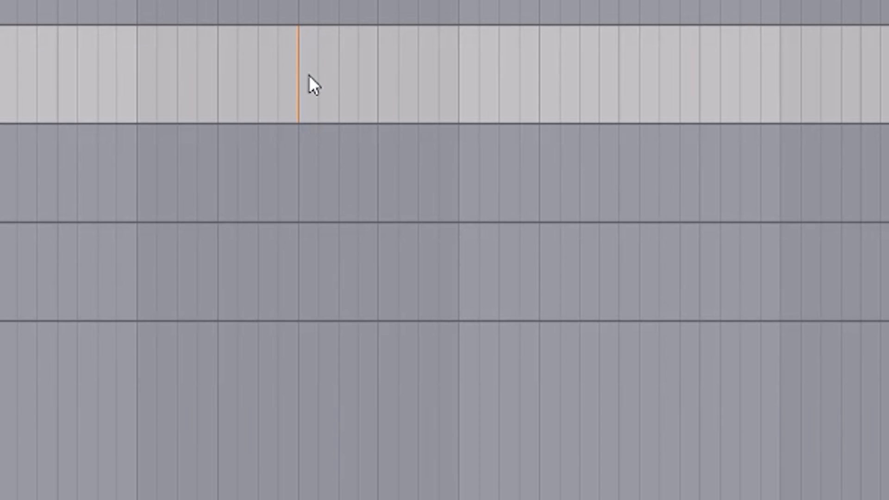
# Reopen the plug-in quick menu and inspect the uncategorised entries below MaxForLive.
pyautogui.rightClick(309, 74)
pyautogui.click(299, 51)
pyautogui.rightClick(299, 51)
pyautogui.rightClick(300, 50)
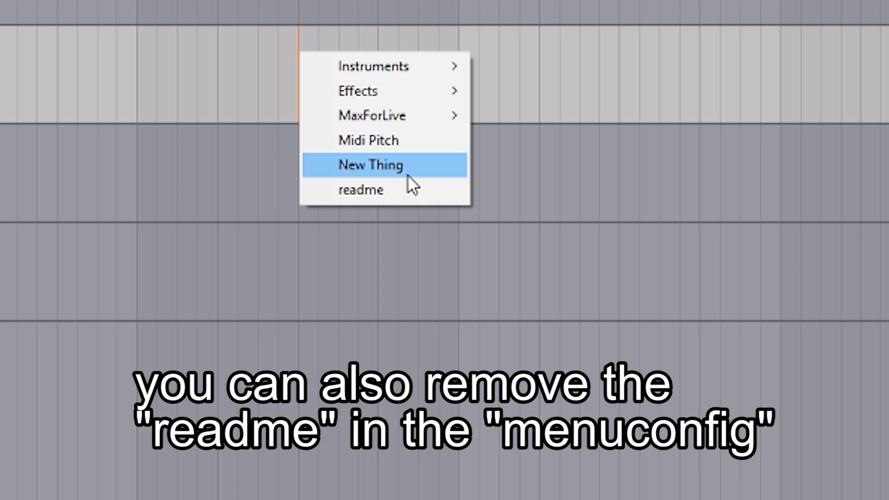
# Run newocr.com text recognition on the image of the effects list and select the extracted device names.
pyautogui.moveTo(91, 37); pyautogui.dragTo(197, 499)
pyautogui.click(289, 454)
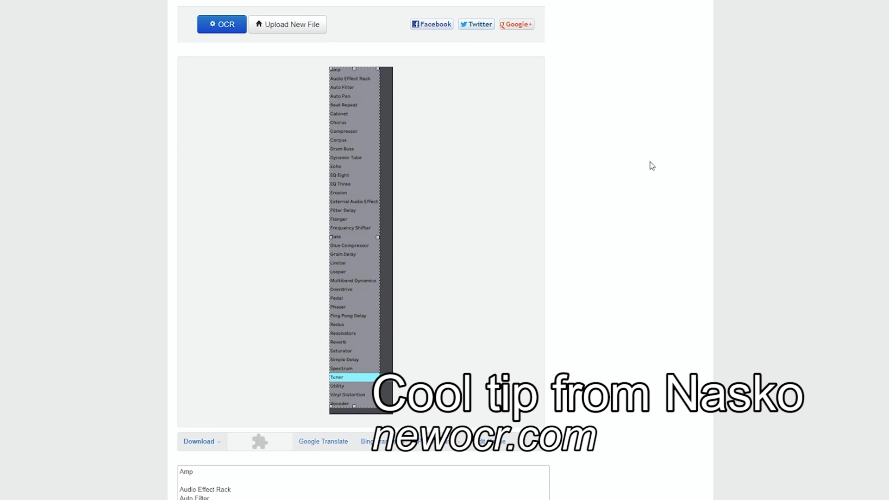
pyautogui.scroll(-10, 649, 165)
pyautogui.moveTo(223, 498); pyautogui.dragTo(171, 176)
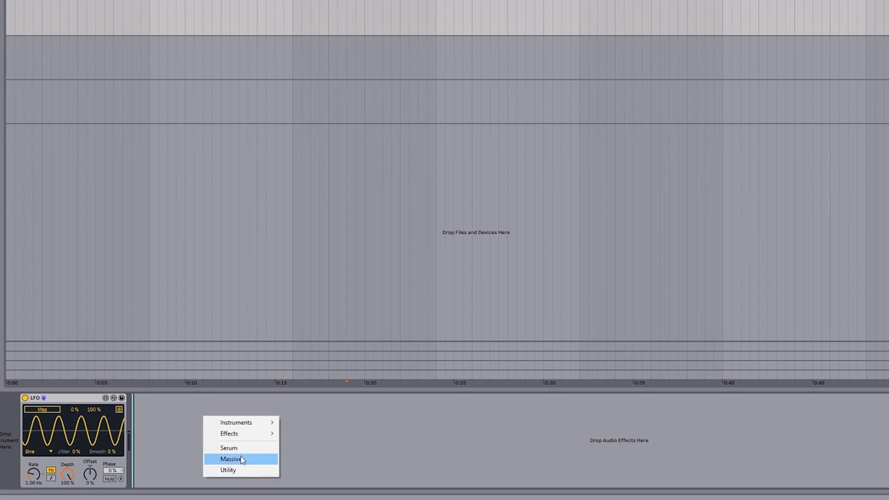
# Add several devices behind the LFO in the device chain through the plug-in quick menu.
pyautogui.click(244, 465)
pyautogui.rightClick(246, 440)
pyautogui.click(275, 430)
pyautogui.rightClick(306, 440)
pyautogui.click(334, 431)
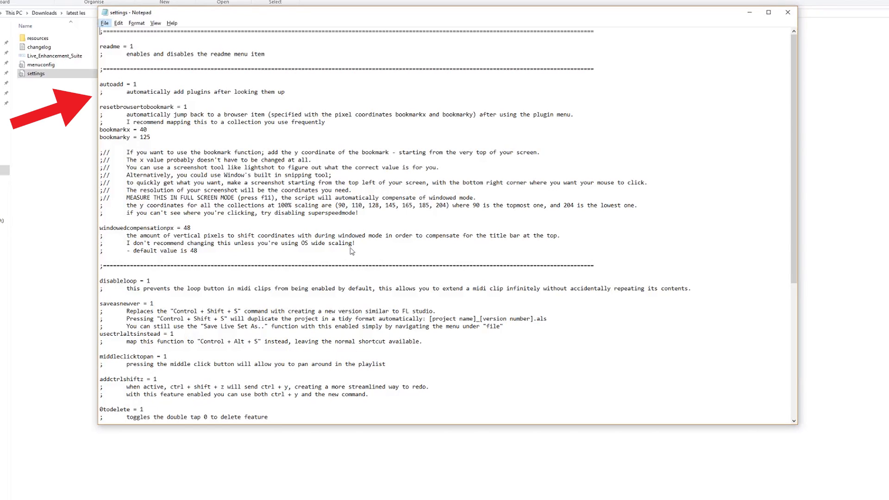
# Read through the available options in the Live Enhancement Suite's settings file.
pyautogui.scroll(-9, 351, 248)
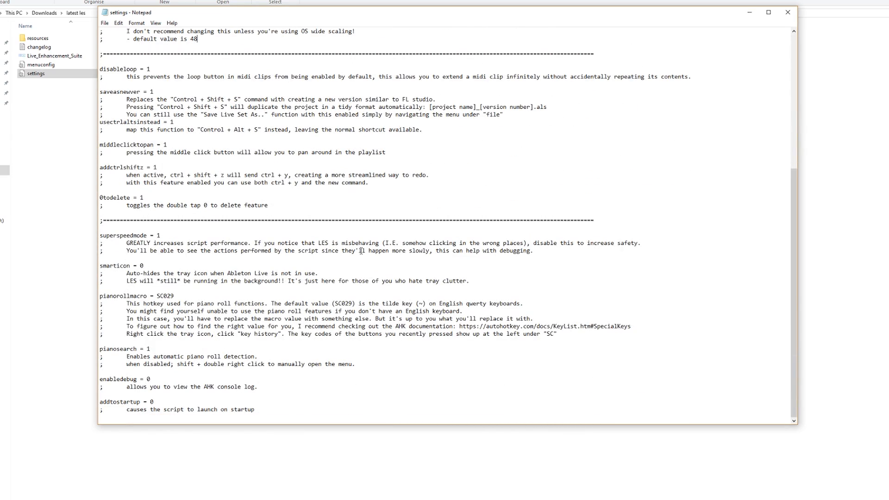
pyautogui.scroll(9, 612, 251)
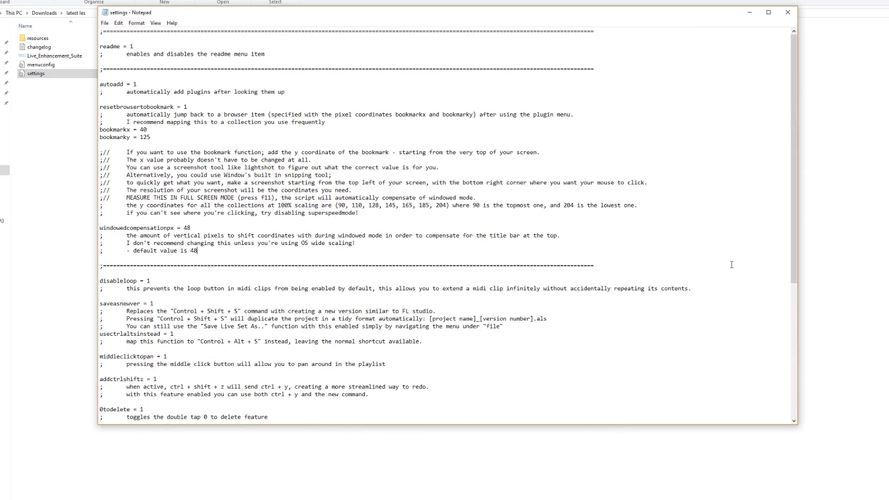
pyautogui.scroll(-9, 732, 265)
pyautogui.scroll(-1, 731, 265)
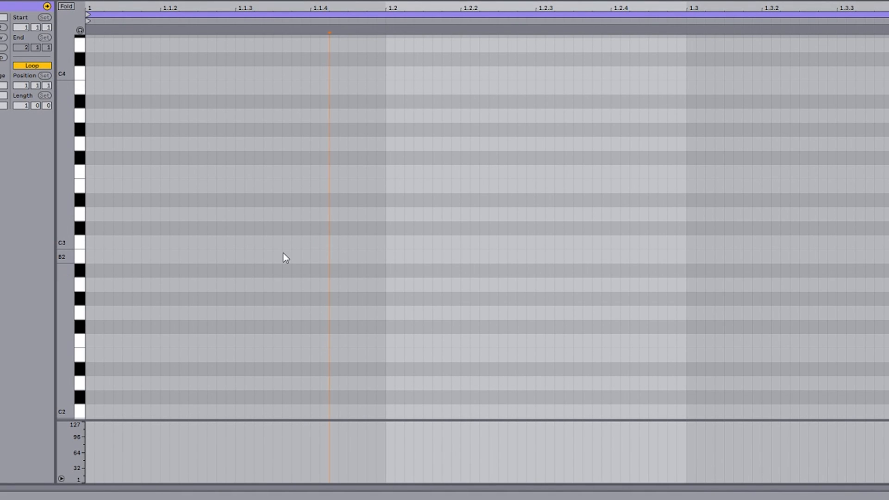
# Stamp a Major/Ionian scale into the MIDI clip with its root on A2 at beat 1.2.
pyautogui.rightClick(284, 252)
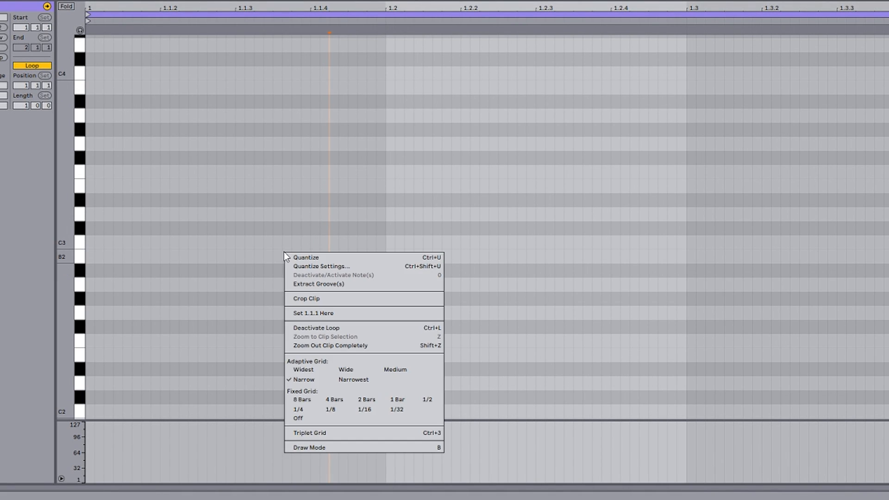
pyautogui.moveTo(322, 259)
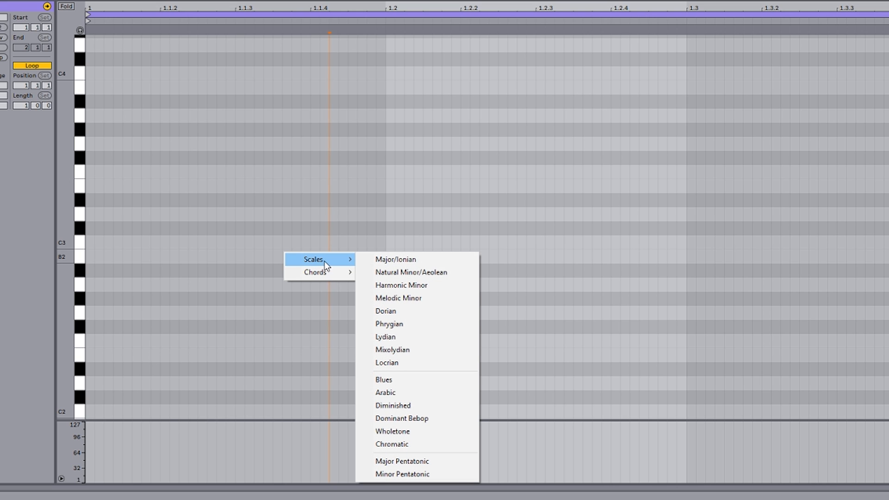
pyautogui.click(362, 260)
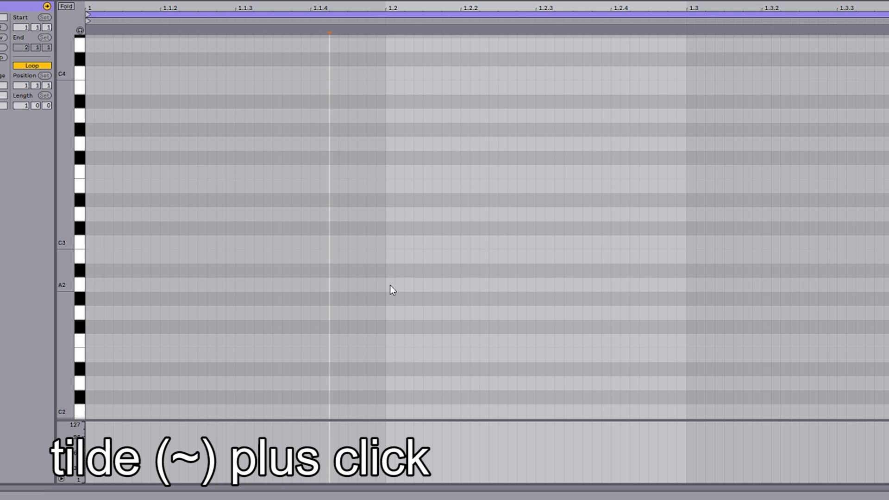
pyautogui.click(390, 285)
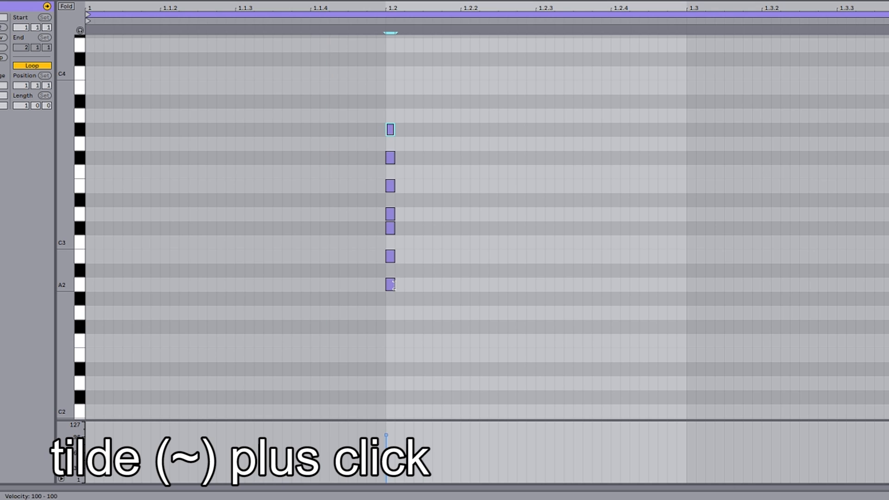
# Draw several individual notes in the piano roll after the stamped scale.
pyautogui.click(498, 287)
pyautogui.moveTo(509, 294)
pyautogui.click(608, 105)
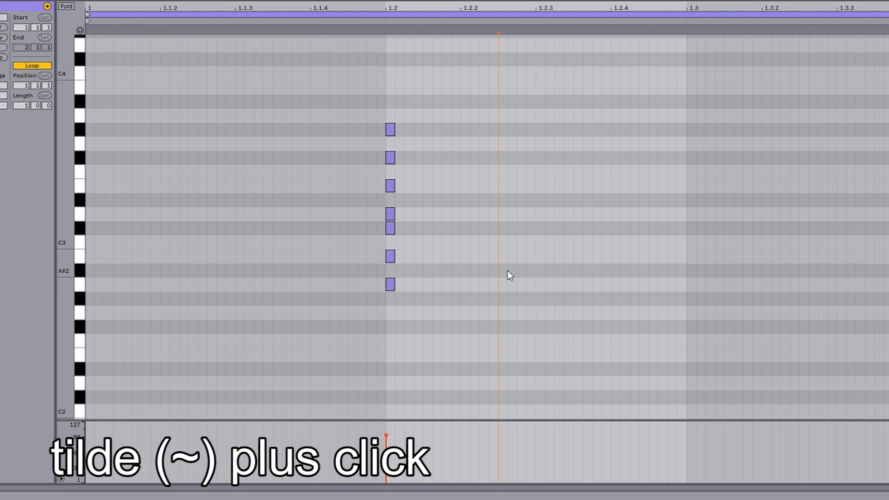
pyautogui.moveTo(504, 284); pyautogui.dragTo(603, 284)
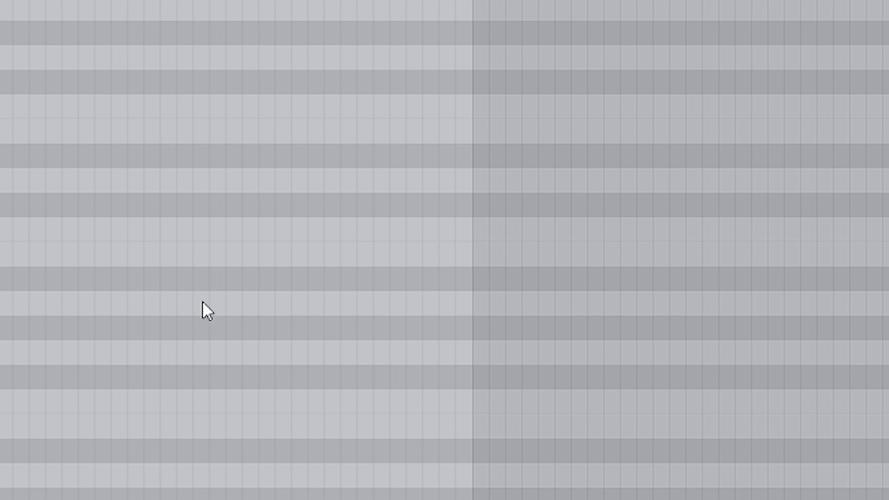
pyautogui.click(203, 302)
pyautogui.click(252, 303)
pyautogui.click(316, 302)
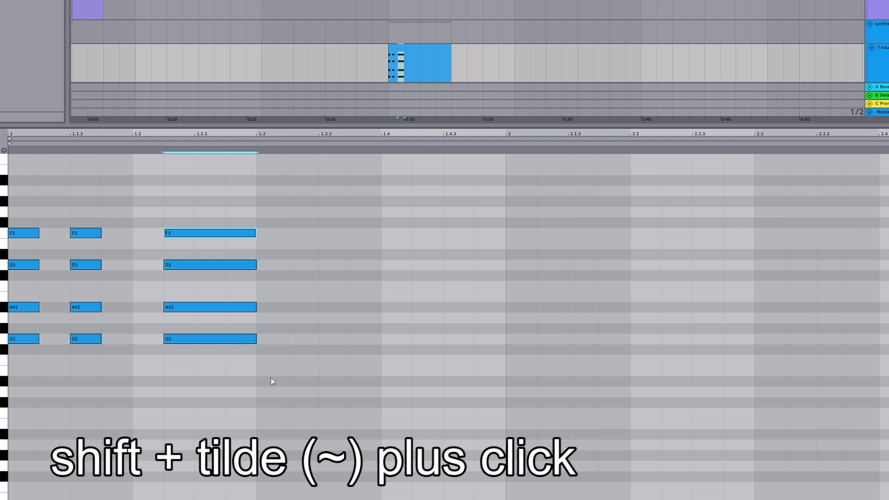
# Draw the D2–F2–A2–C3 chord rhythm from beat 1.3 and the first A1–C2–E2–G2 chord at bar 2.
pyautogui.click(271, 374)
pyautogui.click(349, 393)
pyautogui.moveTo(436, 398); pyautogui.dragTo(522, 435)
pyautogui.click(521, 444)
pyautogui.click(521, 339)
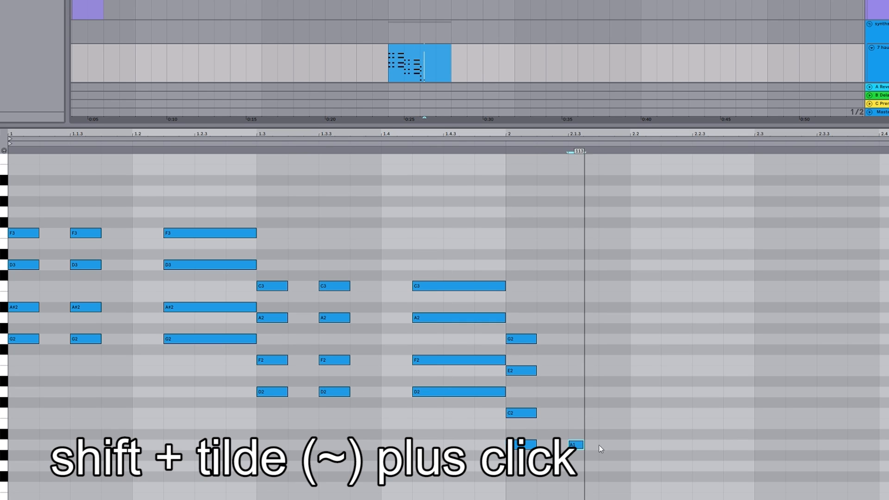
# Repeat the A1–C2–E2–G2 chord rhythm up to beat 2.3, add F2–G#2–C3–D#3 chords after it, and play the clip.
pyautogui.click(584, 413)
pyautogui.moveTo(676, 445); pyautogui.dragTo(741, 444)
pyautogui.moveTo(676, 413); pyautogui.dragTo(741, 414)
pyautogui.moveTo(676, 339); pyautogui.dragTo(741, 339)
pyautogui.click(770, 360)
pyautogui.click(771, 255)
pyautogui.click(832, 360)
pyautogui.click(832, 329)
pyautogui.click(832, 286)
pyautogui.click(832, 254)
pyautogui.press('space')
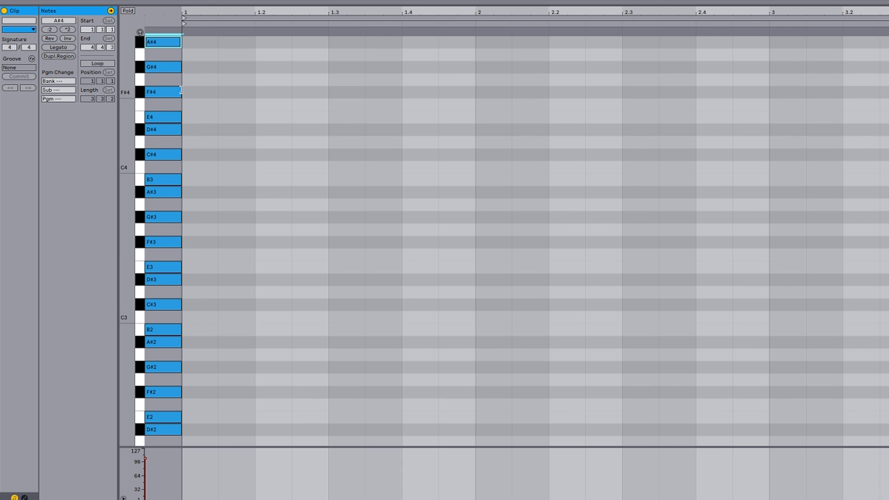
# Fold the piano roll to the scale notes and stamp Ninth (Fold) chords from B1 at beat 1.4 and E2 at bar 2.
pyautogui.scroll(-3, 329, 202)
pyautogui.click(577, 299)
pyautogui.scroll(-1, 561, 298)
pyautogui.rightClick(453, 252)
pyautogui.moveTo(510, 270)
pyautogui.click(558, 427)
pyautogui.click(129, 12)
pyautogui.rightClick(454, 252)
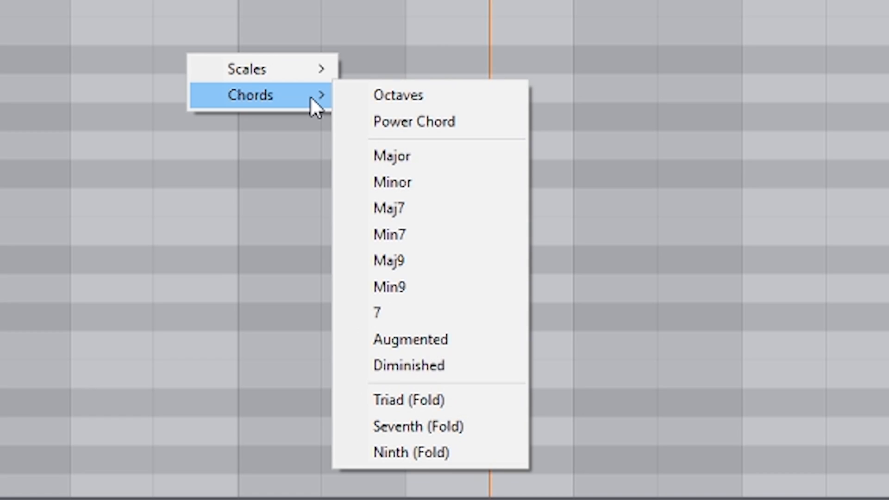
pyautogui.click(451, 444)
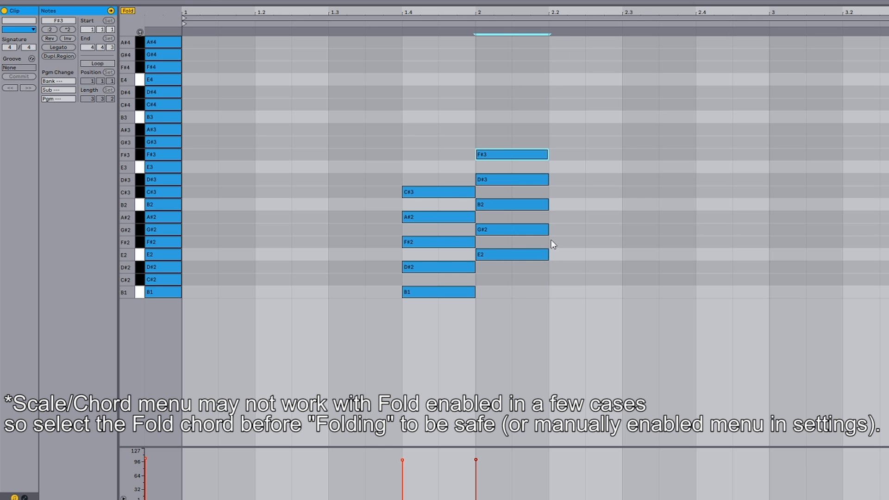
pyautogui.doubleClick(615, 230)
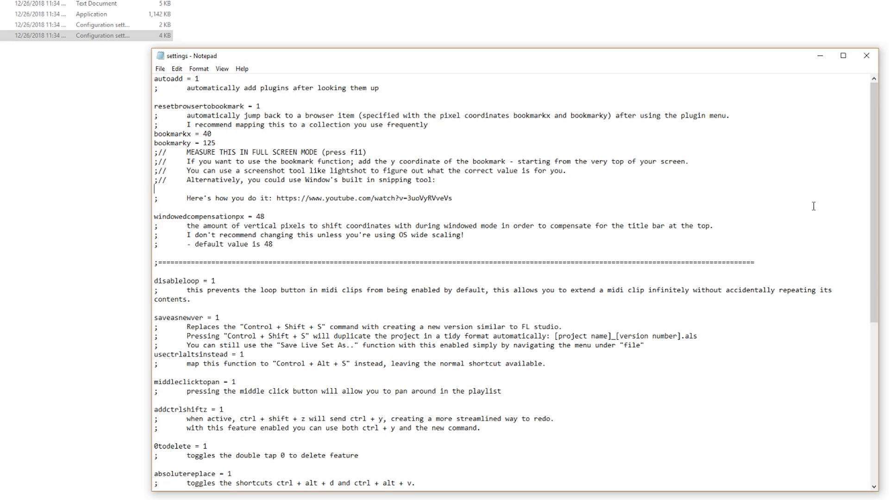
# Review the remaining options in the settings file and download the Live Enhancement Suite from its website.
pyautogui.scroll(-10, 814, 206)
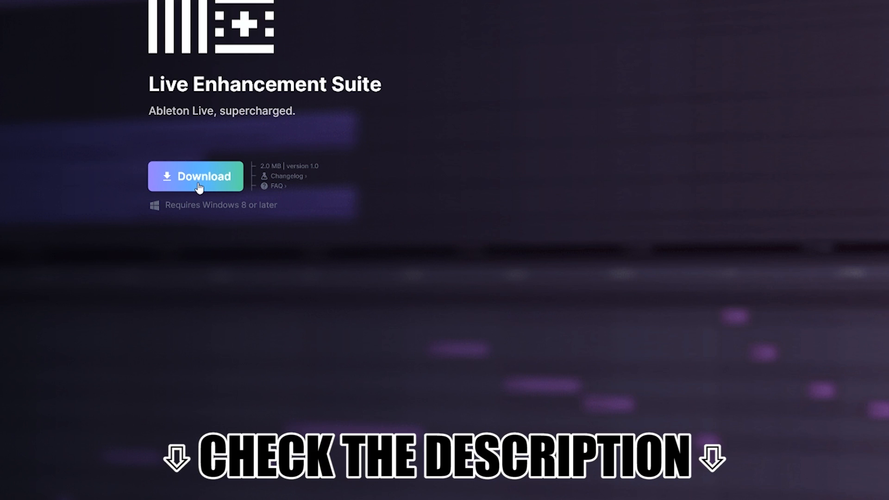
pyautogui.click(194, 181)
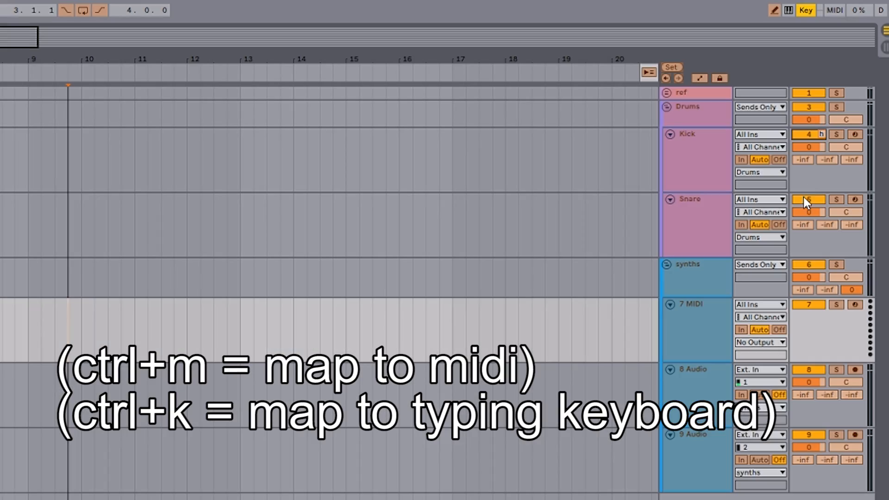
# Map the Snare track's activator to the G key and select the synths group's activator for key mapping.
pyautogui.click(804, 198)
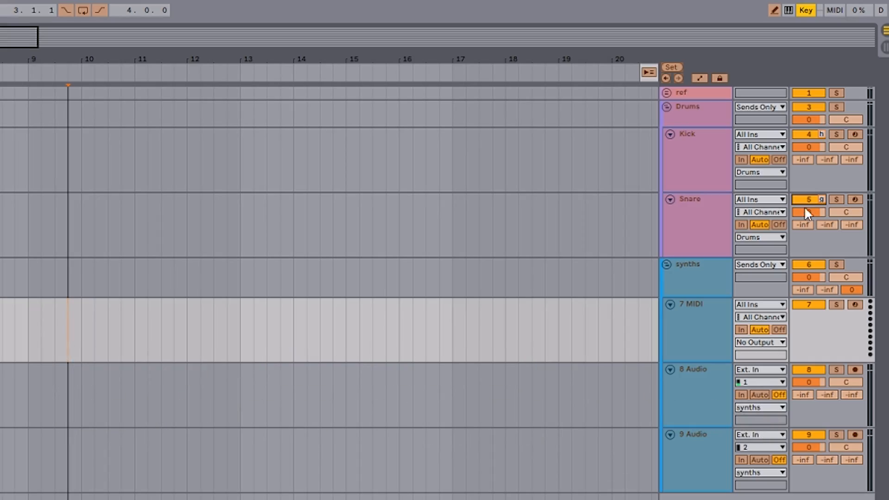
pyautogui.click(808, 264)
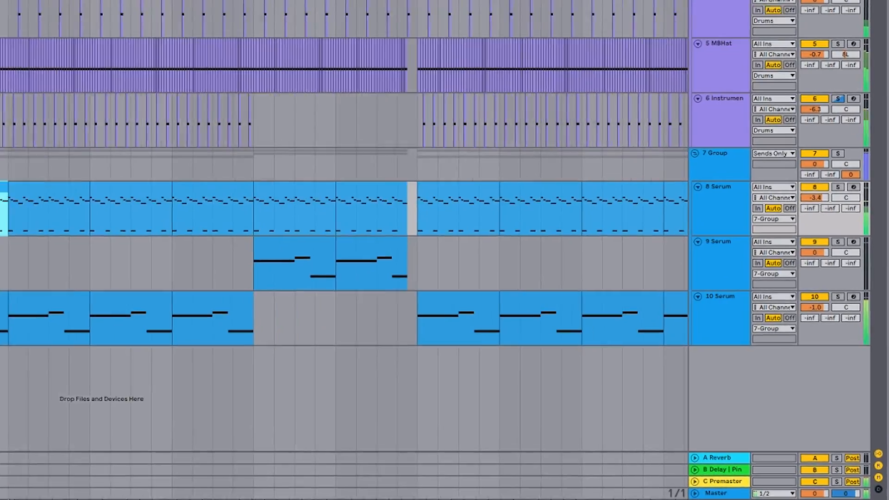
# Select and solo the 10 Serum track, show its Serum plug-in window and move the window clear of the mixer.
pyautogui.press('Down')
pyautogui.press('Down')
pyautogui.press('s')
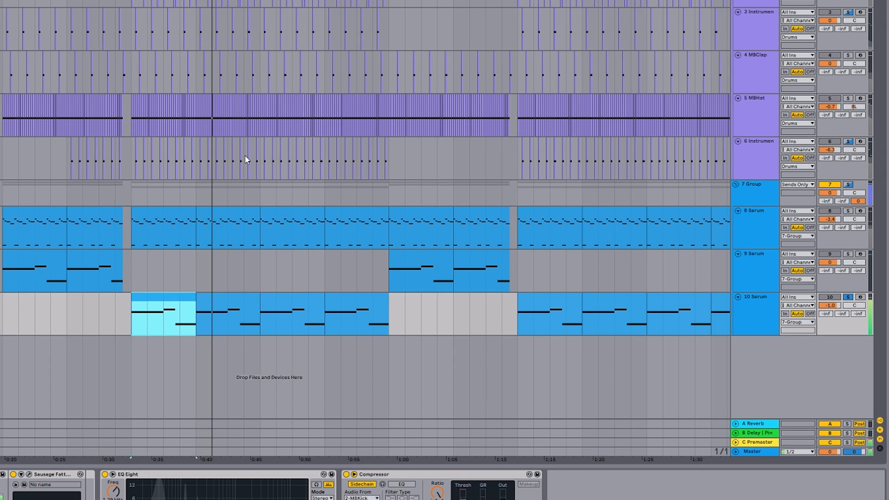
pyautogui.hotkey('ctrl', 'alt', 'p')
pyautogui.moveTo(401, 28); pyautogui.dragTo(163, 0)
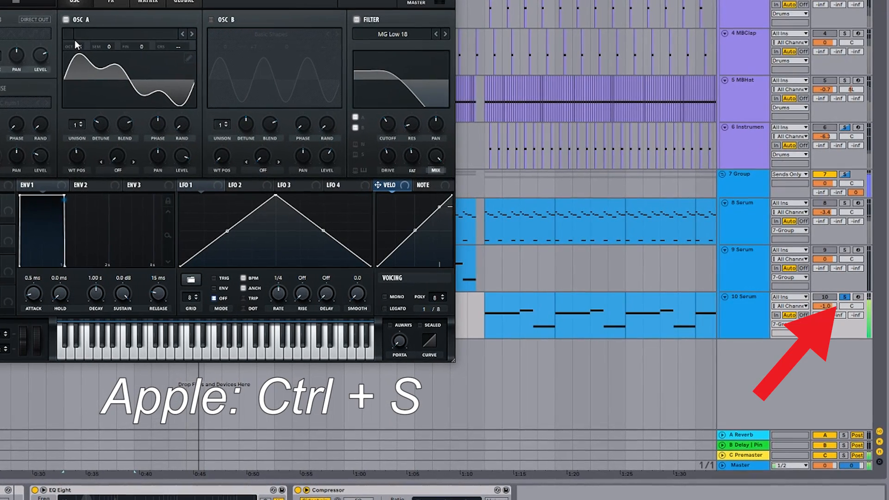
# Adjust Serum's OSC A octave and lower the filter cutoff slightly.
pyautogui.moveTo(115, 57); pyautogui.dragTo(118, 47)
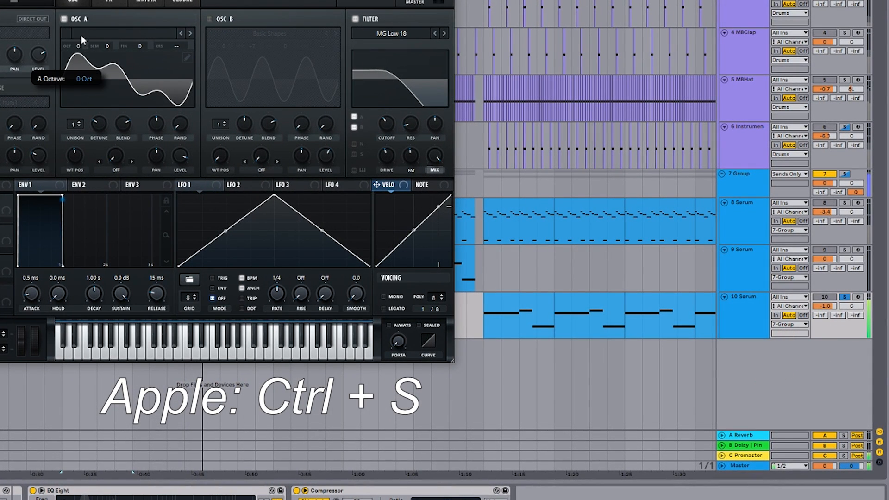
pyautogui.moveTo(386, 123)
pyautogui.mouseDown()
pyautogui.moveTo(383, 139)
pyautogui.moveTo(383, 132)
pyautogui.mouseUp()
pyautogui.moveTo(82, 50); pyautogui.dragTo(79, 62)
# Choose a warp mode for Serum's OSC A and raise its warp amount.
pyautogui.click(116, 170)
pyautogui.click(140, 194)
pyautogui.moveTo(116, 157); pyautogui.dragTo(132, 107)
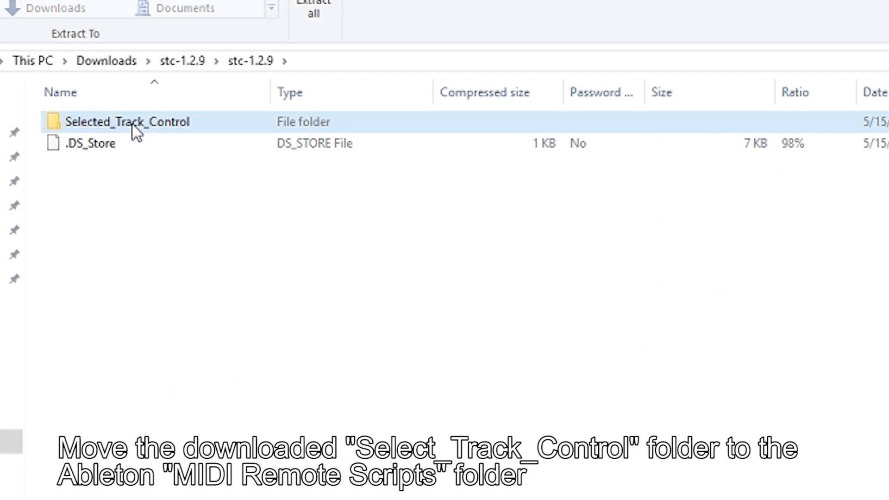
# Open the downloaded Selected_Track_Control folder and browse to Resources\MIDI Remote Scripts in the Live 10 Suite folder.
pyautogui.doubleClick(133, 125)
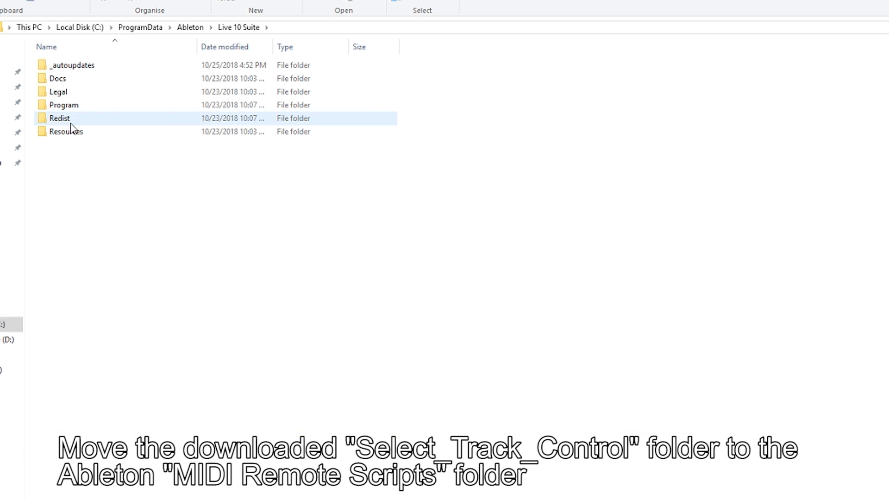
pyautogui.doubleClick(69, 131)
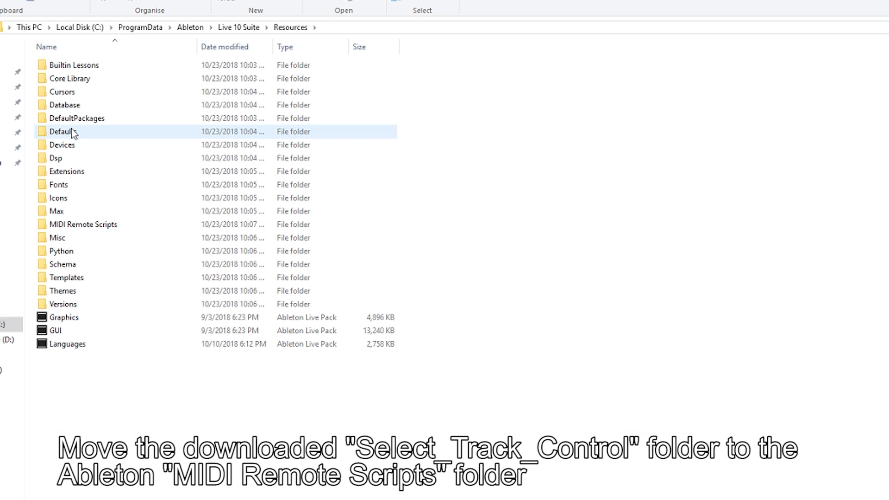
pyautogui.doubleClick(85, 227)
pyautogui.scroll(-20, 84, 227)
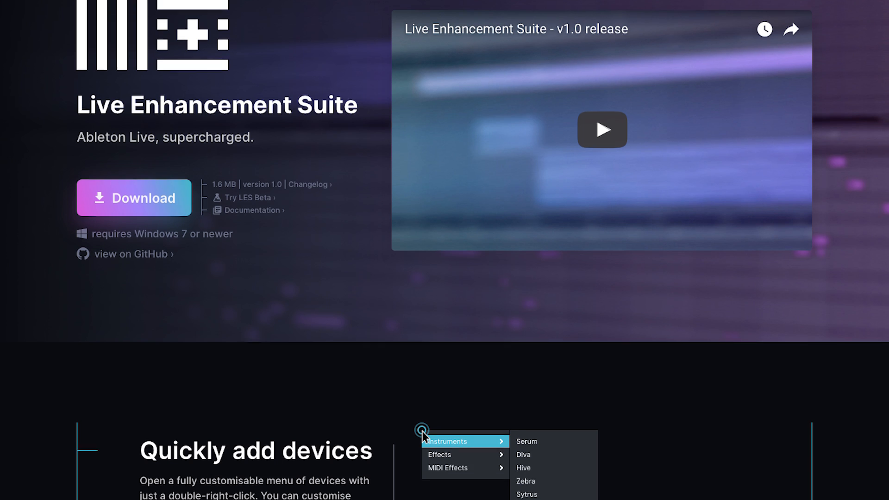
# Look through the feature overview on the Live Enhancement Suite website.
pyautogui.scroll(-4, 445, 250)
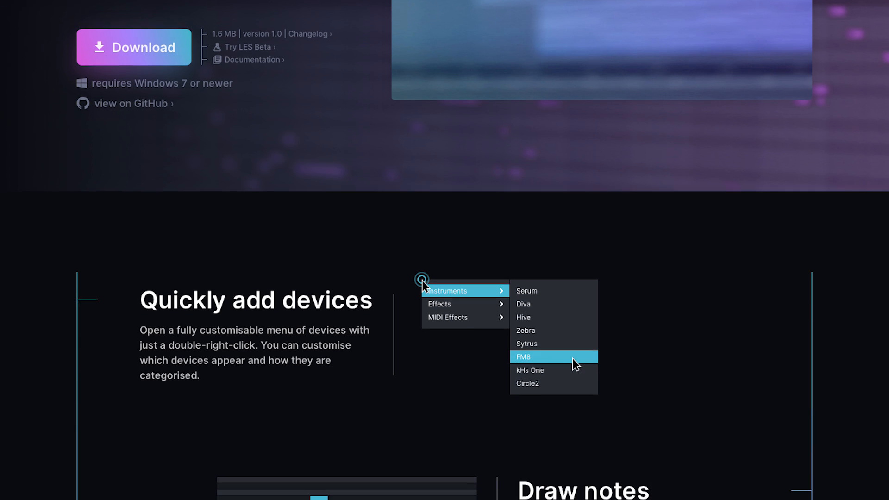
pyautogui.scroll(-6, 445, 250)
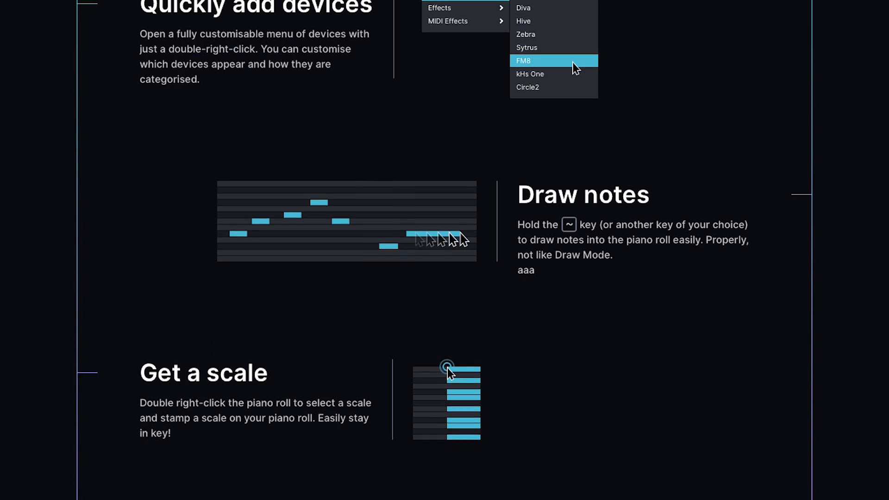
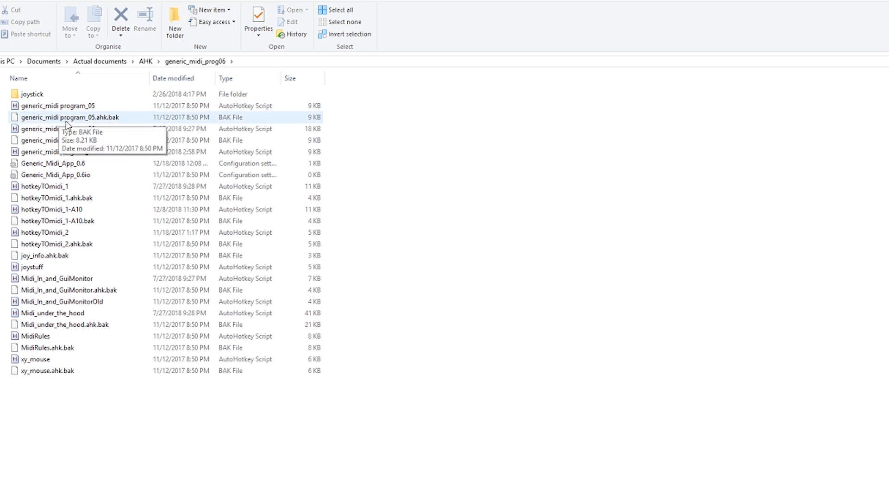
# Run the generic_midi program_06 script and check the MIDI input and output device lists in MidiMonitor.
pyautogui.doubleClick(57, 129)
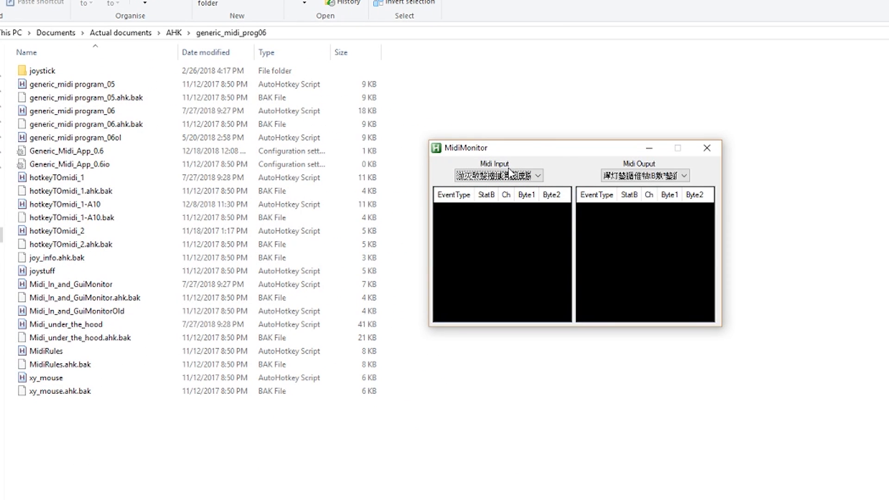
pyautogui.click(508, 174)
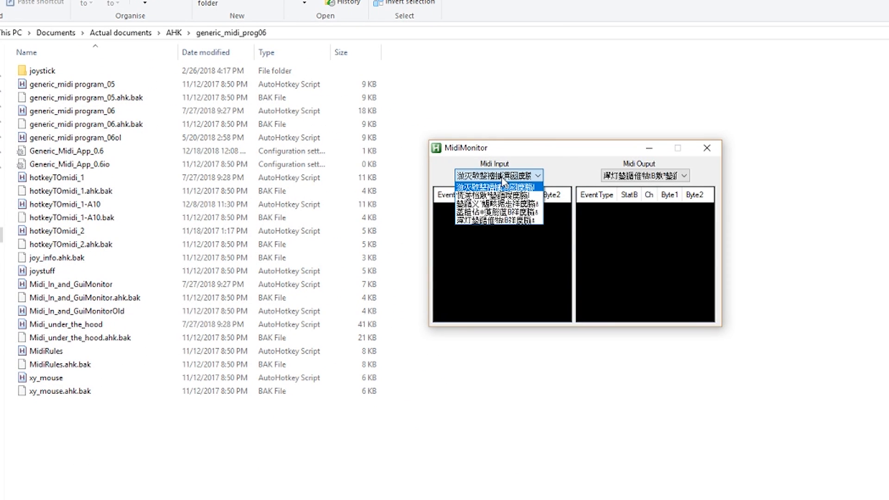
pyautogui.click(546, 158)
pyautogui.click(607, 175)
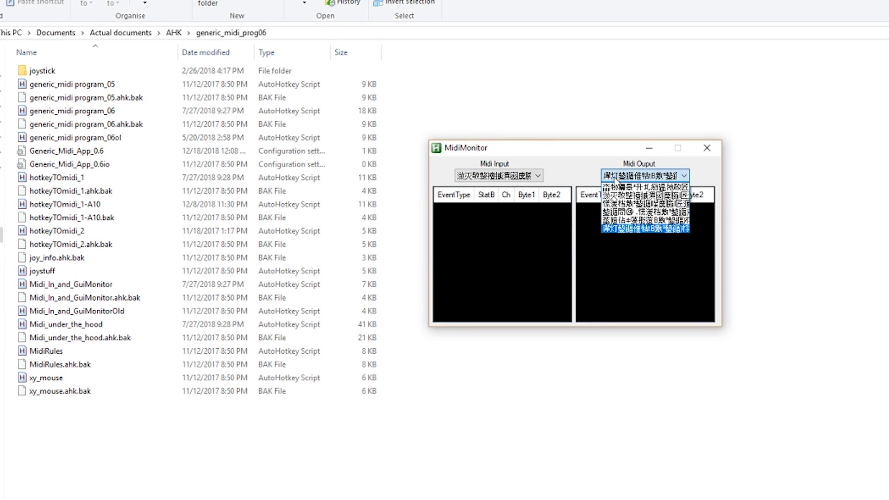
pyautogui.click(602, 157)
pyautogui.moveTo(565, 154); pyautogui.dragTo(548, 167)
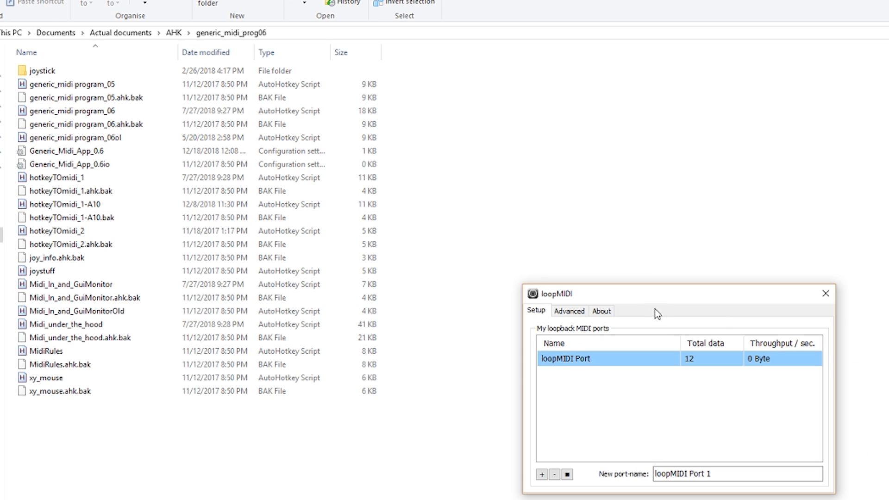
# Open the MIDI port selection of generic_midi program_06.ahk and place it beneath the loopMIDI window.
pyautogui.moveTo(655, 311); pyautogui.dragTo(623, 176)
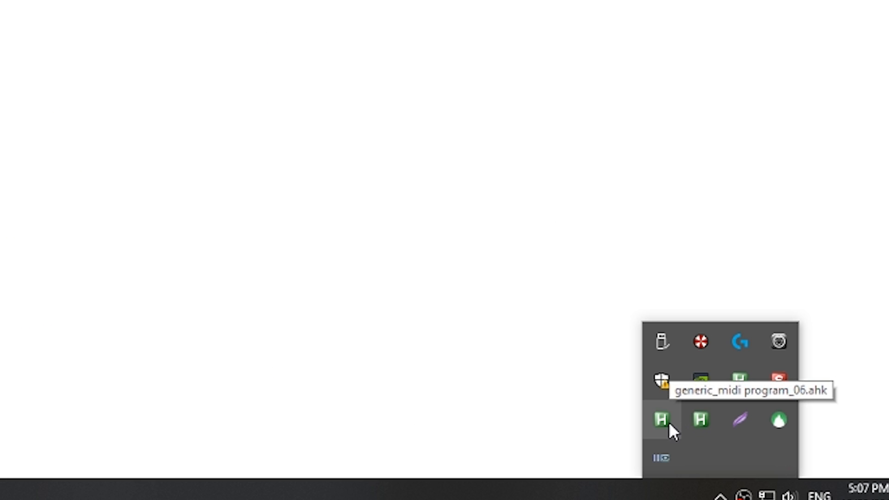
pyautogui.rightClick(669, 421)
pyautogui.click(718, 359)
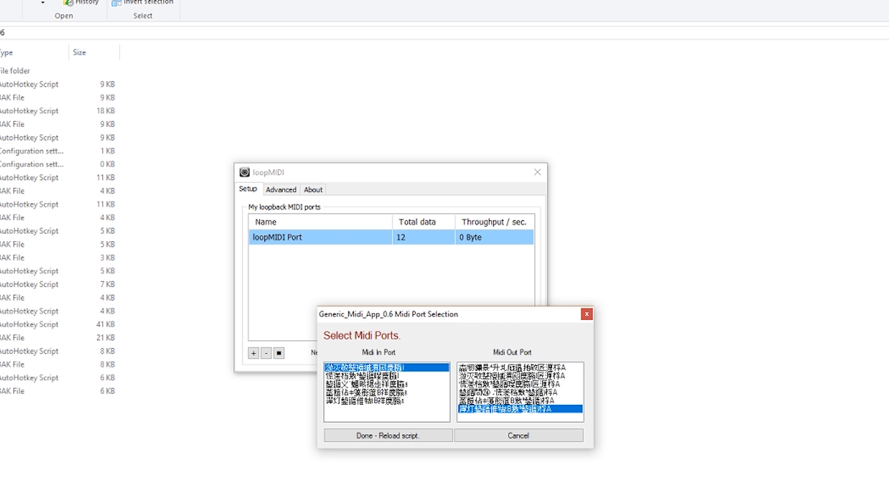
pyautogui.moveTo(390, 316); pyautogui.dragTo(656, 195)
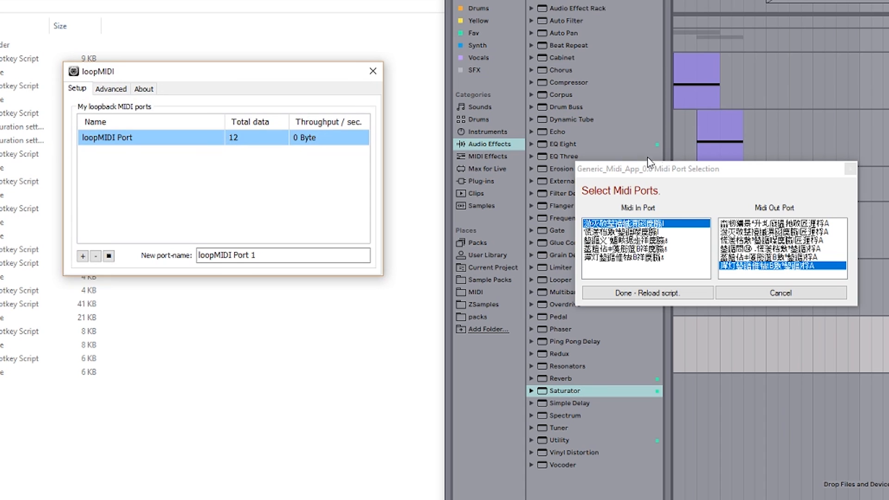
pyautogui.moveTo(550, 177); pyautogui.dragTo(183, 336)
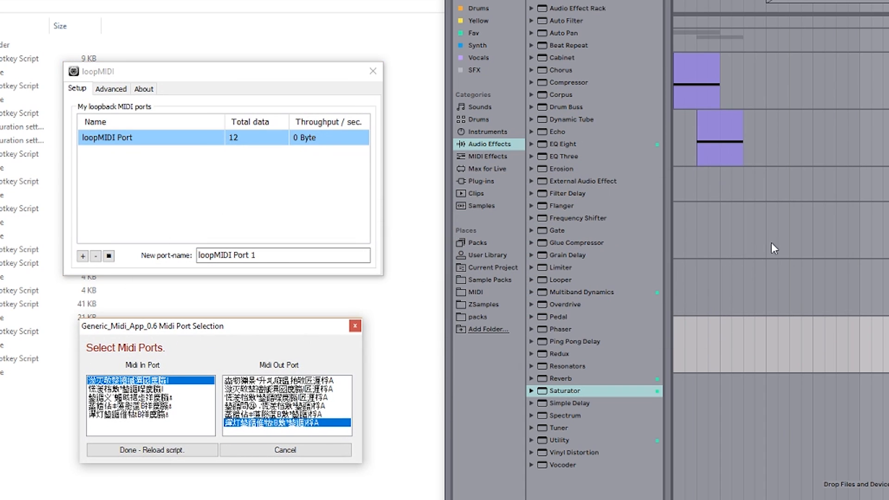
# Switch to Ableton Live and toggle mute, record arm and solo on and off for the 7 MIDI track.
pyautogui.click(779, 221)
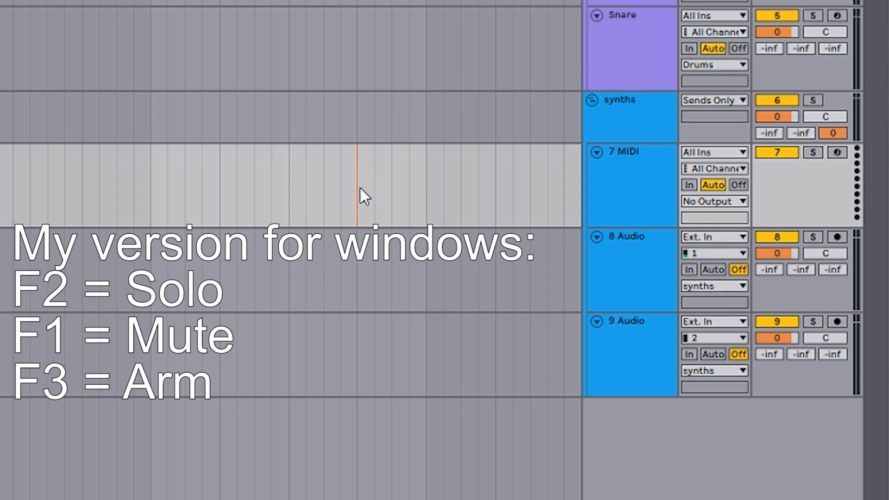
pyautogui.press('F1')
pyautogui.press('F1')
pyautogui.press('F3')
pyautogui.press('F3')
pyautogui.press('F3')
pyautogui.press('F3')
pyautogui.press('F2')
pyautogui.press('F1')
pyautogui.press('F2')
pyautogui.press('F1')
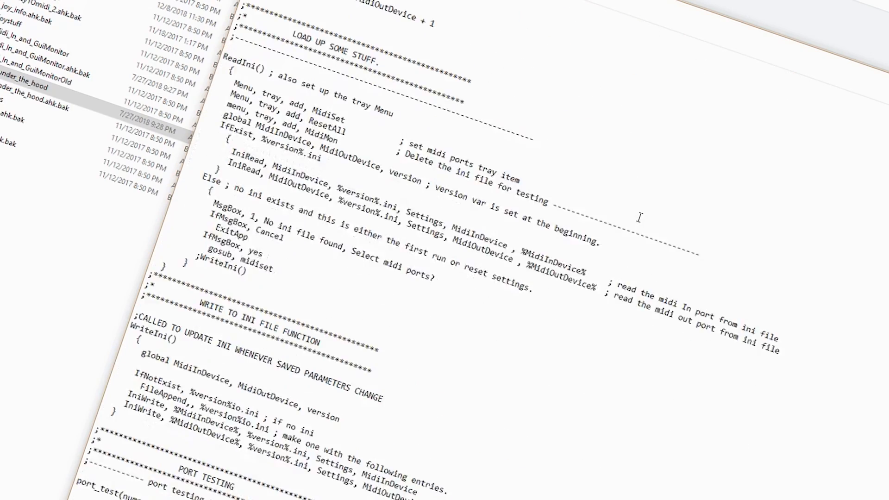
# Skim the INI file and port testing sections of the Midi_under_the_hood script.
pyautogui.scroll(-20, 639, 218)
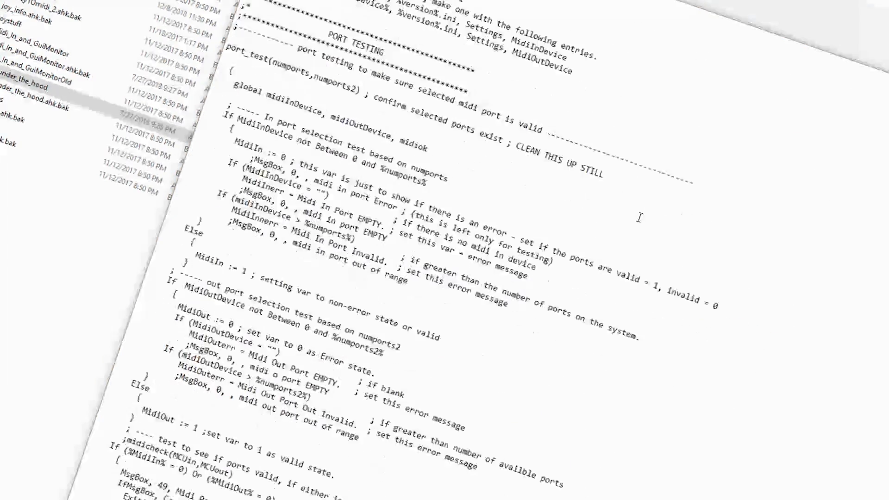
pyautogui.scroll(-20, 639, 220)
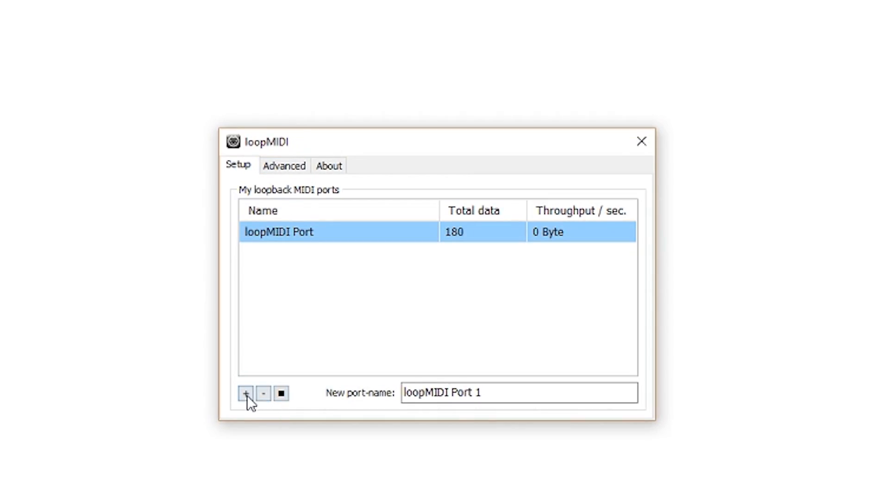
# Add a loopback port named loopMIDI Port 1 in loopMIDI and remove it again.
pyautogui.click(247, 396)
pyautogui.click(276, 257)
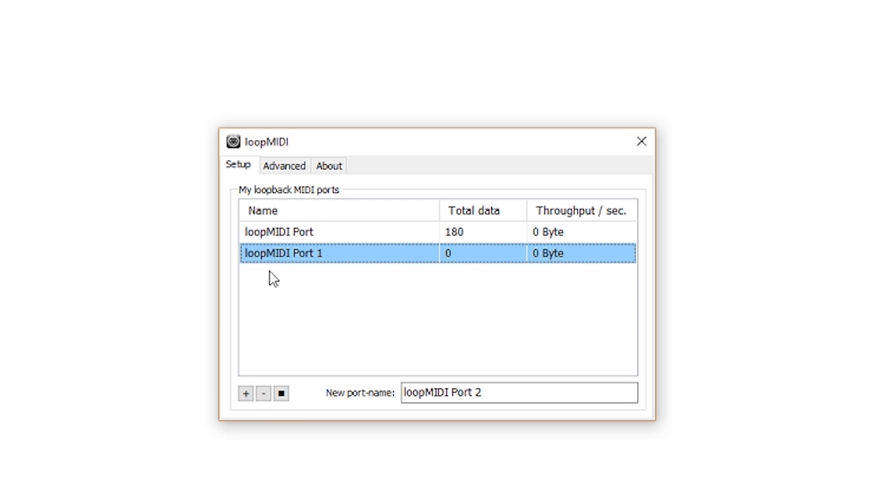
pyautogui.click(262, 393)
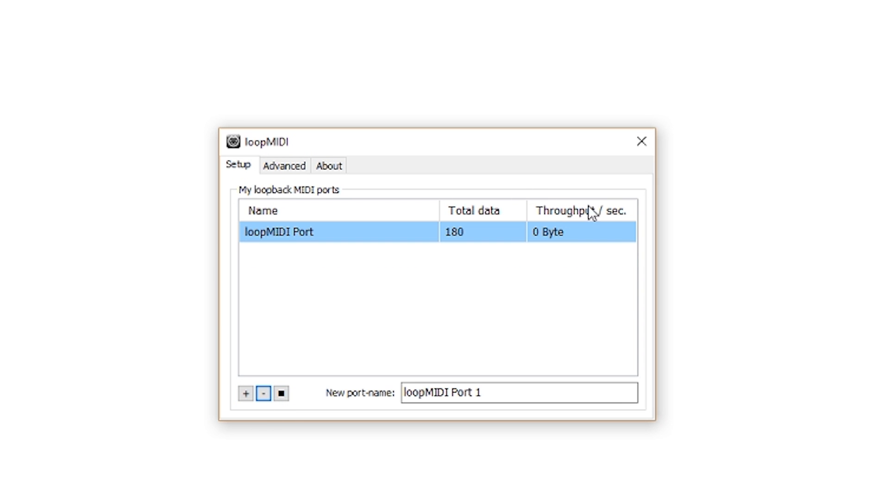